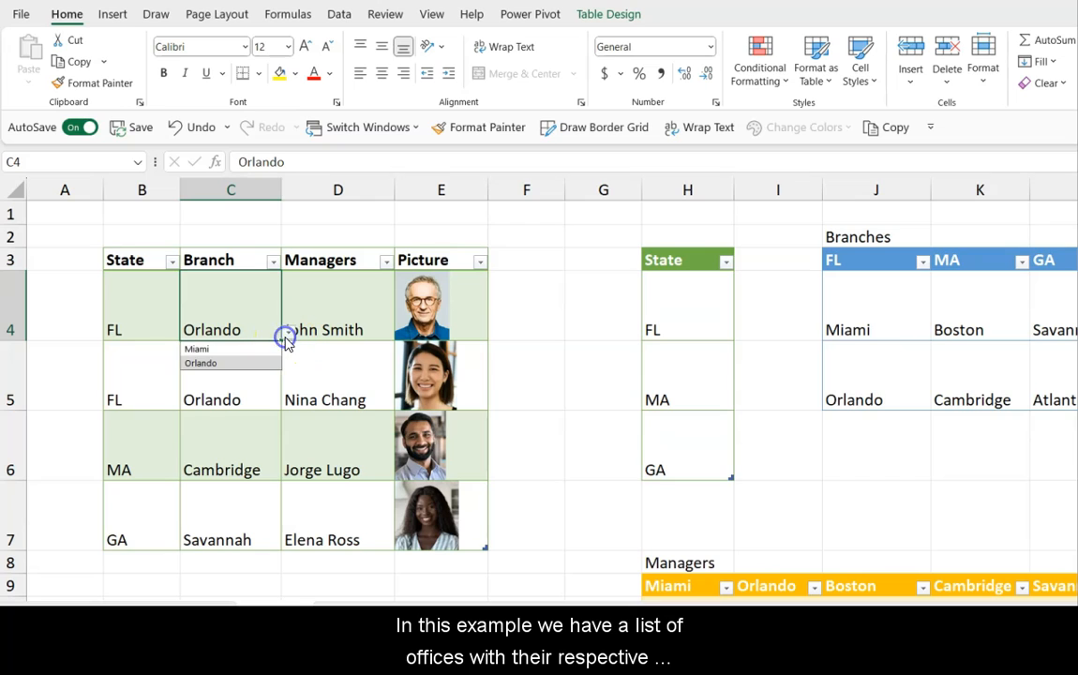
- Set the first row's branch to Miami and choose the first manager offered for that branch
left_click(268, 350)
left_click(368, 316)
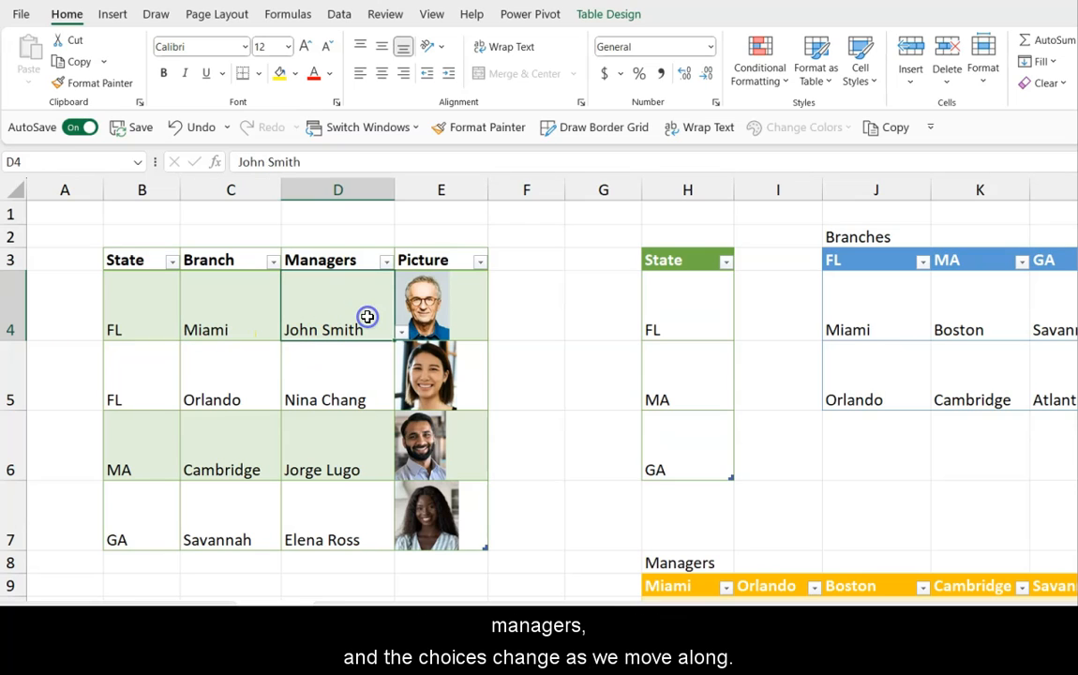
left_click(401, 332)
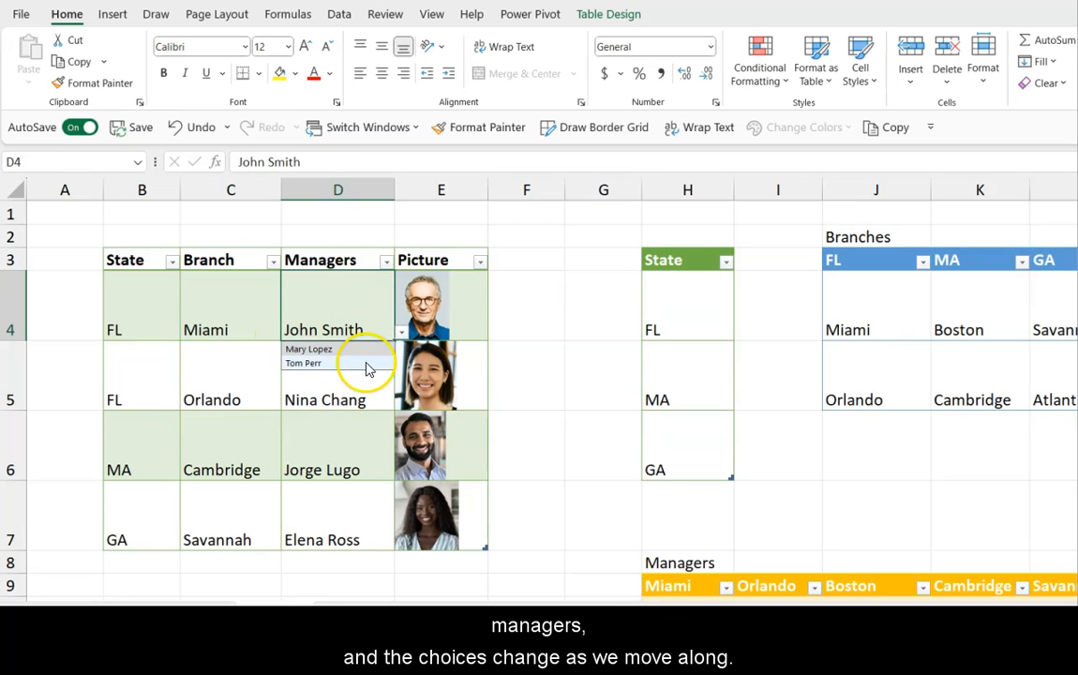
left_click(365, 353)
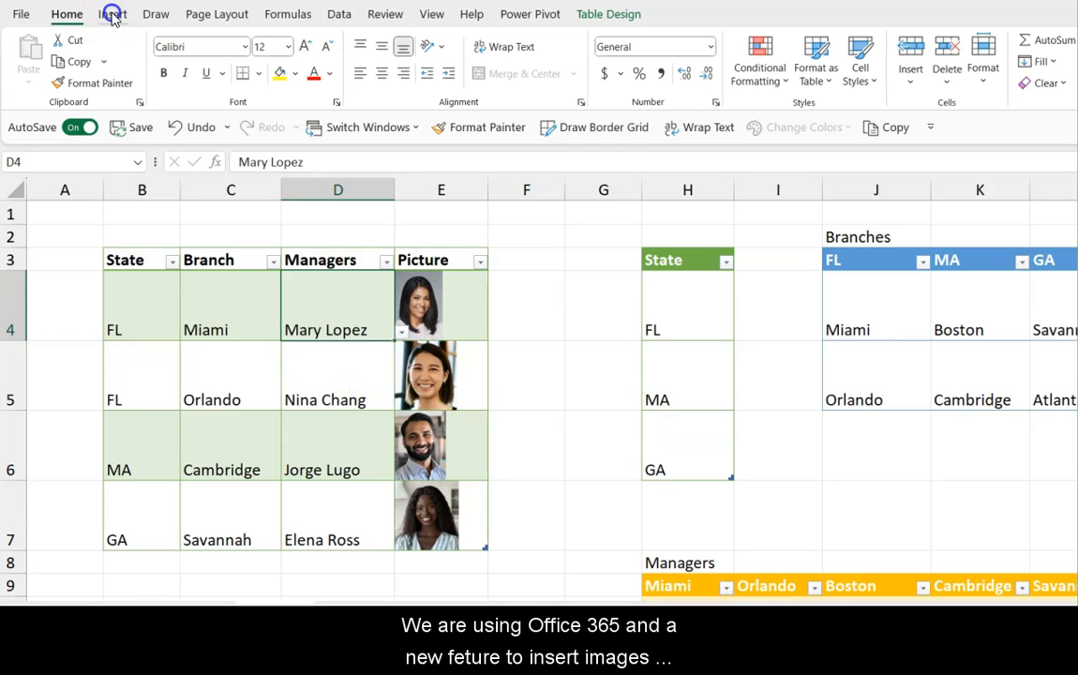
- Look at the options for inserting pictures in cells and review the State, Branches and Managers source tables
left_click(112, 14)
left_click(208, 61)
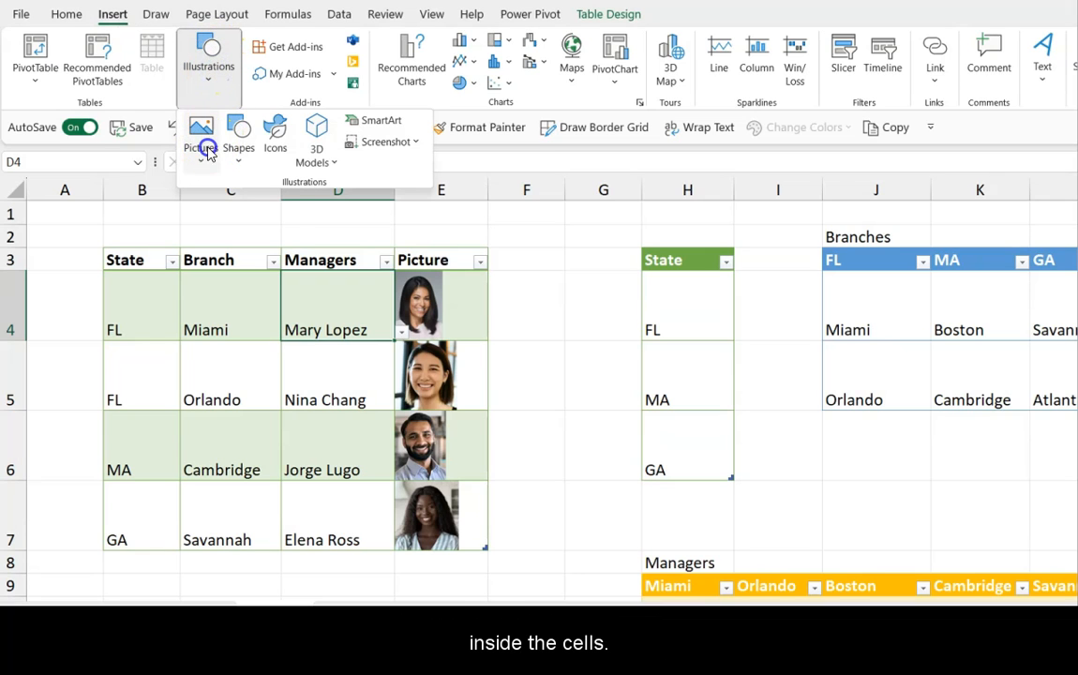
left_click(206, 145)
mouse_move(225, 189)
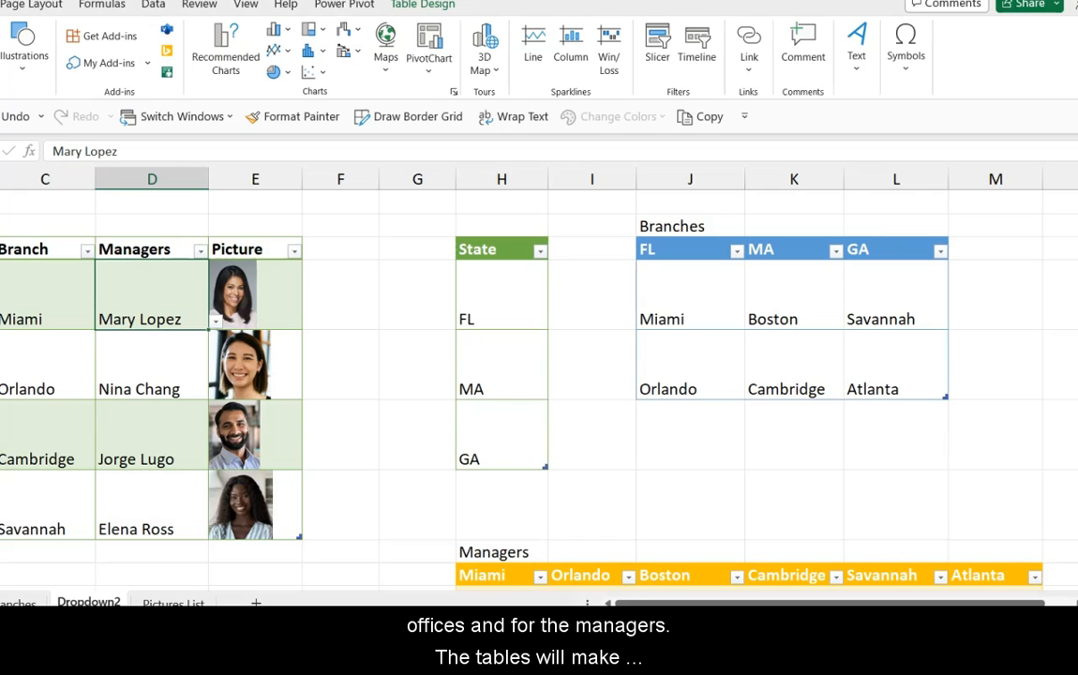
scroll(539, 357, "down", 2)
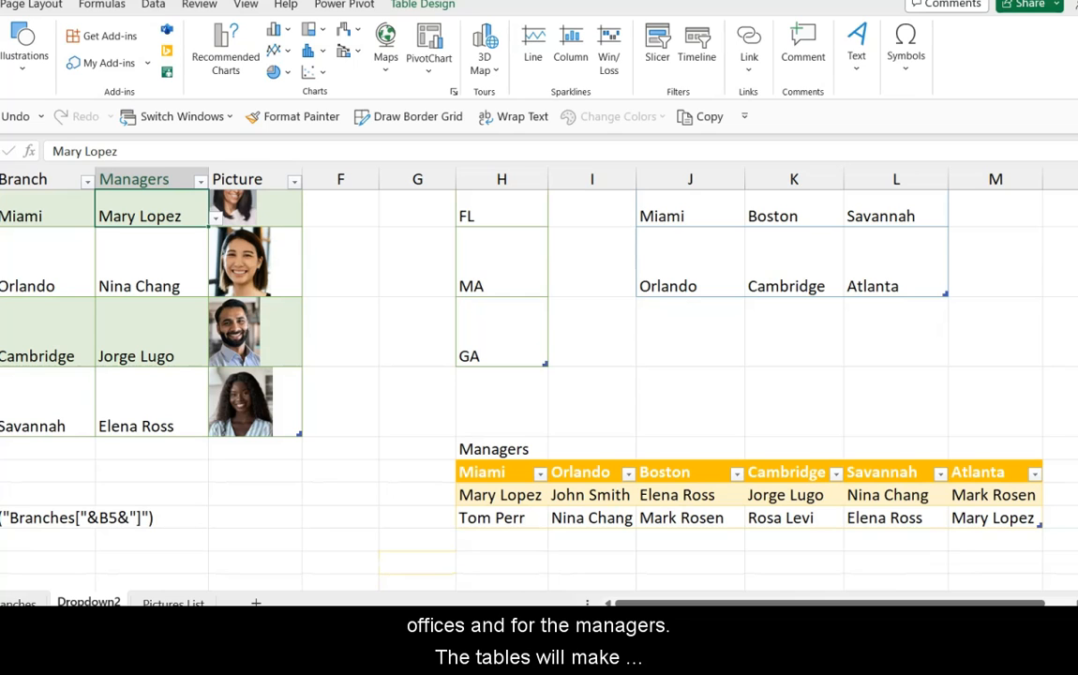
scroll(484, 343, "up", 1)
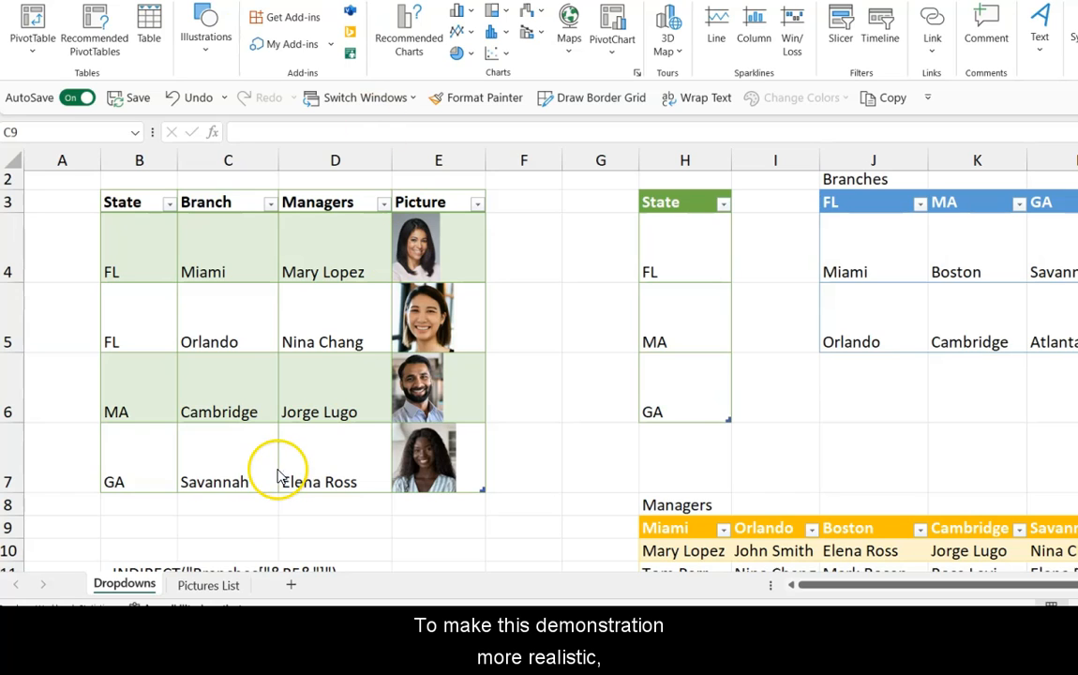
- On the Pictures List sheet, replace the NA entry in C12 with a picture from this device placed in the cell
left_click(214, 587)
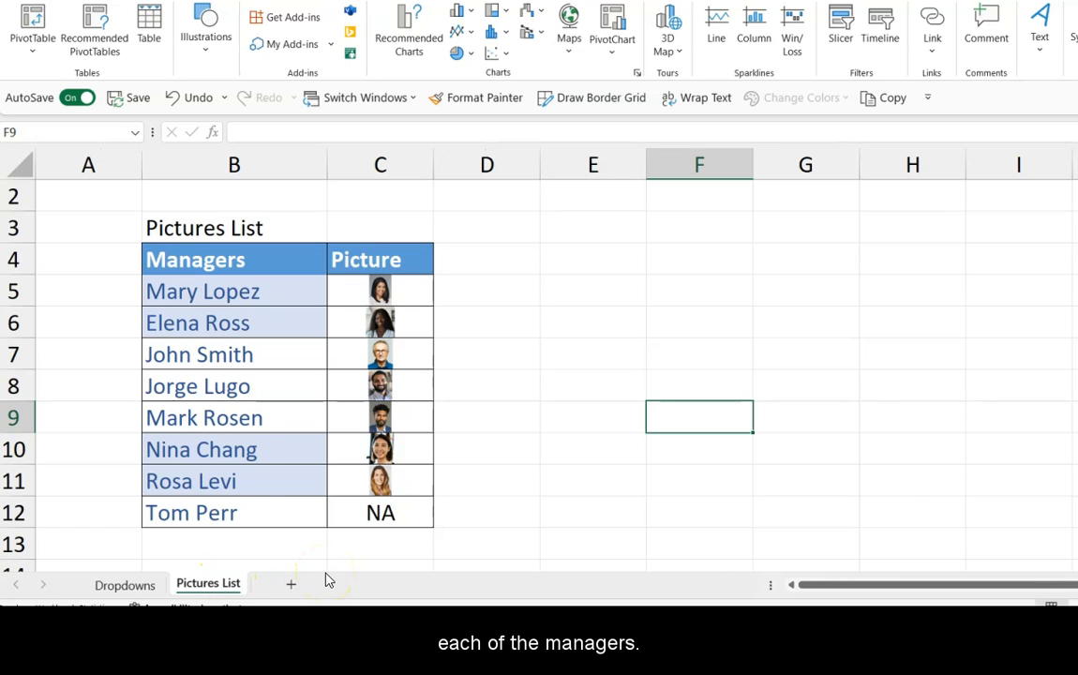
left_click(388, 513)
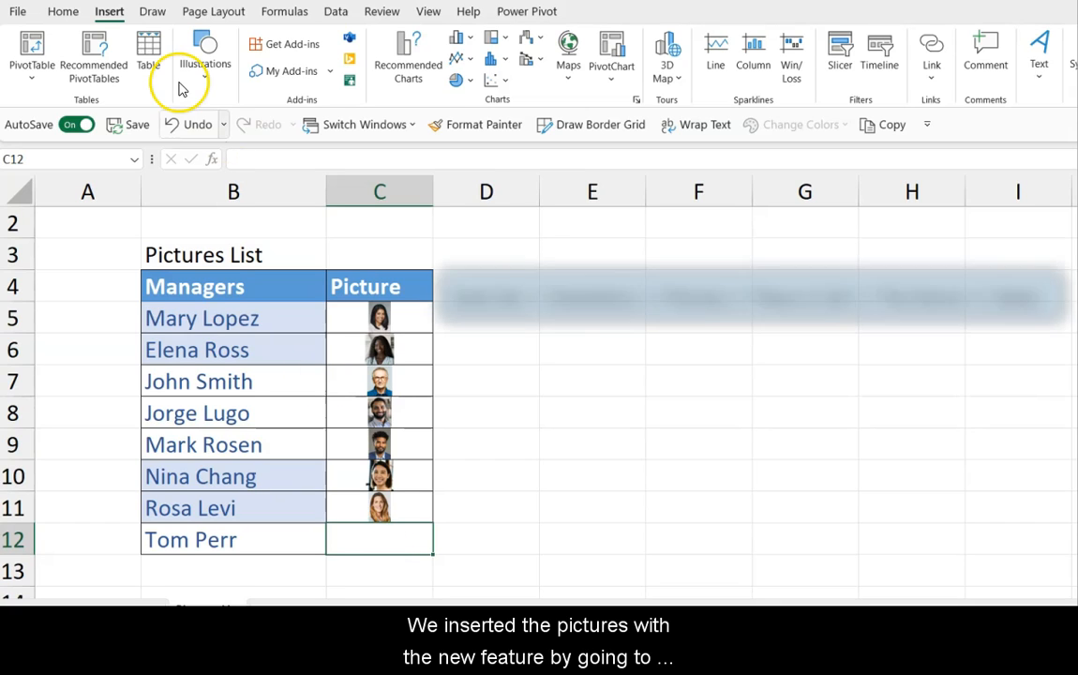
left_click(208, 66)
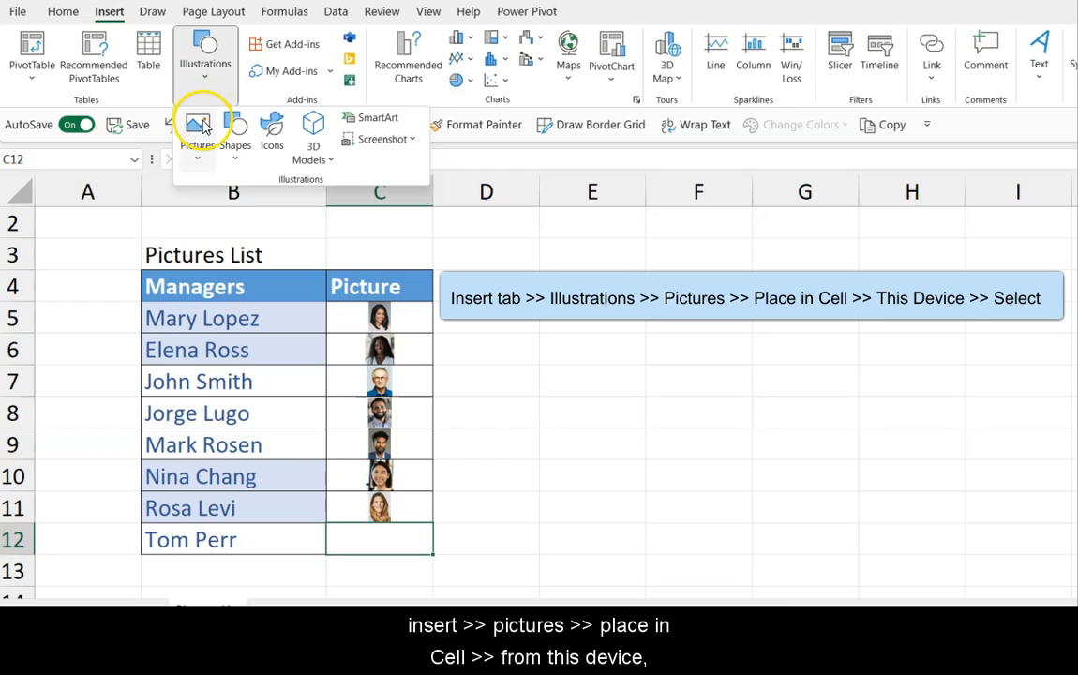
left_click(200, 153)
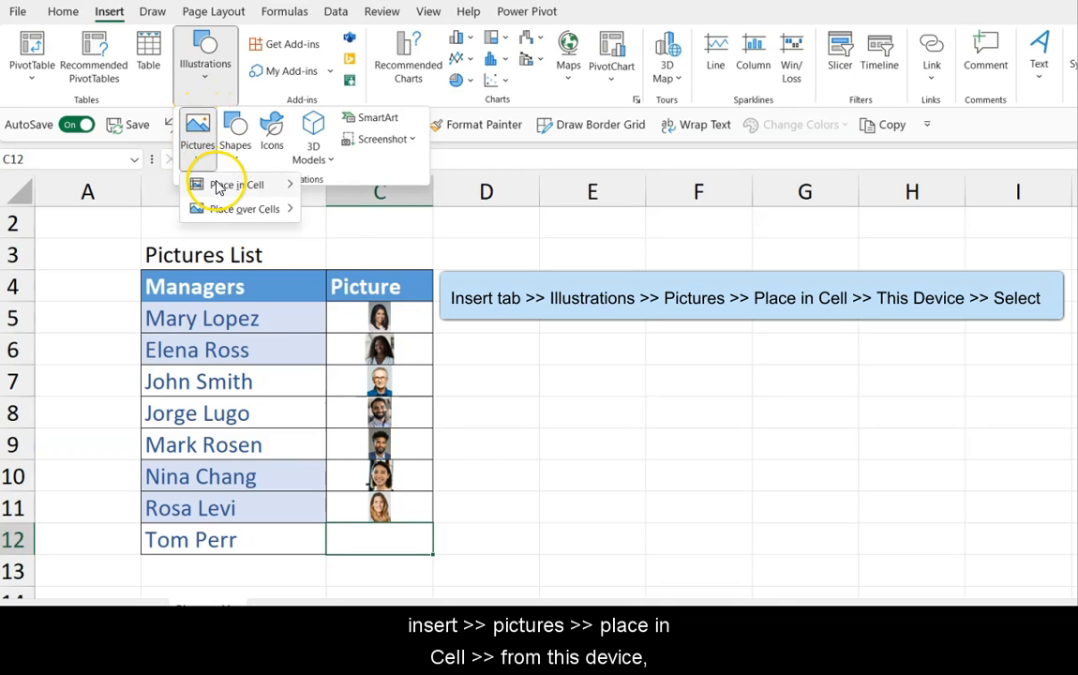
mouse_move(219, 188)
left_click(343, 211)
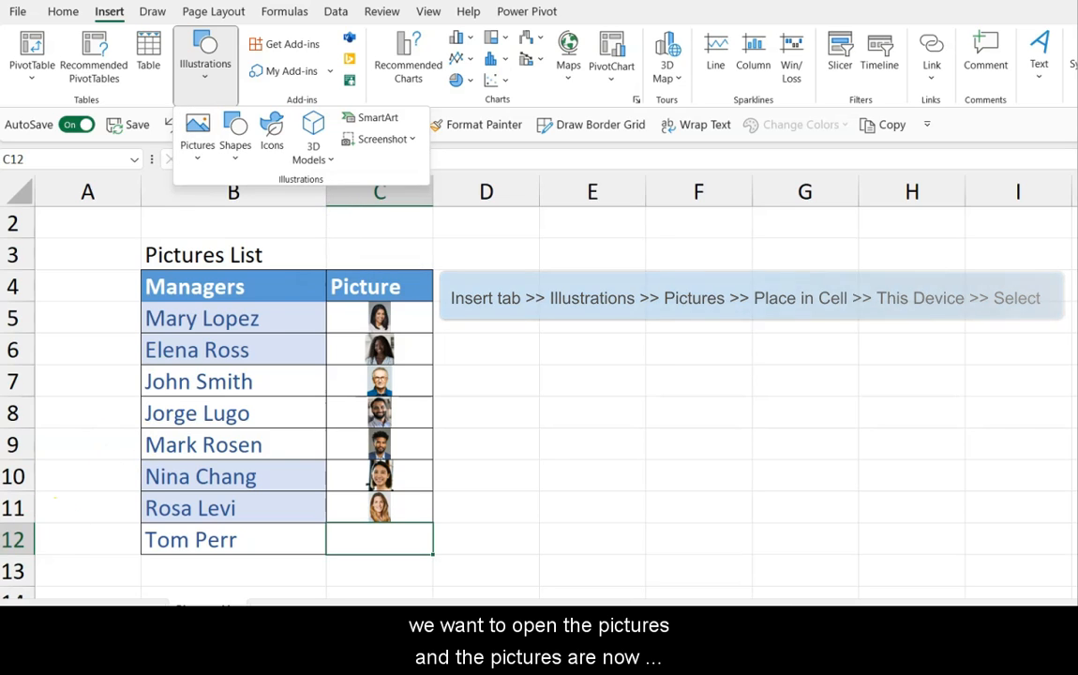
left_click(493, 335)
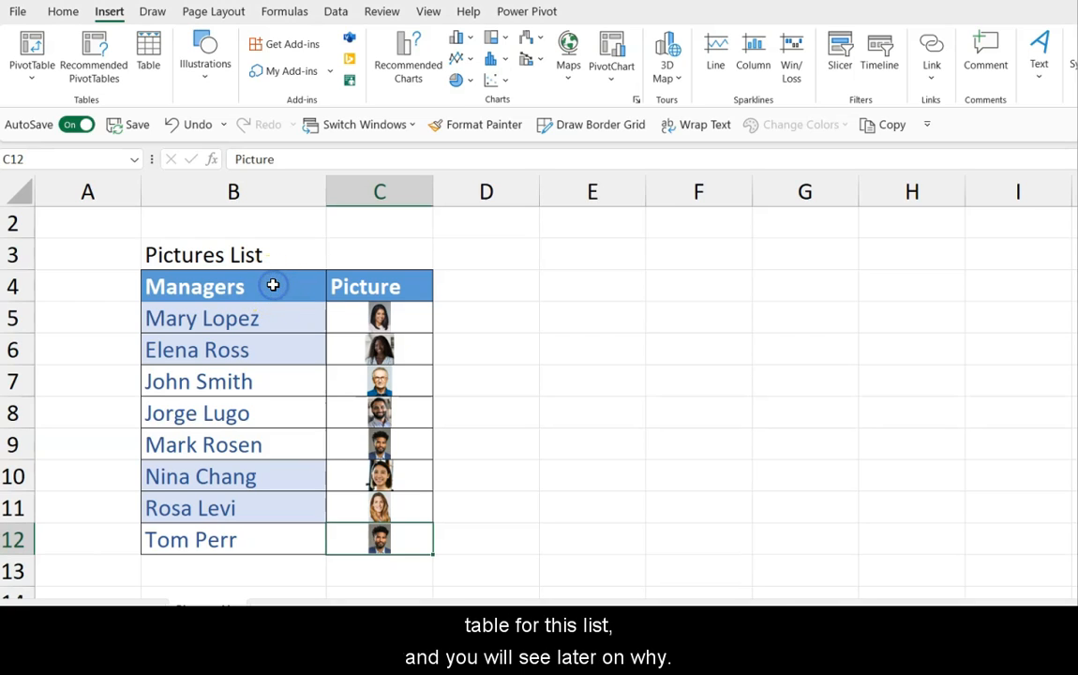
left_click_drag(273, 286, 368, 533)
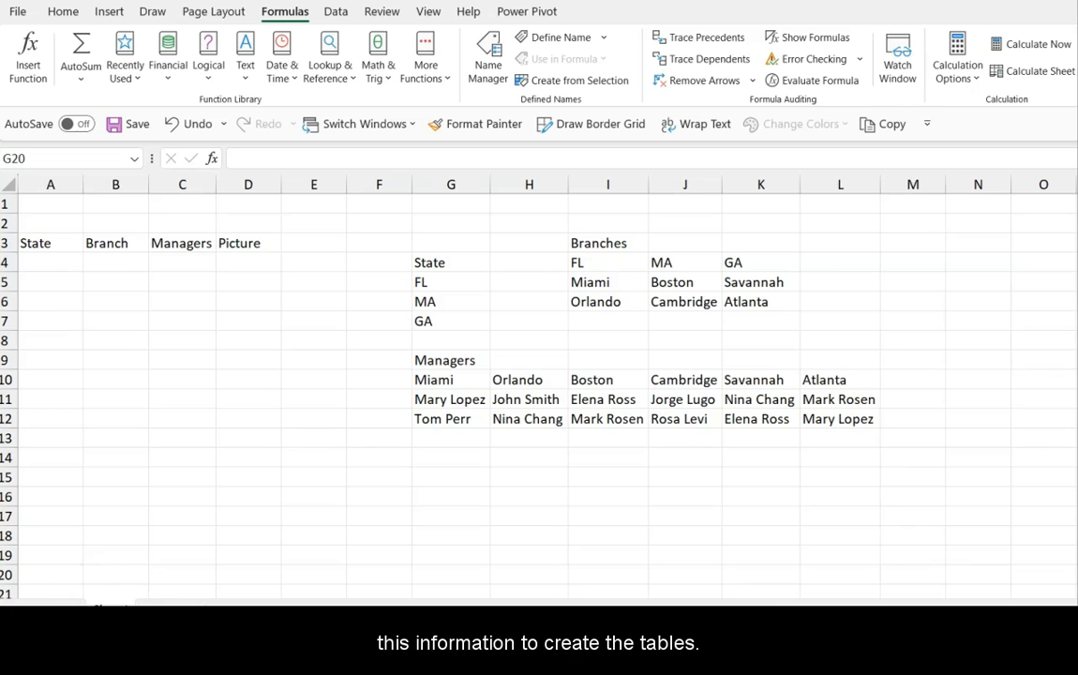
- Format the state list in G4:G7 as a table with headers, using a light orange table style
left_click(69, 19)
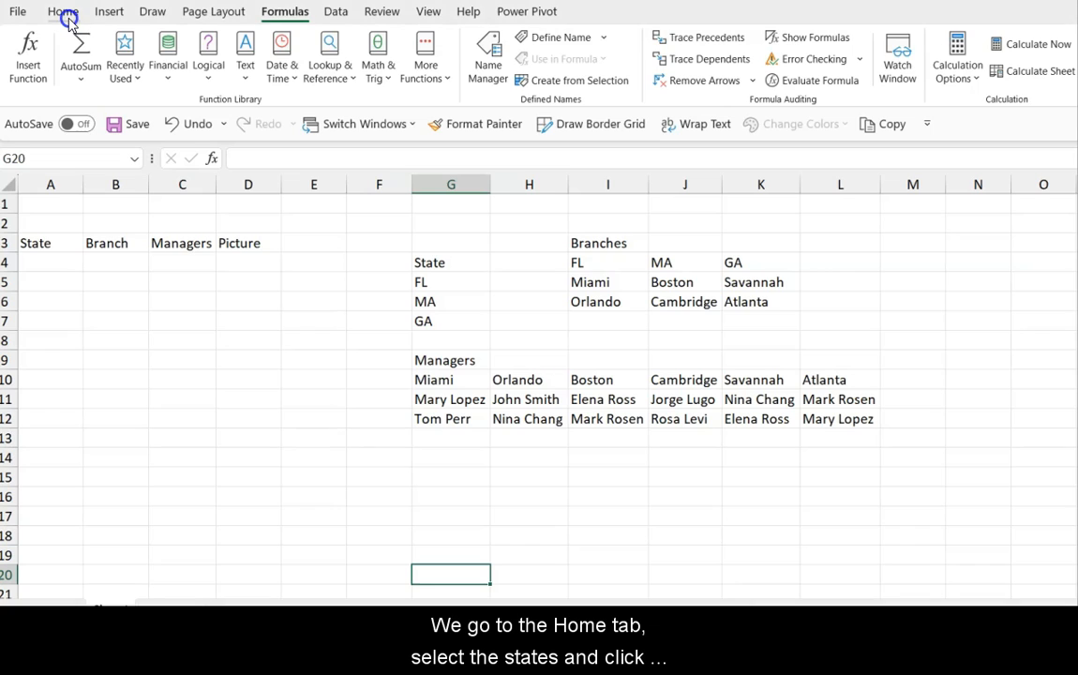
left_click(448, 264)
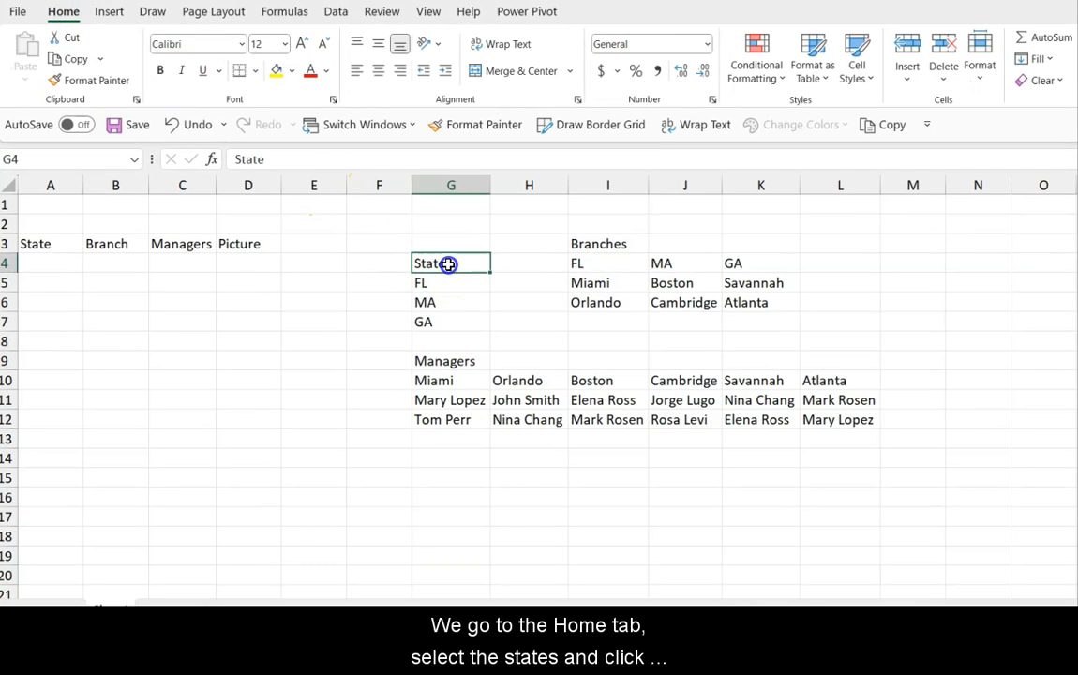
left_click_drag(448, 264, 456, 317)
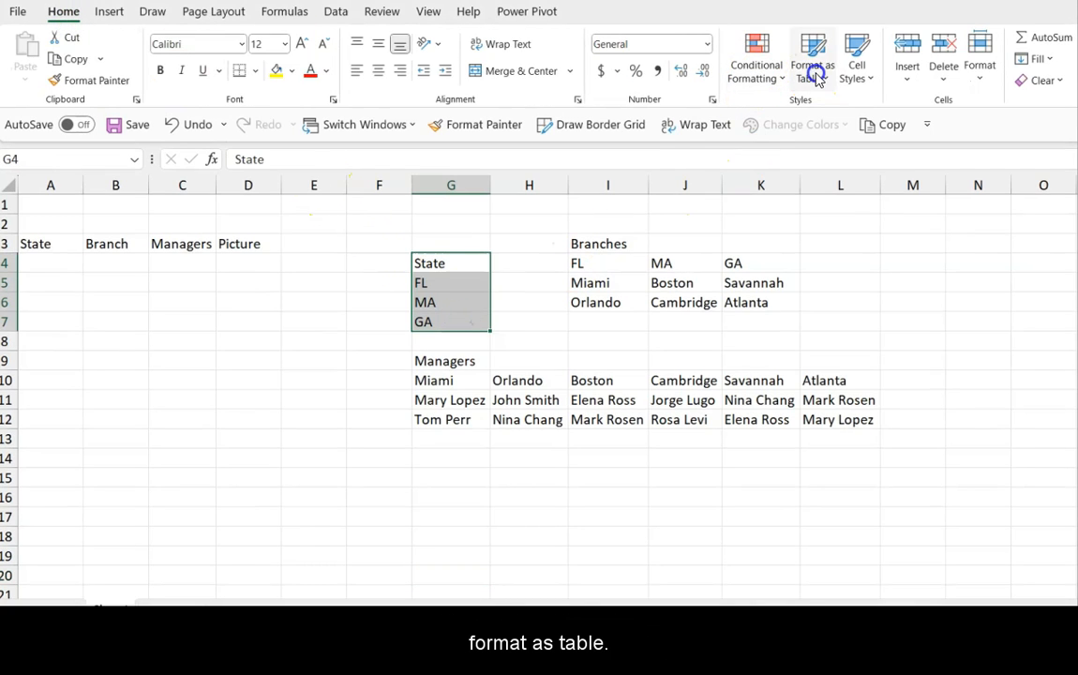
left_click(815, 75)
left_click(933, 179)
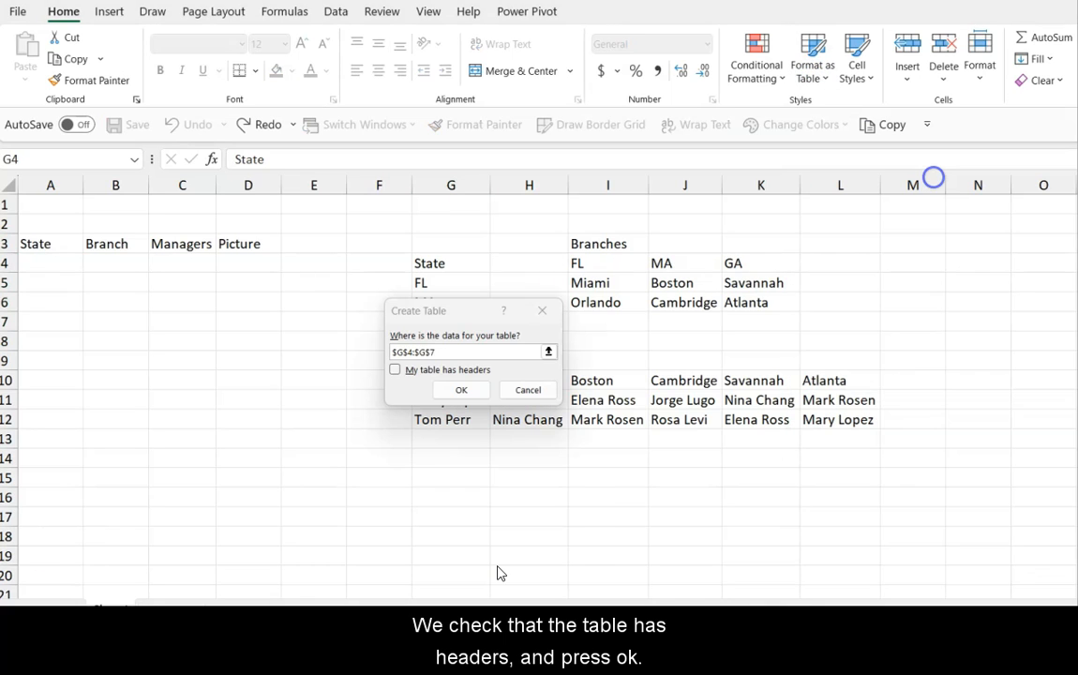
left_click(395, 371)
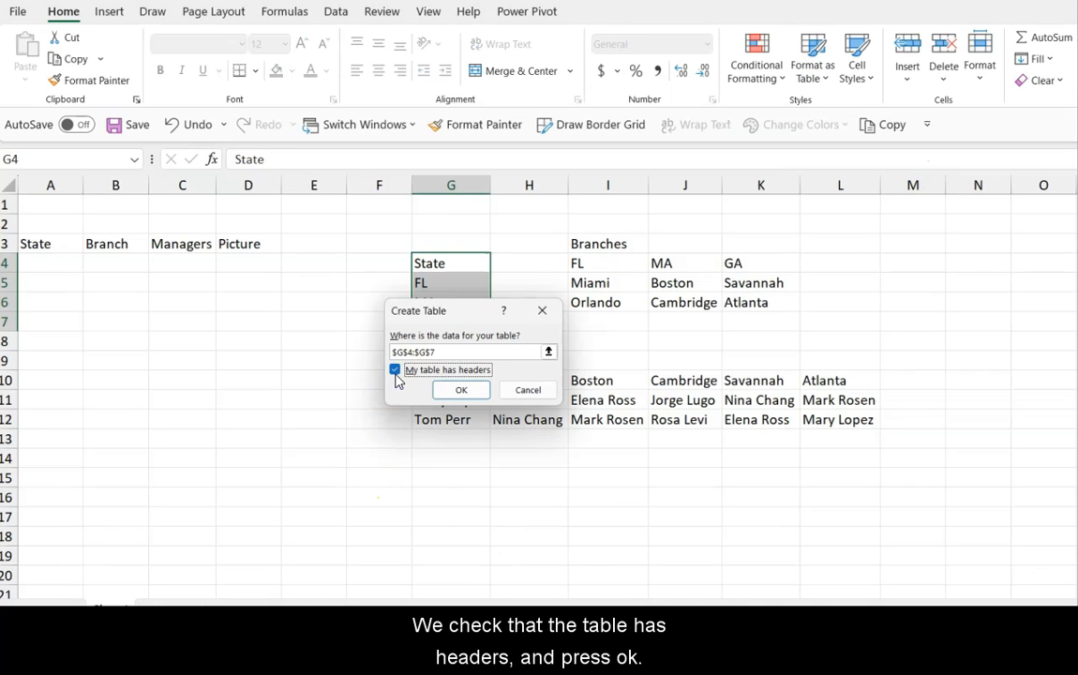
left_click(460, 399)
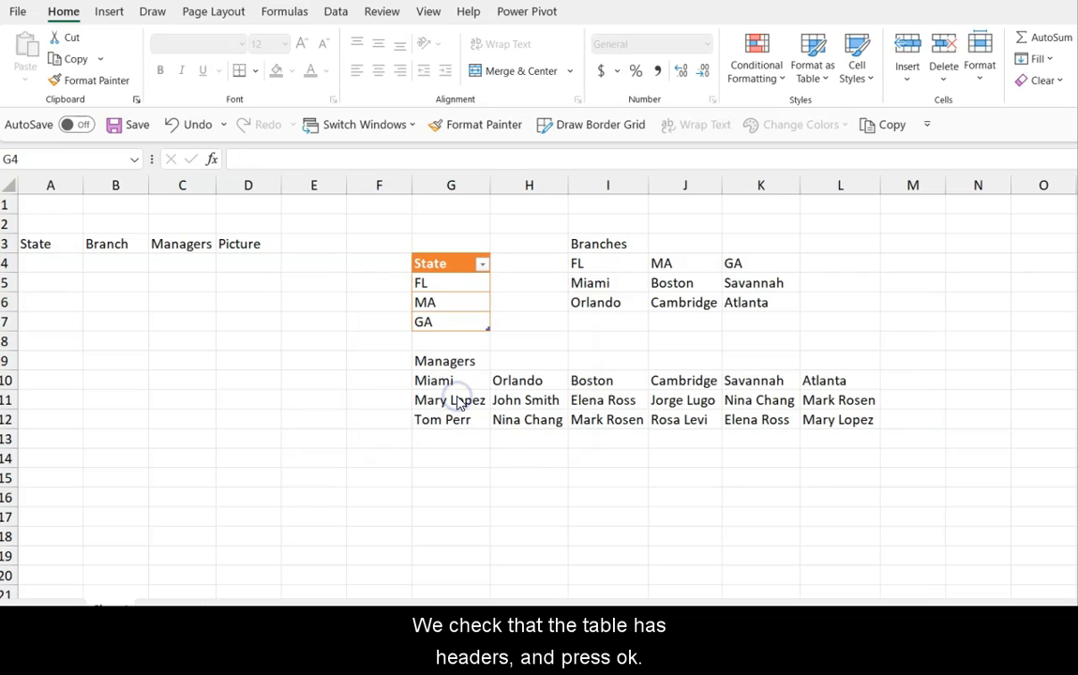
- Name the state list table States
left_click(58, 60)
left_click(58, 59)
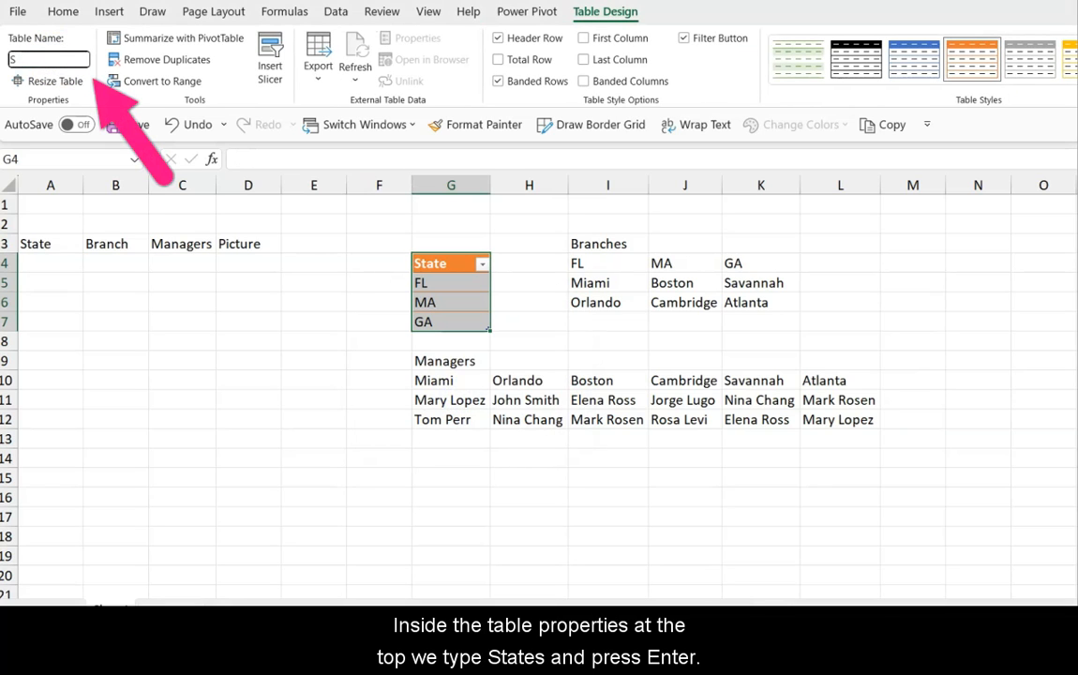
type("States")
key("Return")
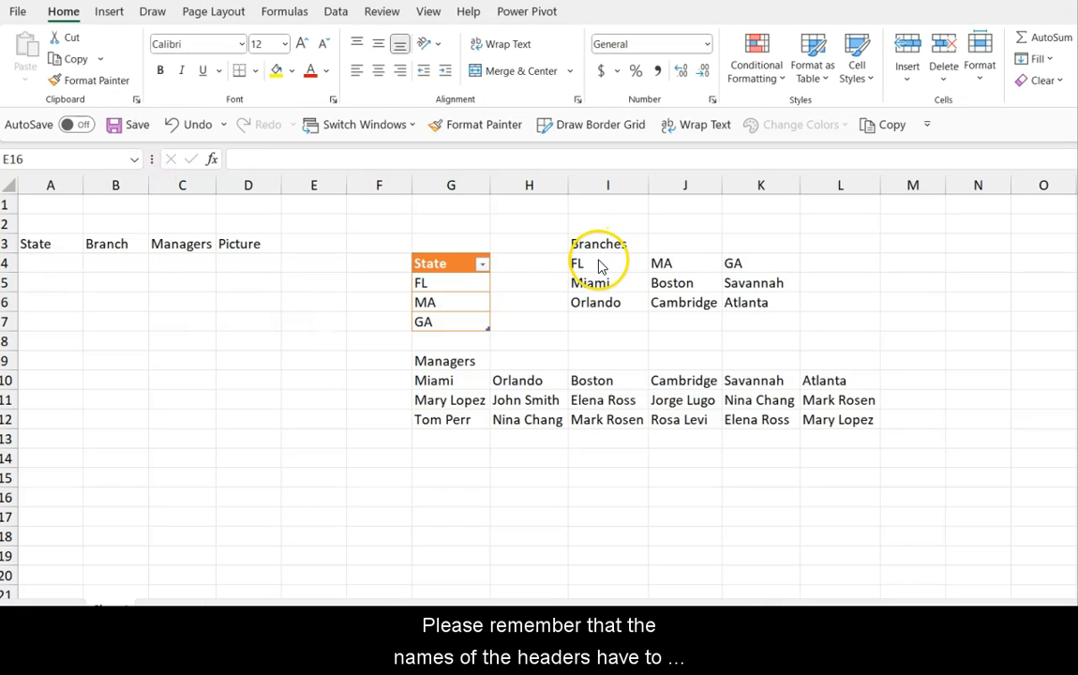
- Examine the state list and the header rows of the branches and managers lists for matching names and extra spaces
left_click_drag(598, 262, 751, 261)
left_click_drag(443, 288, 447, 323)
left_click(457, 380)
left_click_drag(457, 380, 834, 380)
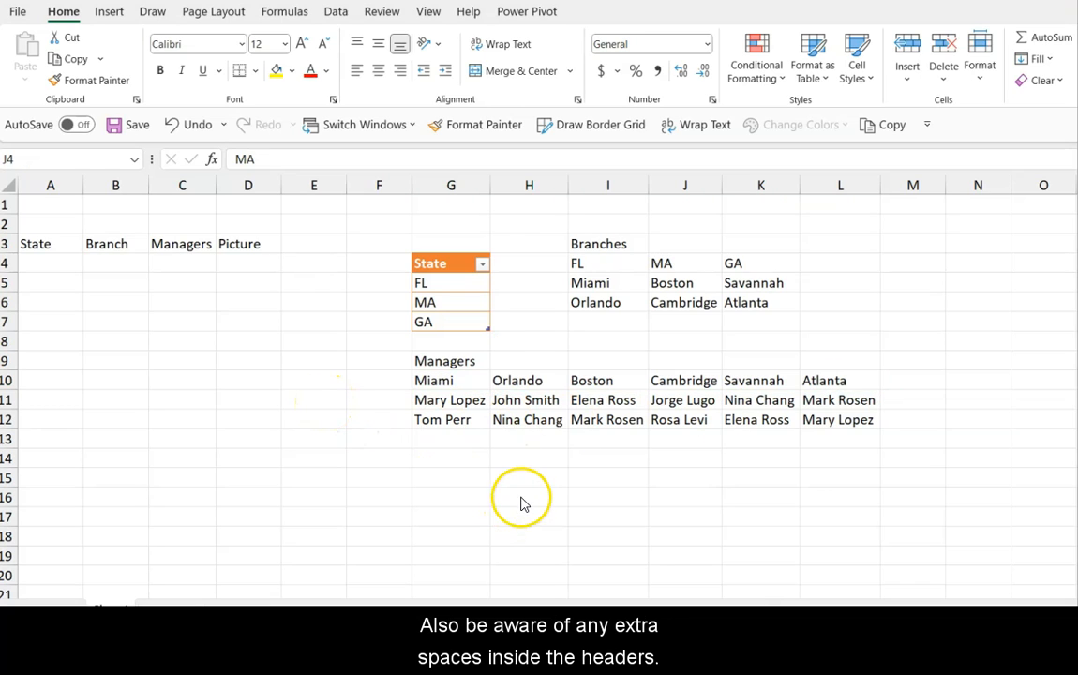
left_click(463, 381)
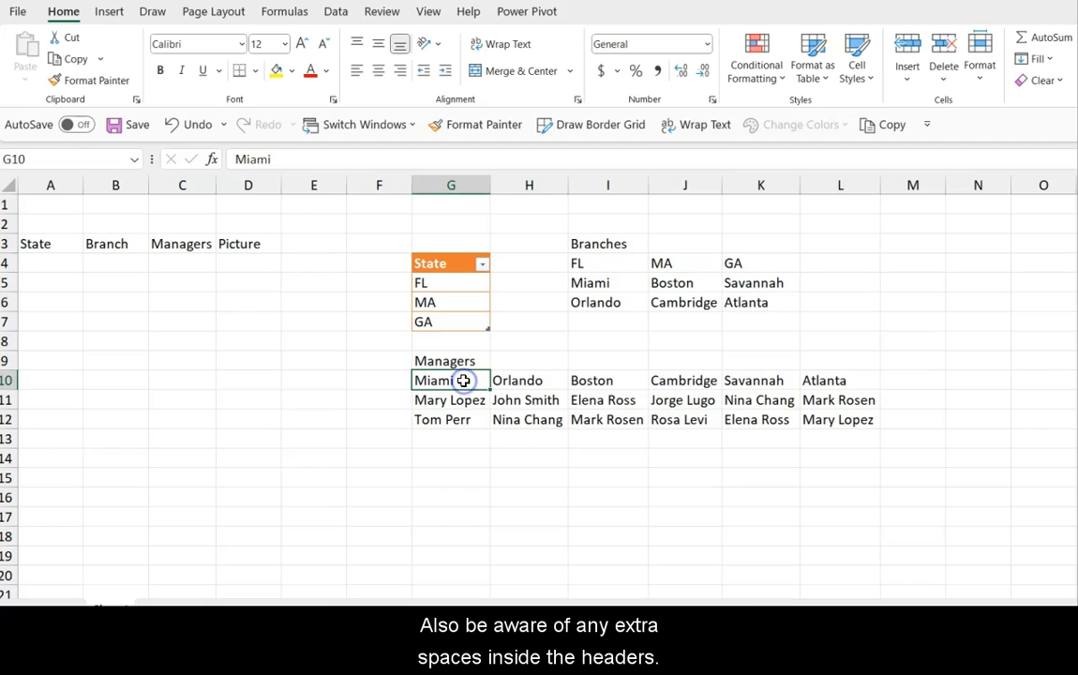
left_click_drag(463, 381, 823, 379)
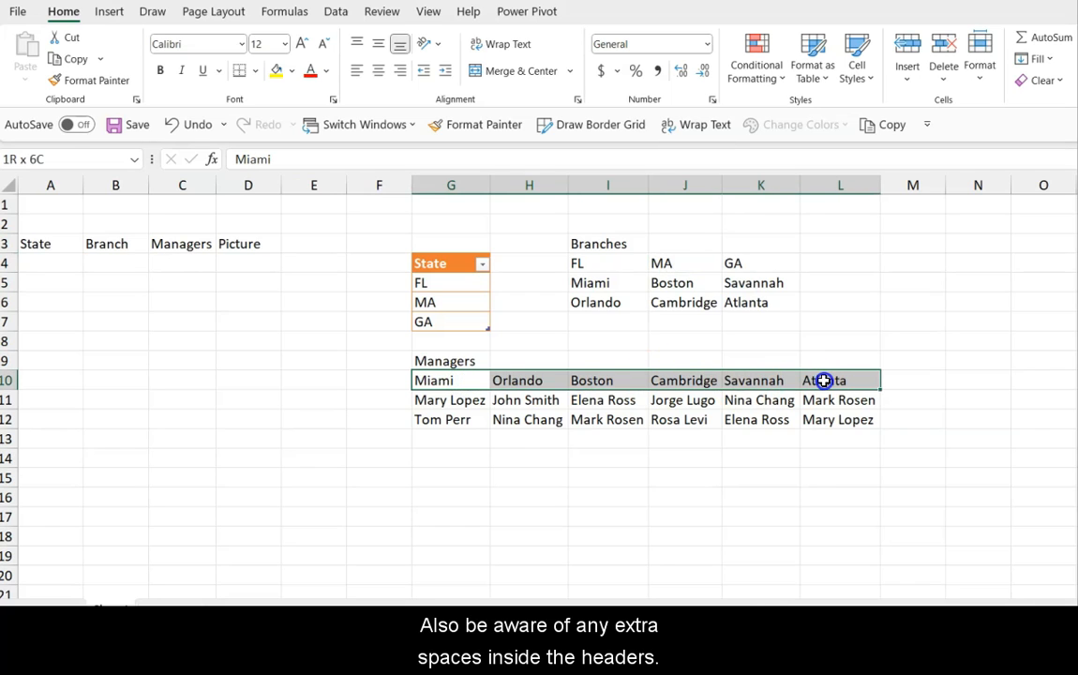
left_click(619, 265)
left_click_drag(618, 265, 751, 264)
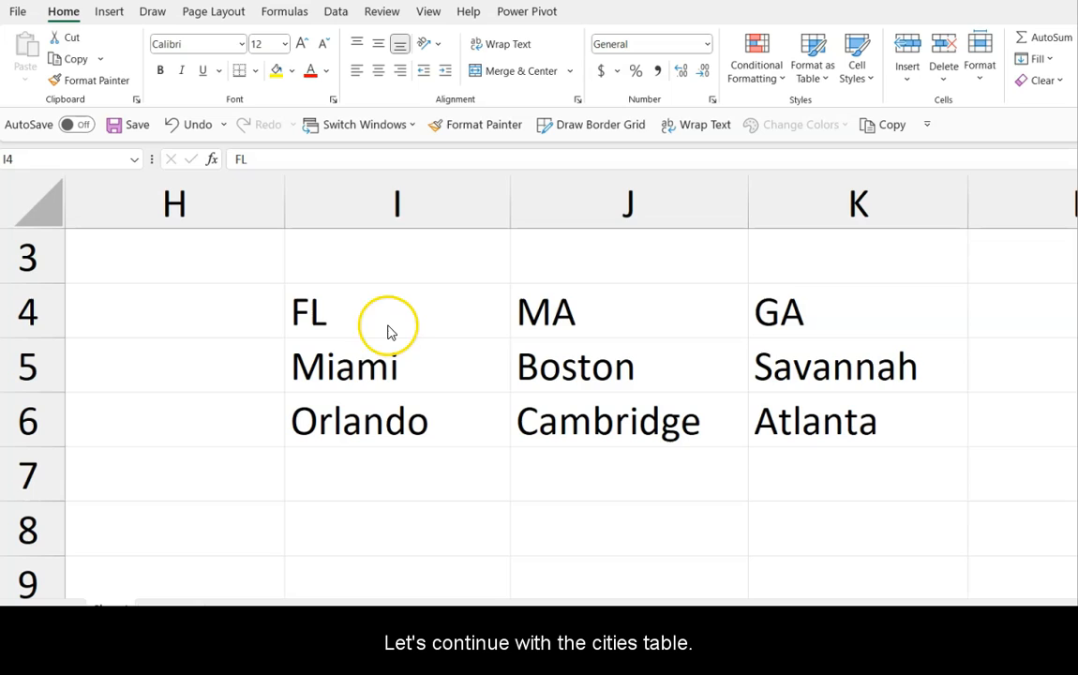
- Format the branches list in I4:K6 as a table with headers, using a light blue table style
left_click(408, 312)
key("ctrl+a")
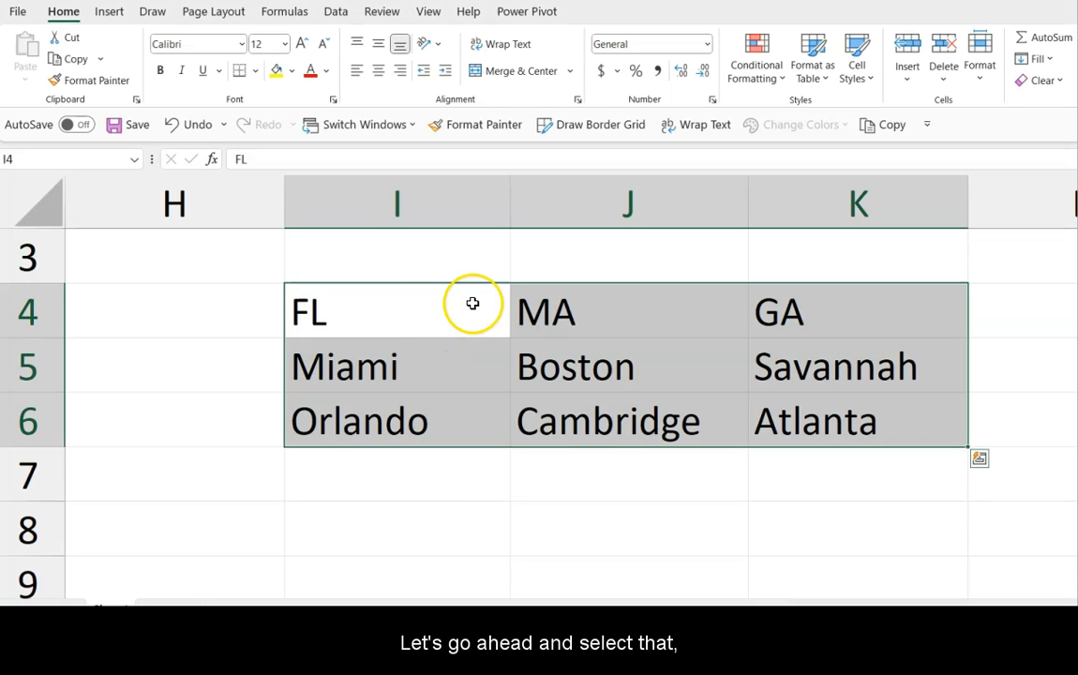
left_click(820, 90)
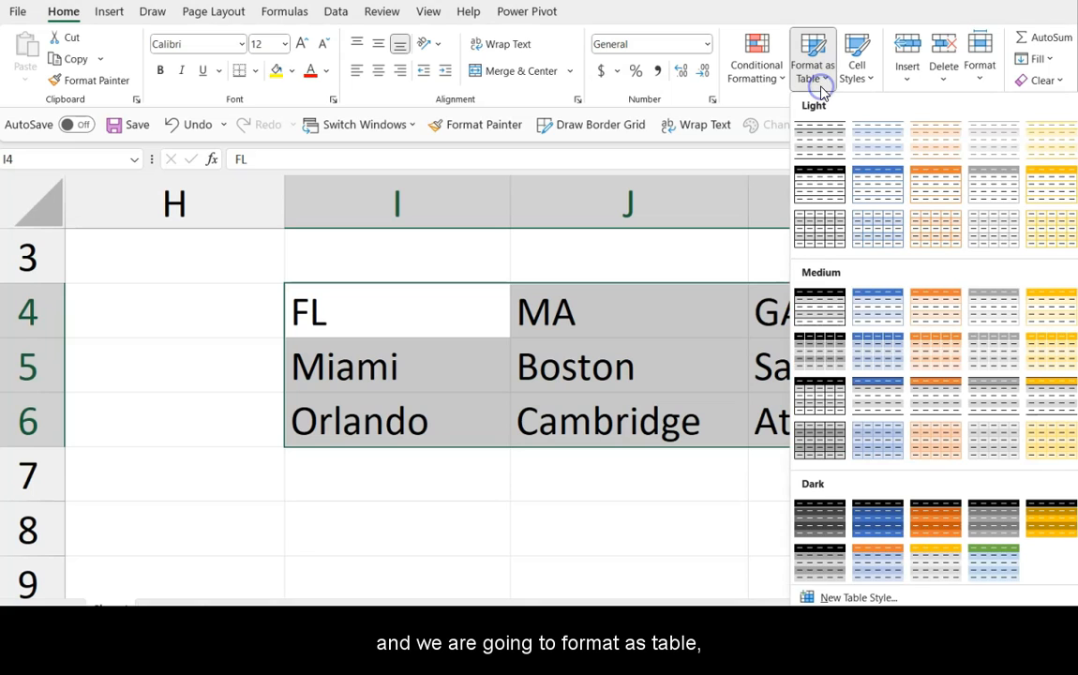
left_click(882, 184)
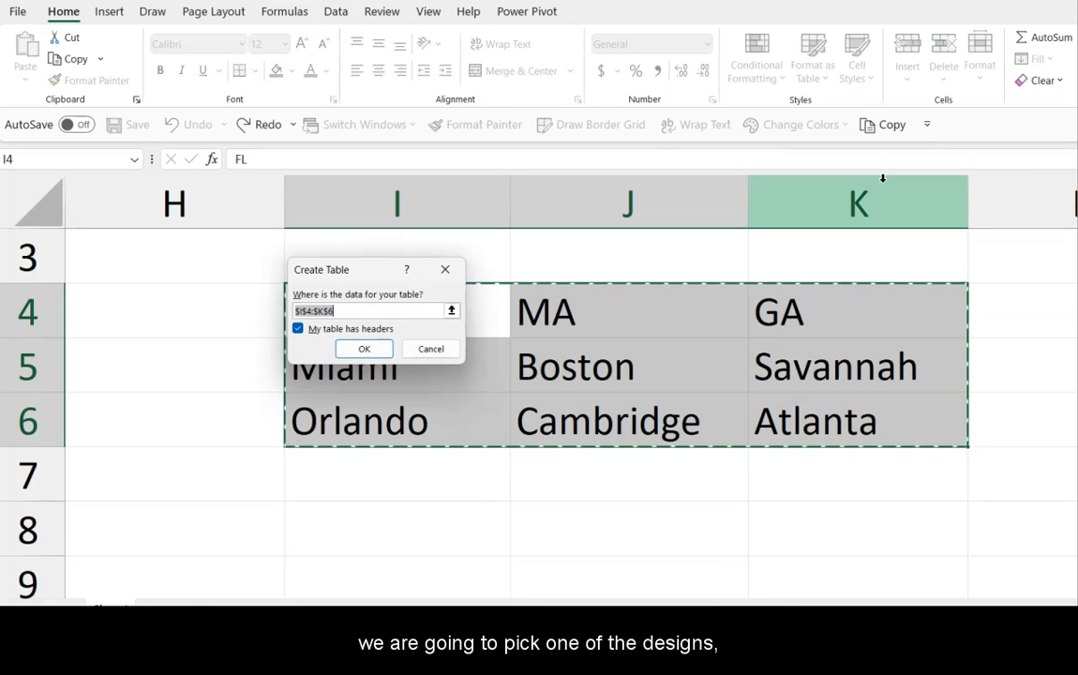
left_click(365, 349)
- Name the branches table Cities
left_click(71, 60)
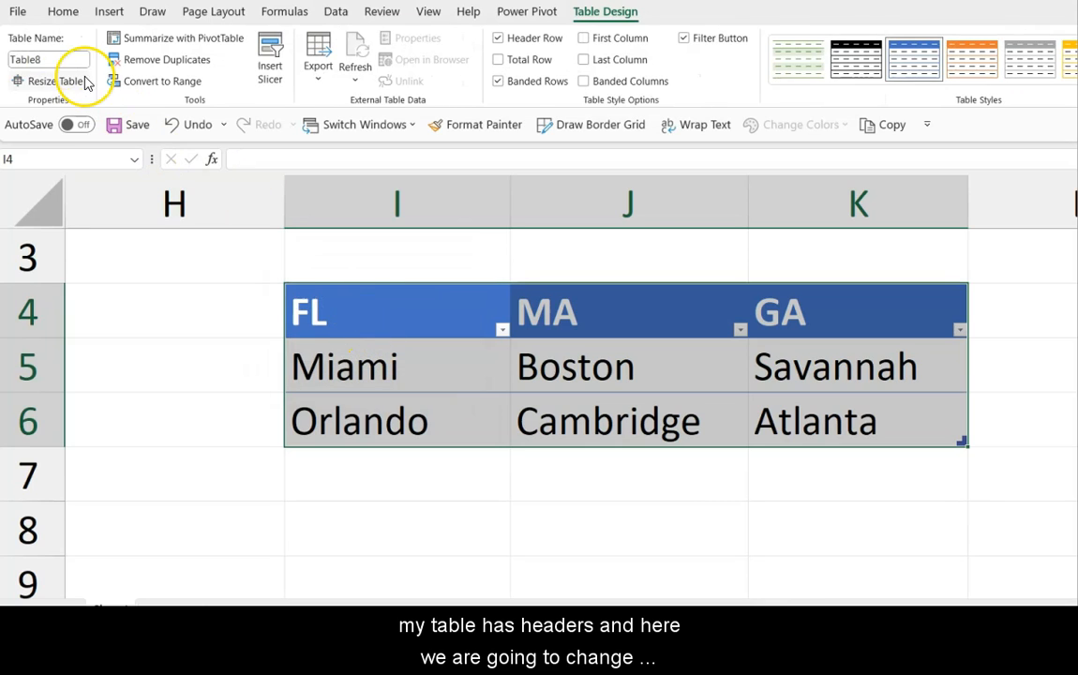
type("Cities")
key("Return")
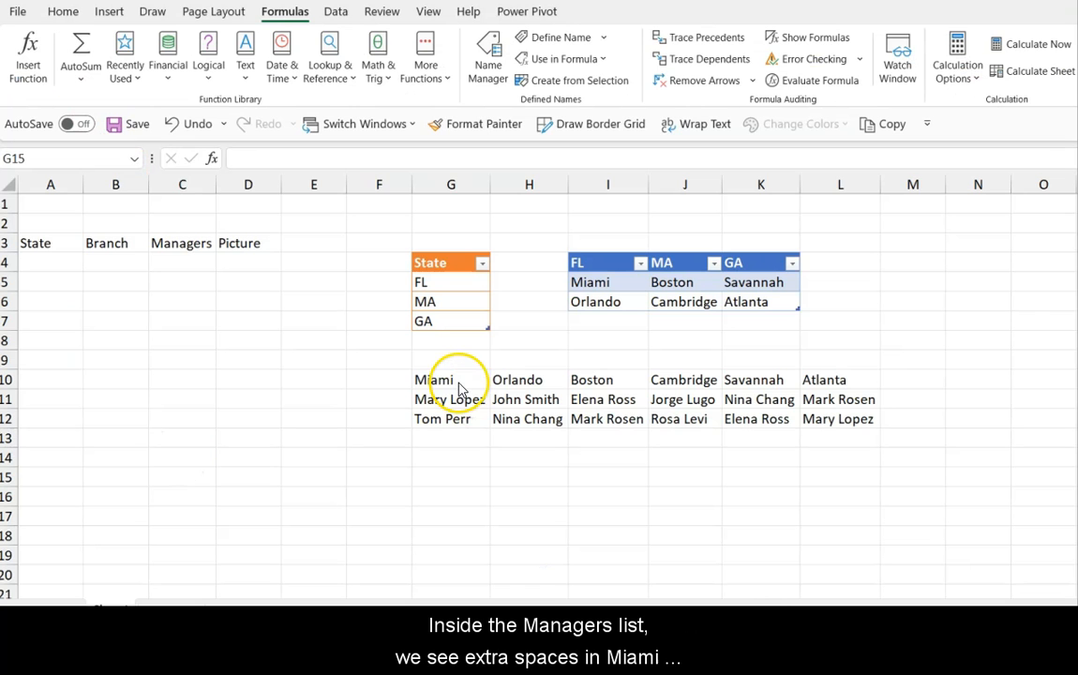
- Remove the trailing spaces after Miami in header cell G10 of the managers list
left_click(457, 380)
left_click(349, 157)
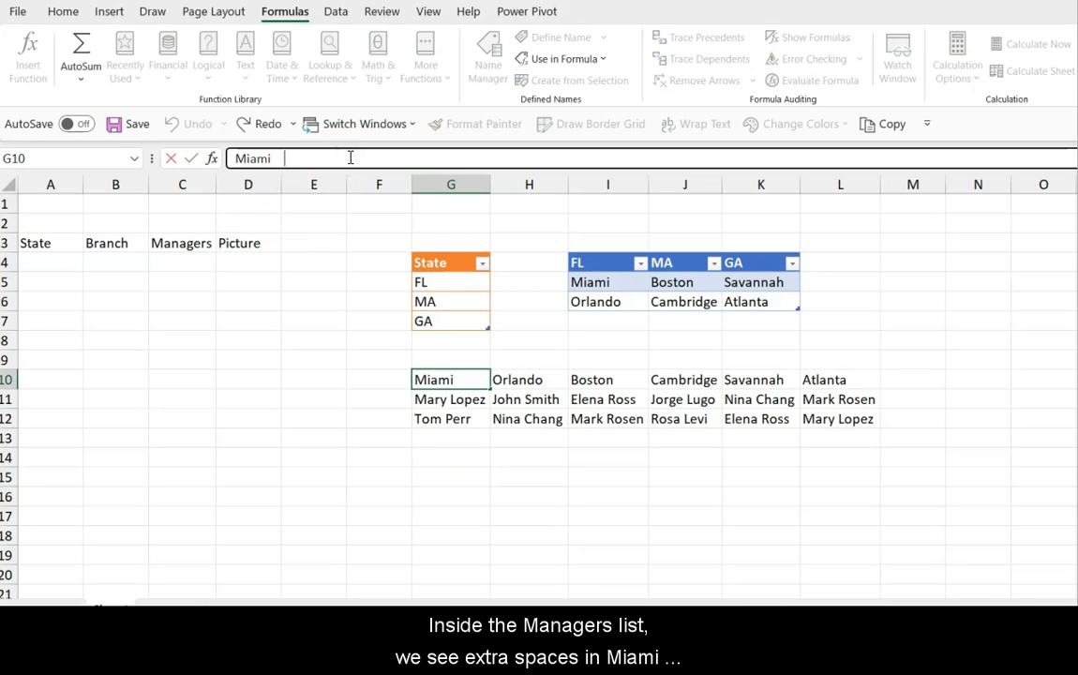
key("BackSpace")
key("BackSpace")
key("BackSpace")
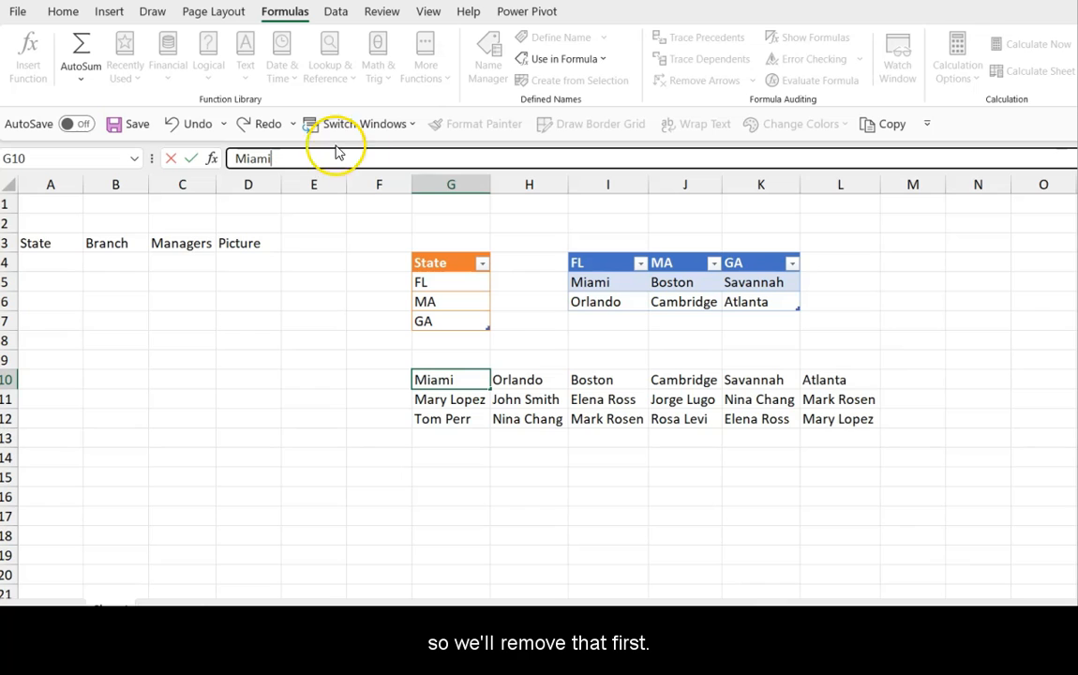
- Convert the managers list in G10:L12 into a table with headers and name it Managers
left_click(552, 397)
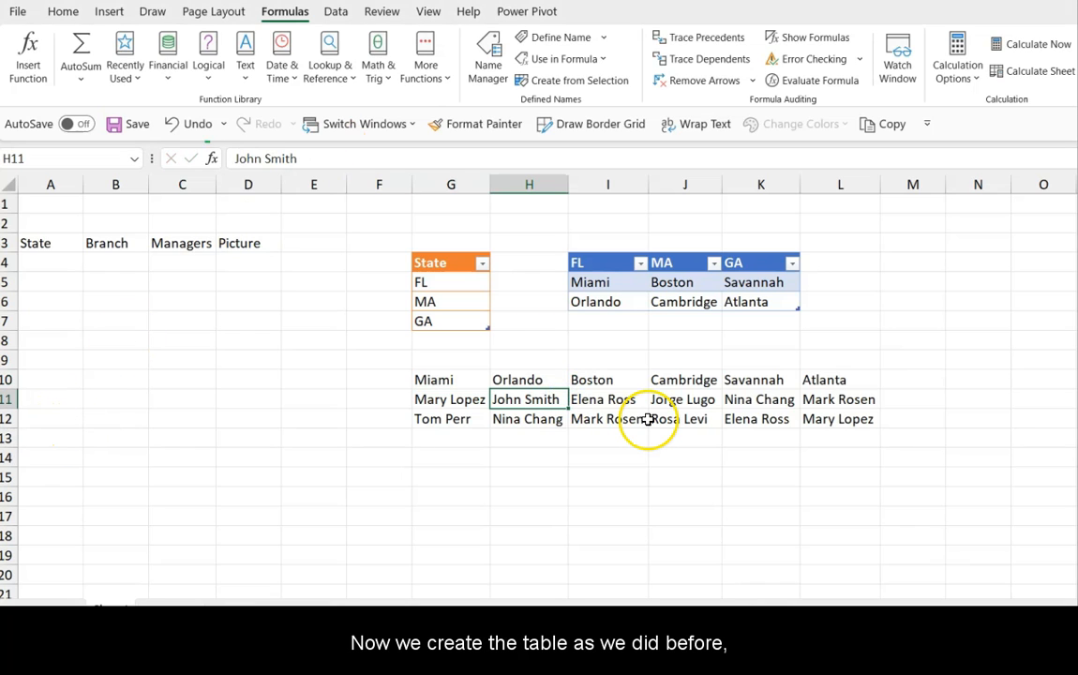
key("ctrl+t")
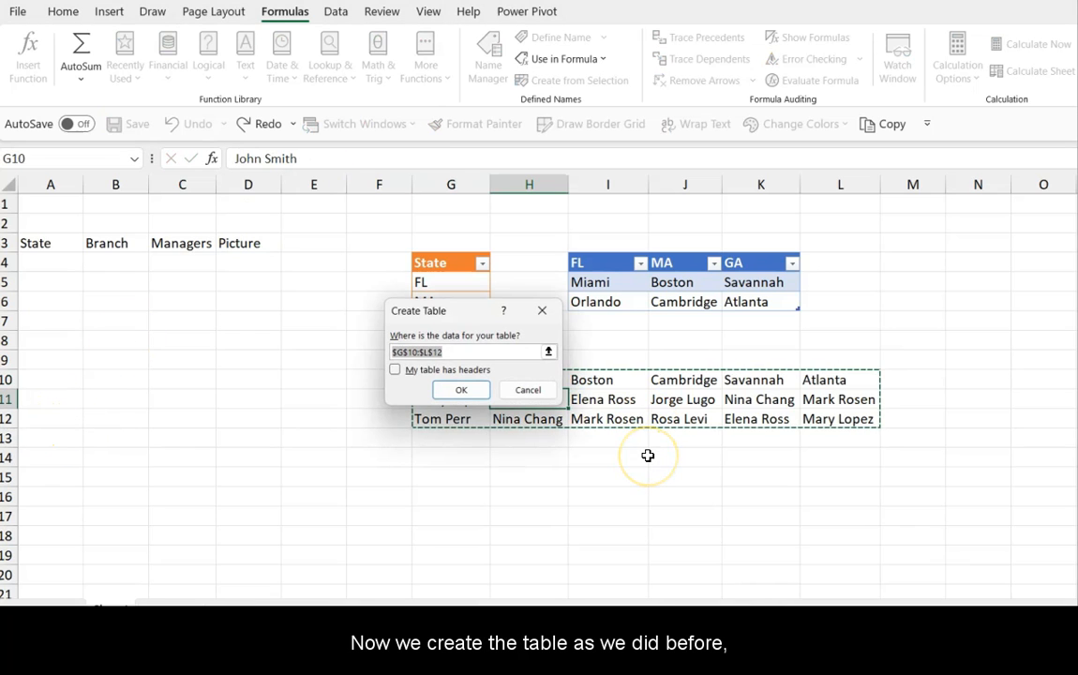
left_click(396, 370)
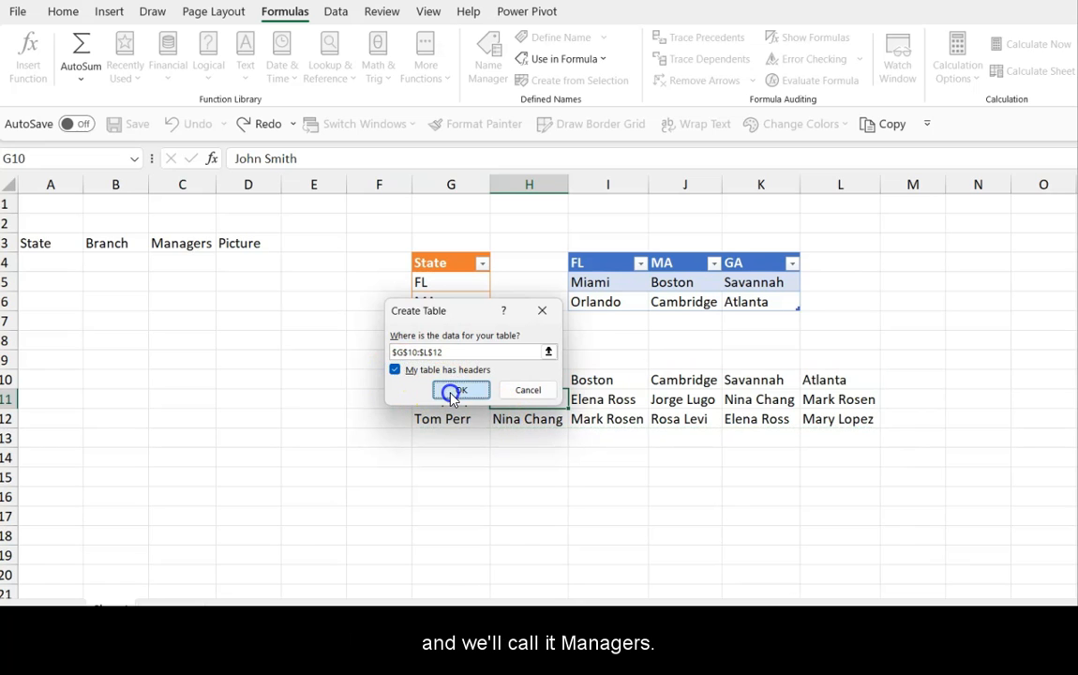
left_click(458, 389)
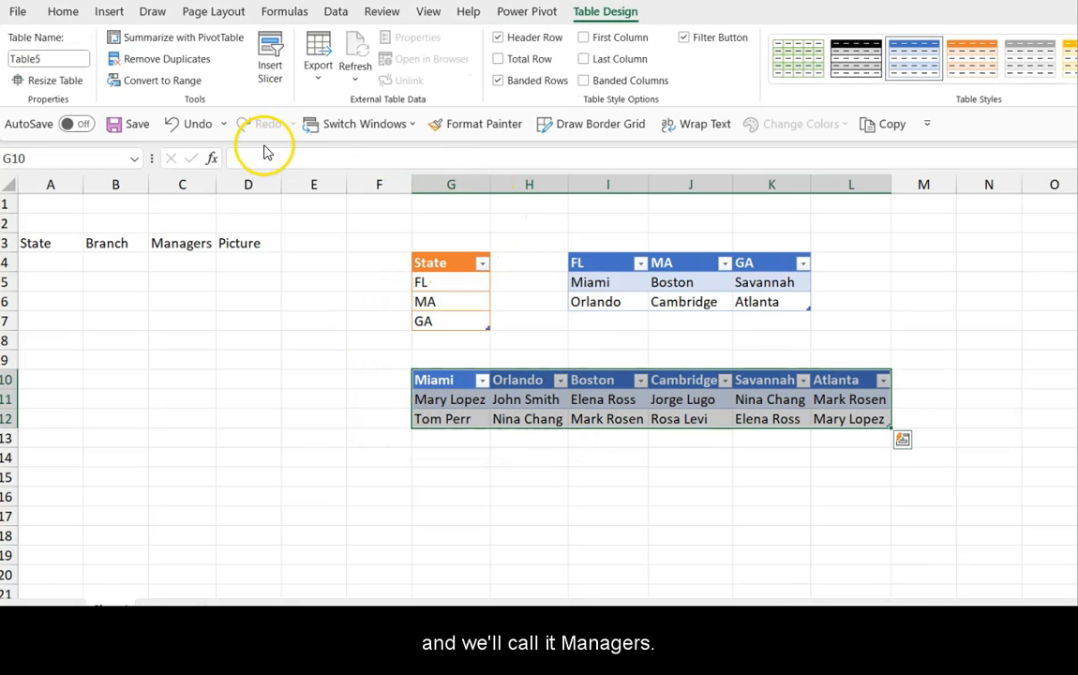
left_click(55, 62)
type("Managers")
- Format A3:D13, headed State, Branch, Managers and Picture, as a table with headers using a green medium style
left_click_drag(57, 243, 253, 427)
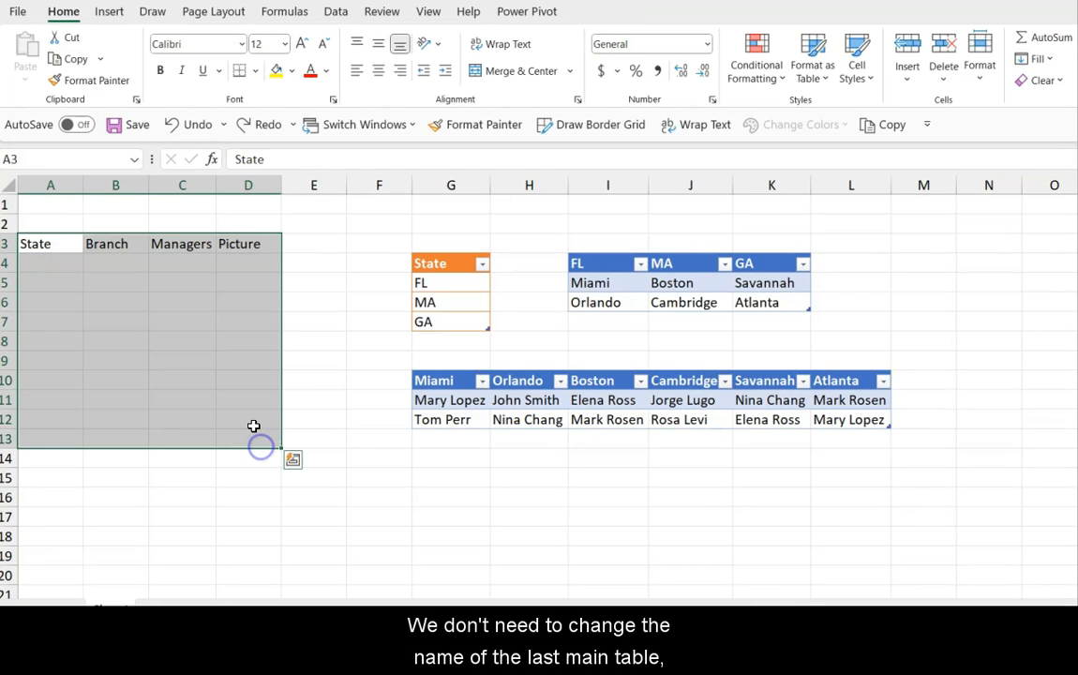
left_click(815, 75)
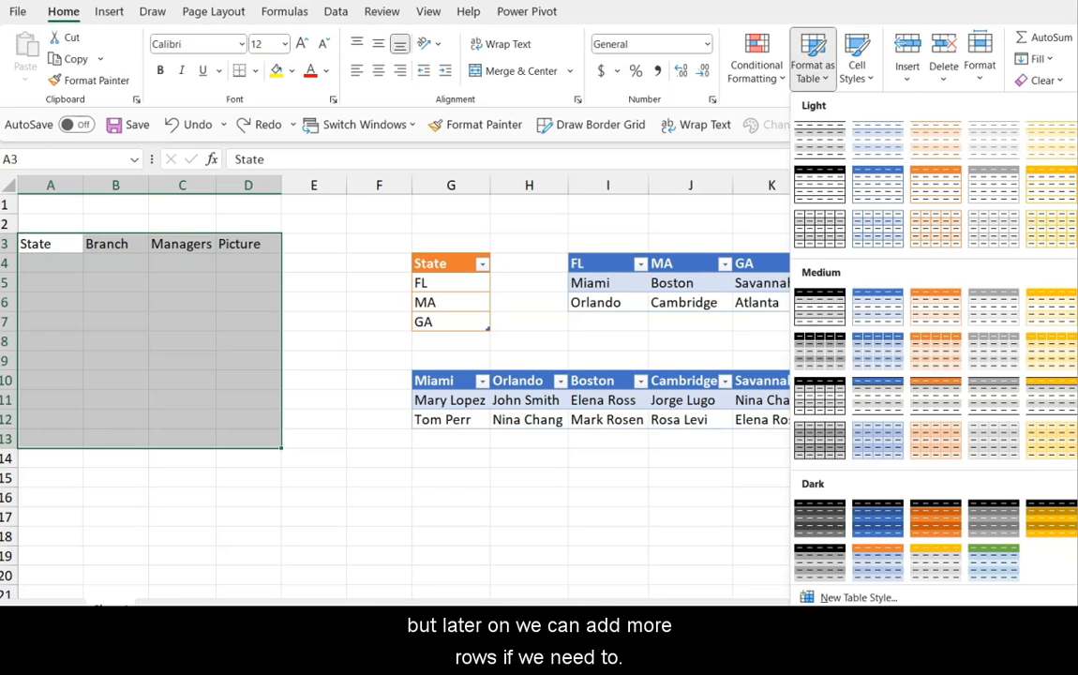
left_click(1074, 307)
left_click(393, 371)
left_click(449, 388)
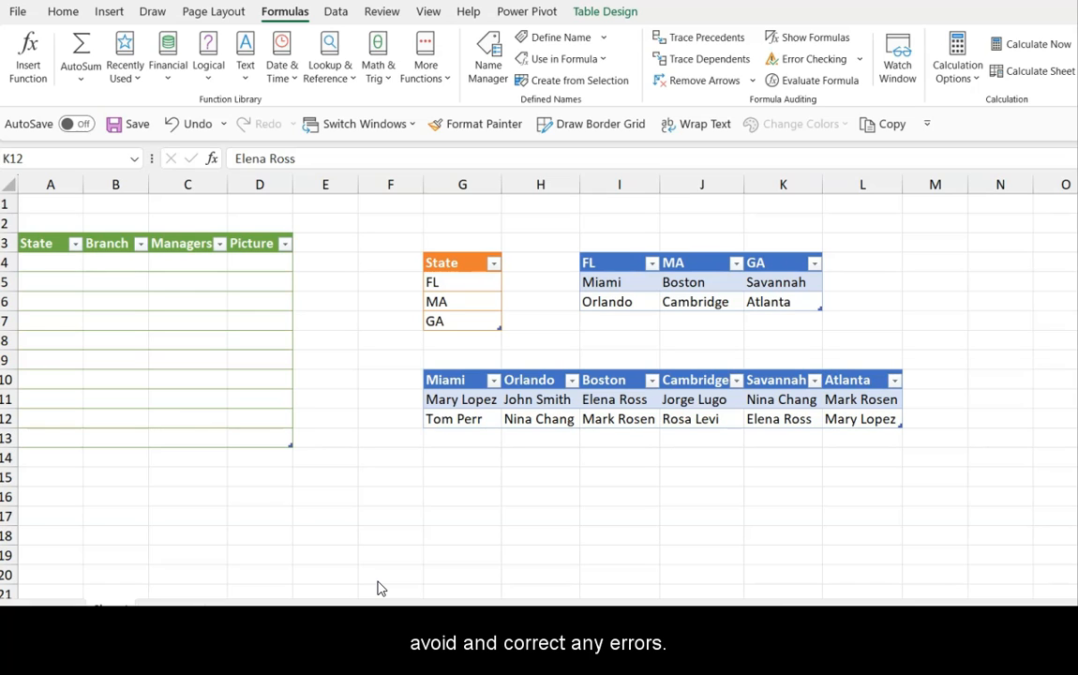
- Create named ranges for the Managers table's columns from the top row only, excluding the left column
left_click(550, 412)
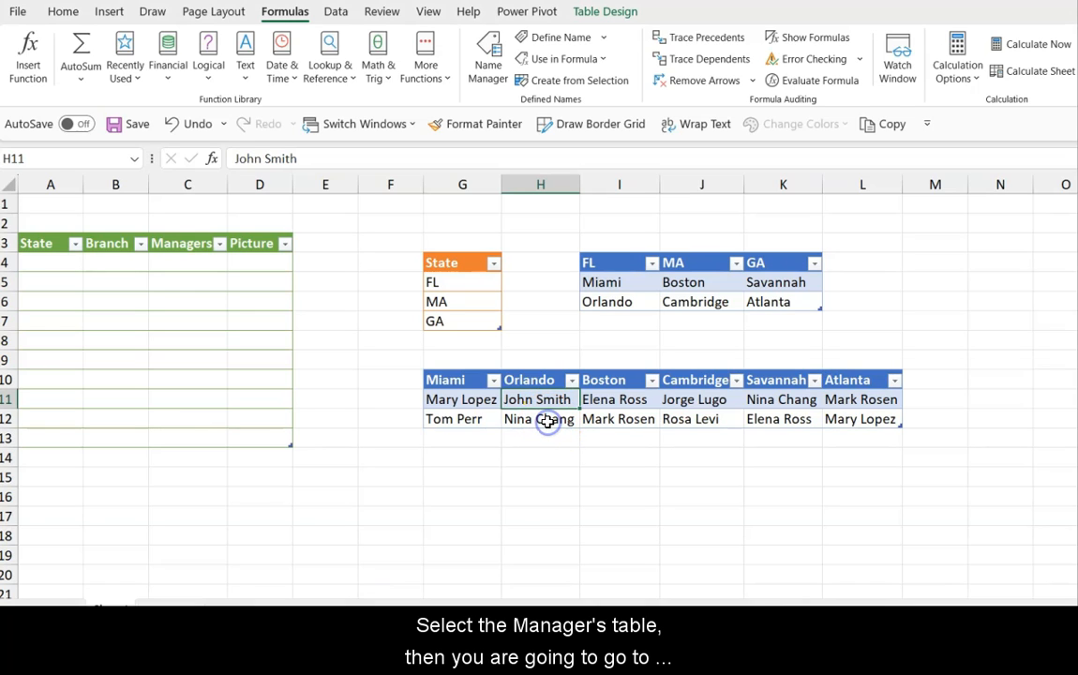
key("ctrl+a")
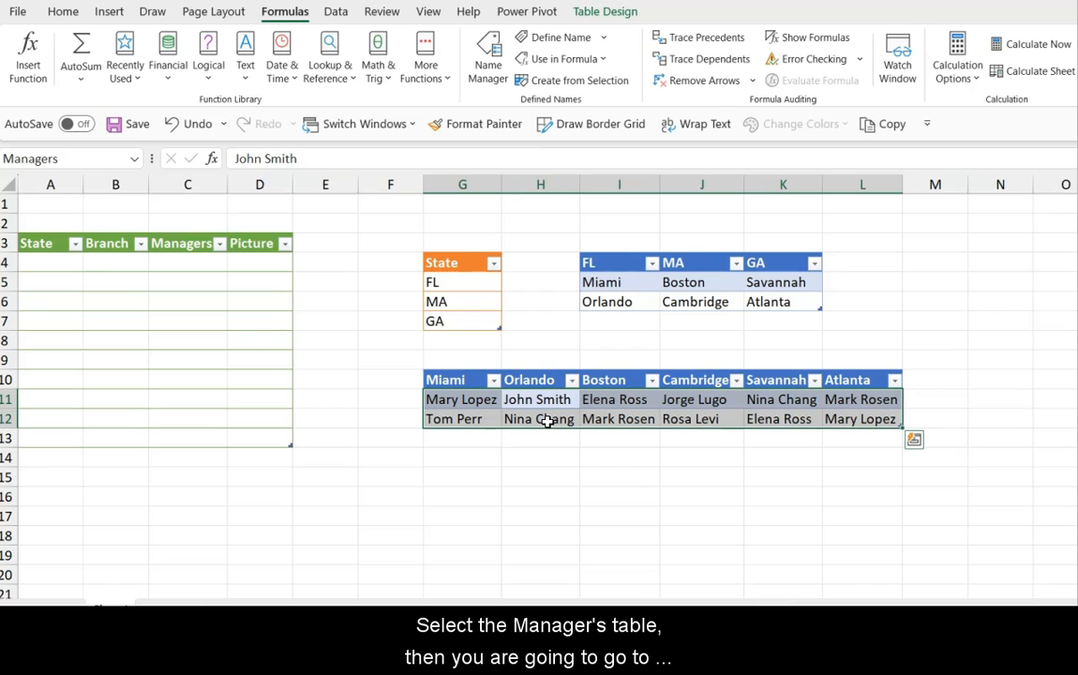
left_click(571, 82)
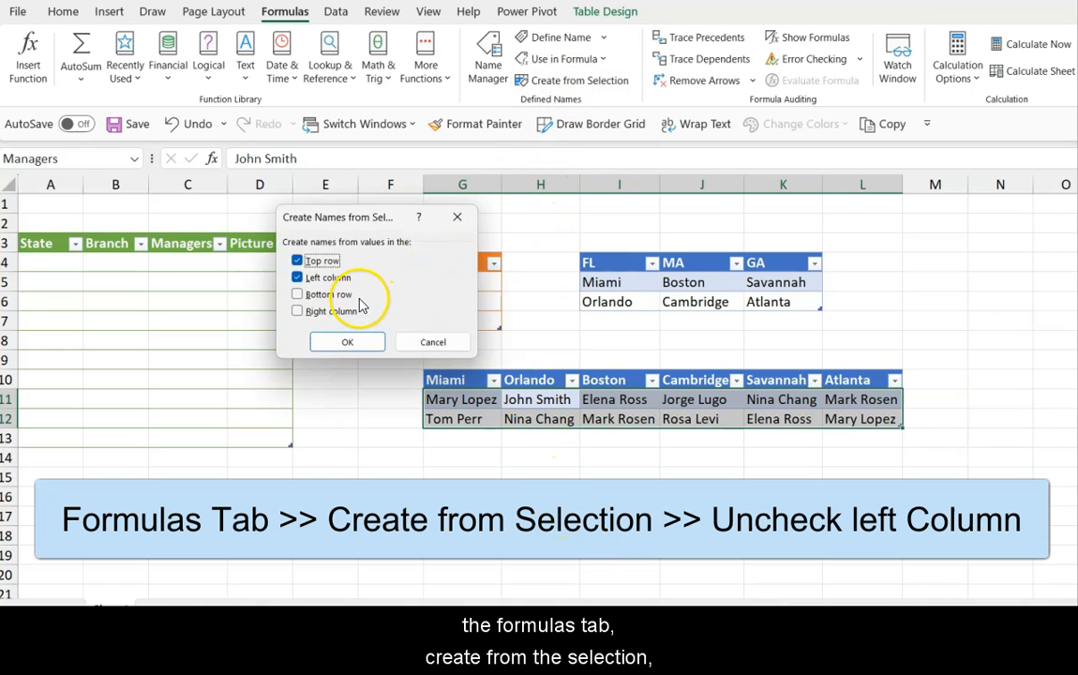
left_click(297, 279)
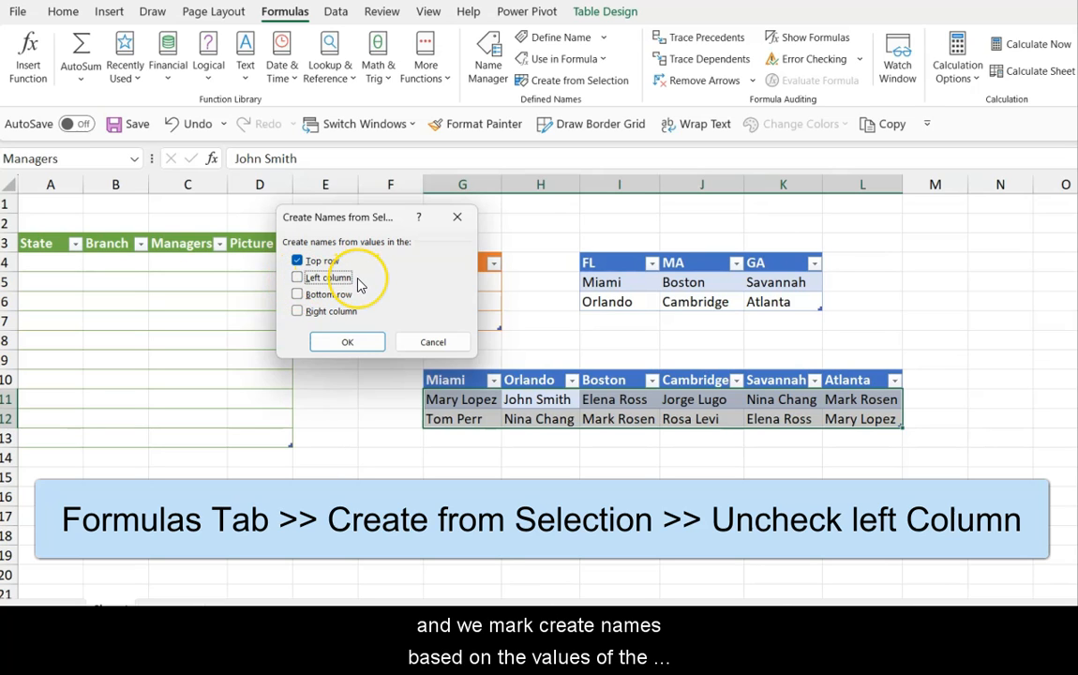
left_click(353, 343)
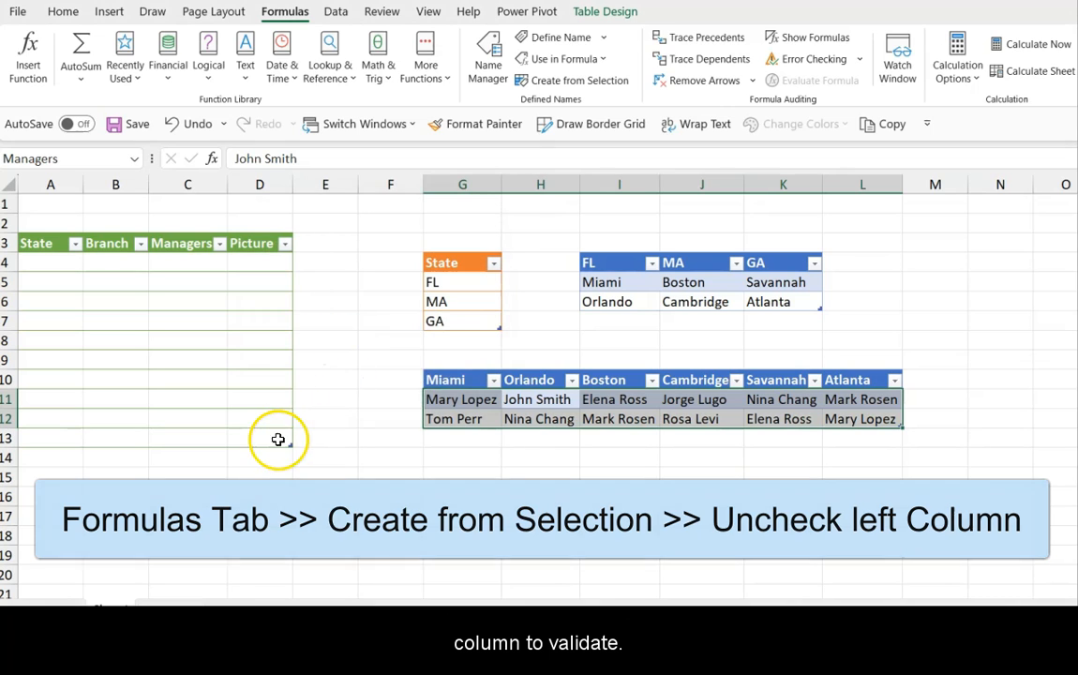
- Create named ranges for the branches table's FL, MA and GA columns from the top row only
left_click(618, 283)
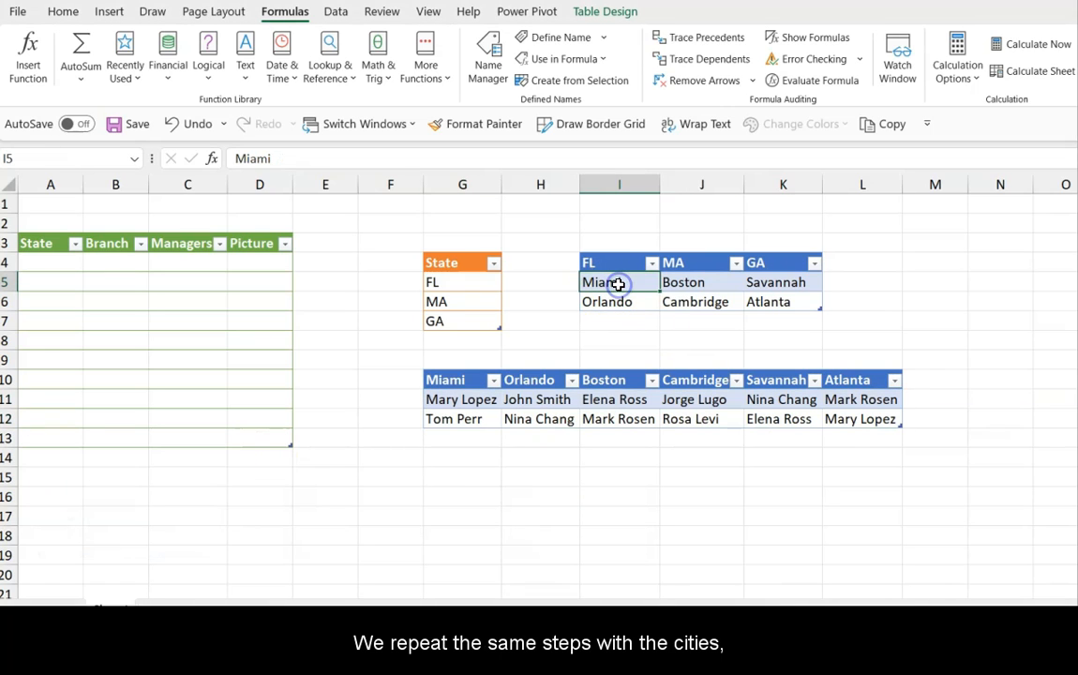
key("ctrl+a")
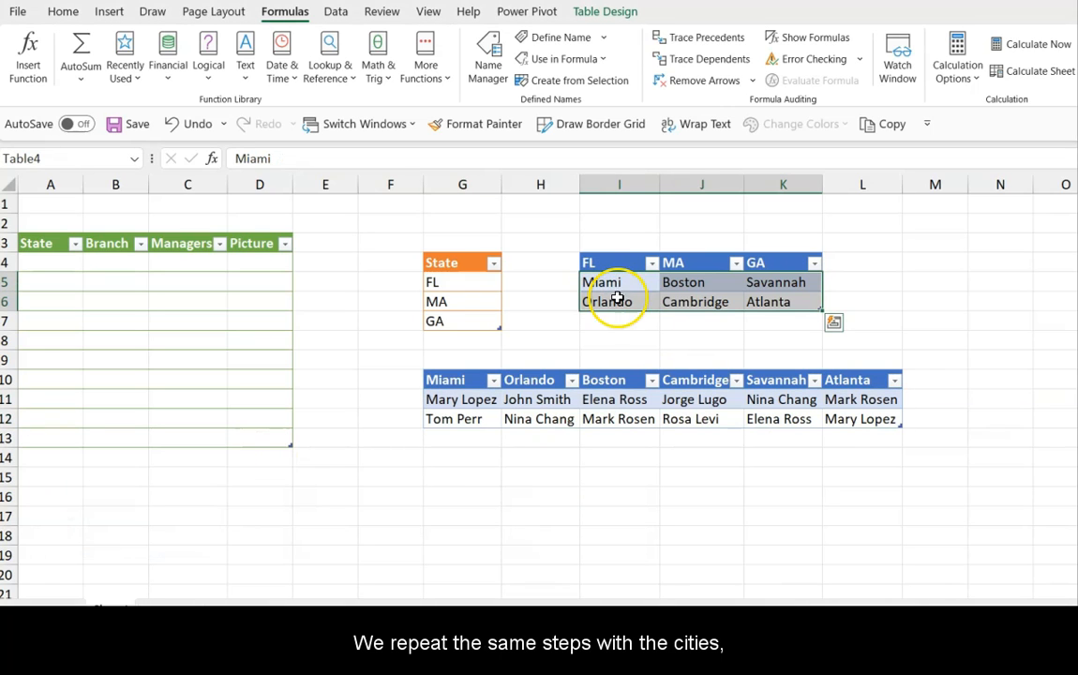
left_click(609, 81)
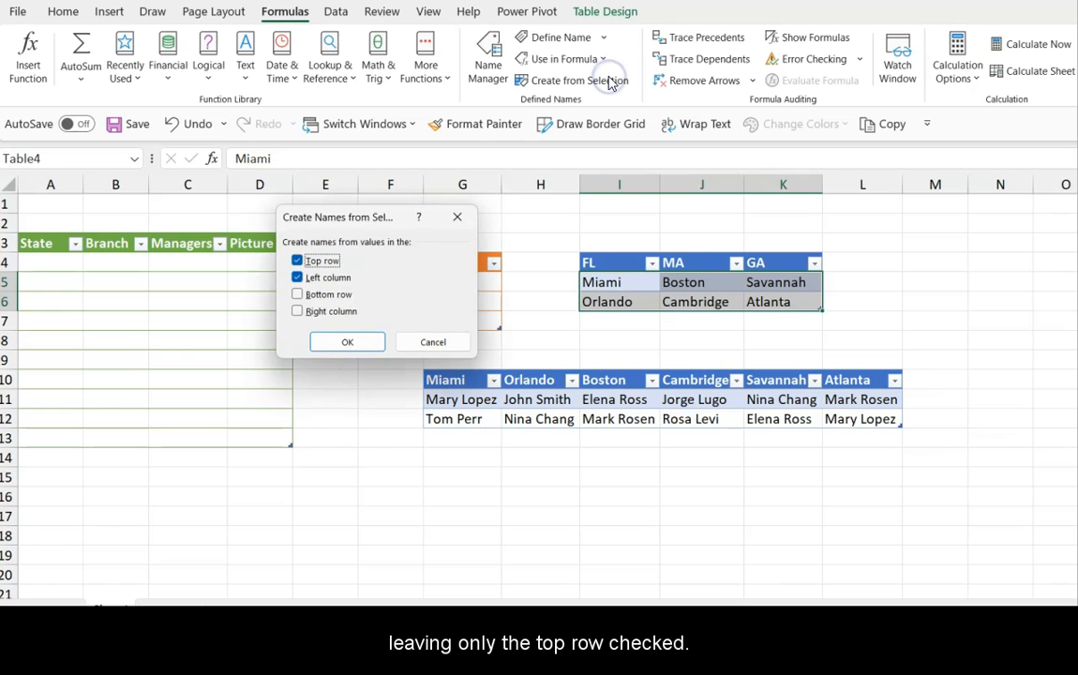
left_click(297, 278)
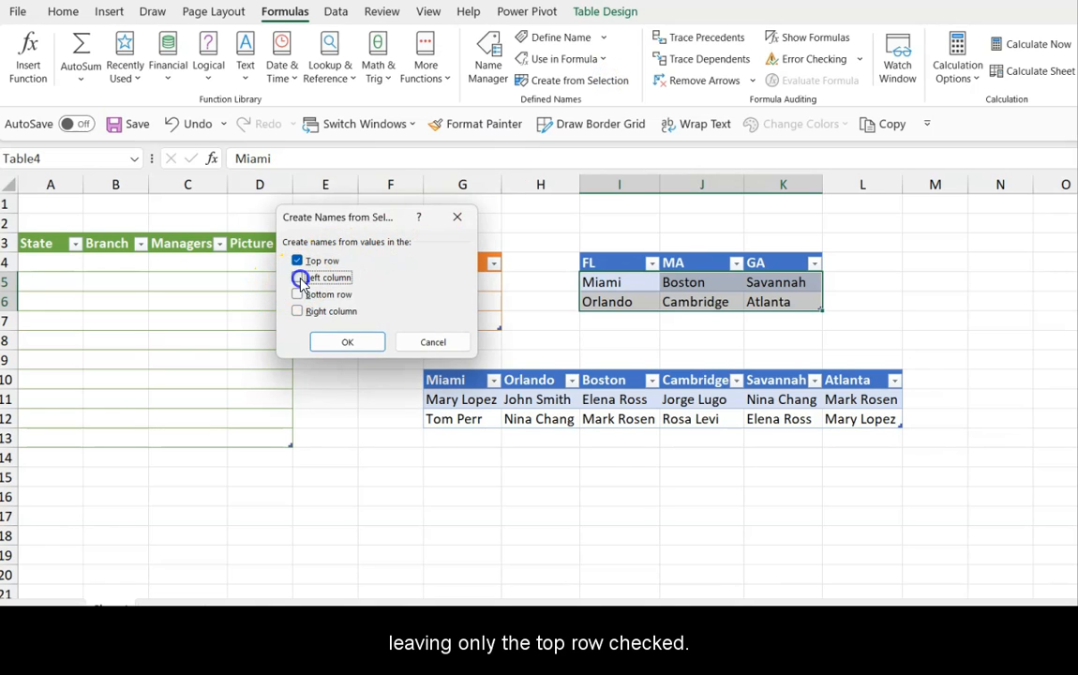
left_click(347, 342)
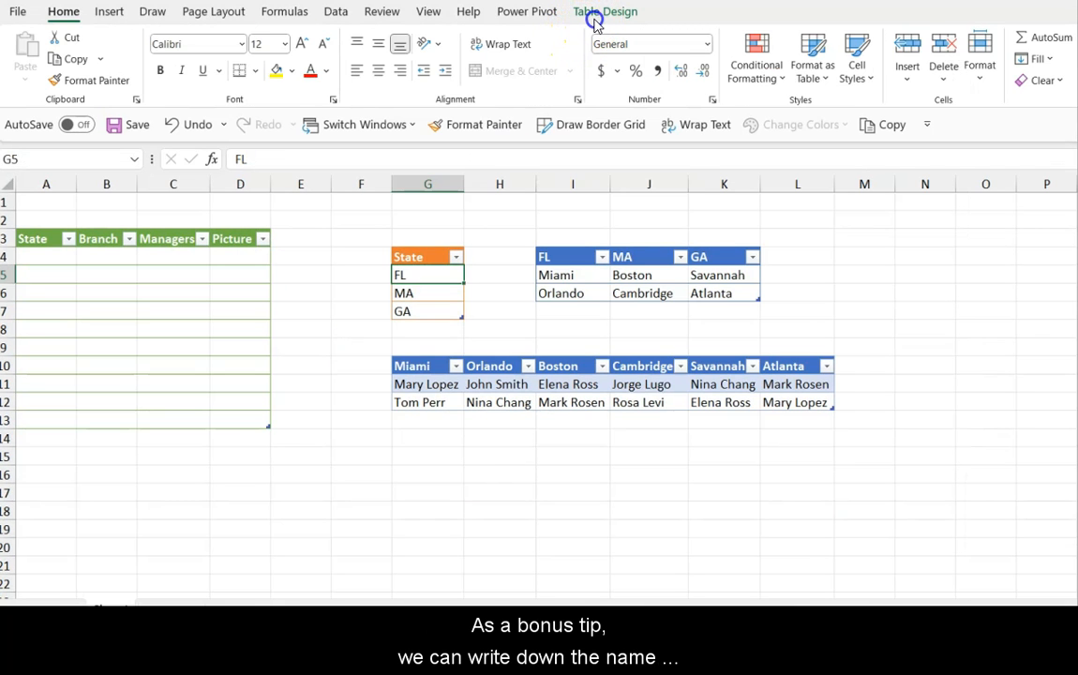
- Label the lookup tables with their names: States in G3, Cities in I3 and Managers in G9
left_click(598, 13)
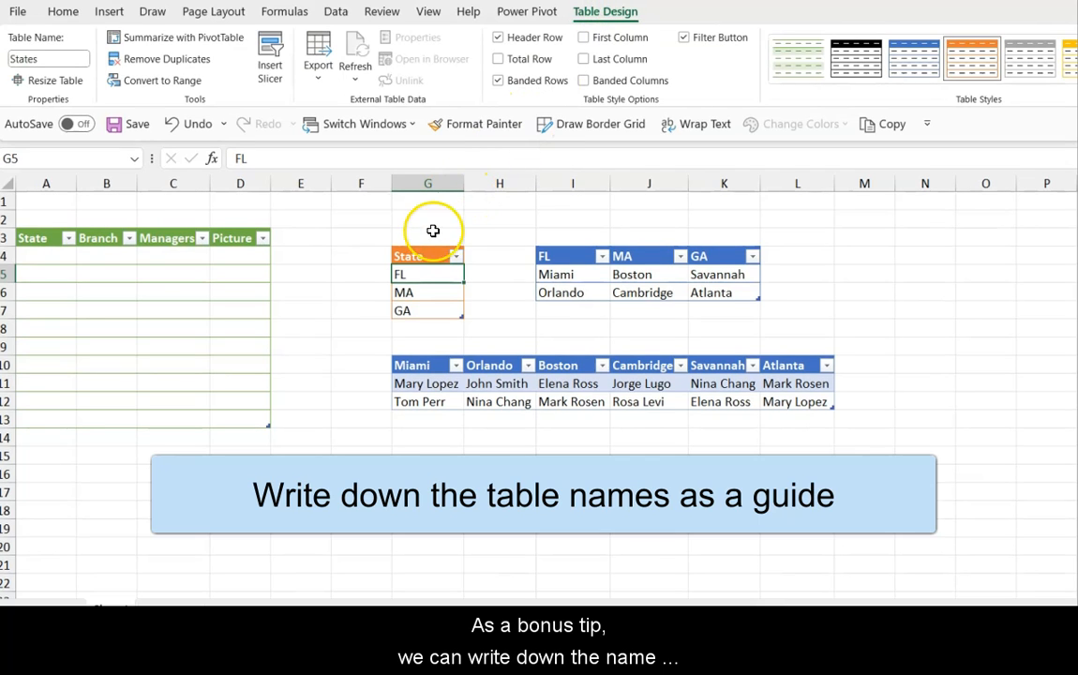
left_click(430, 235)
type("State")
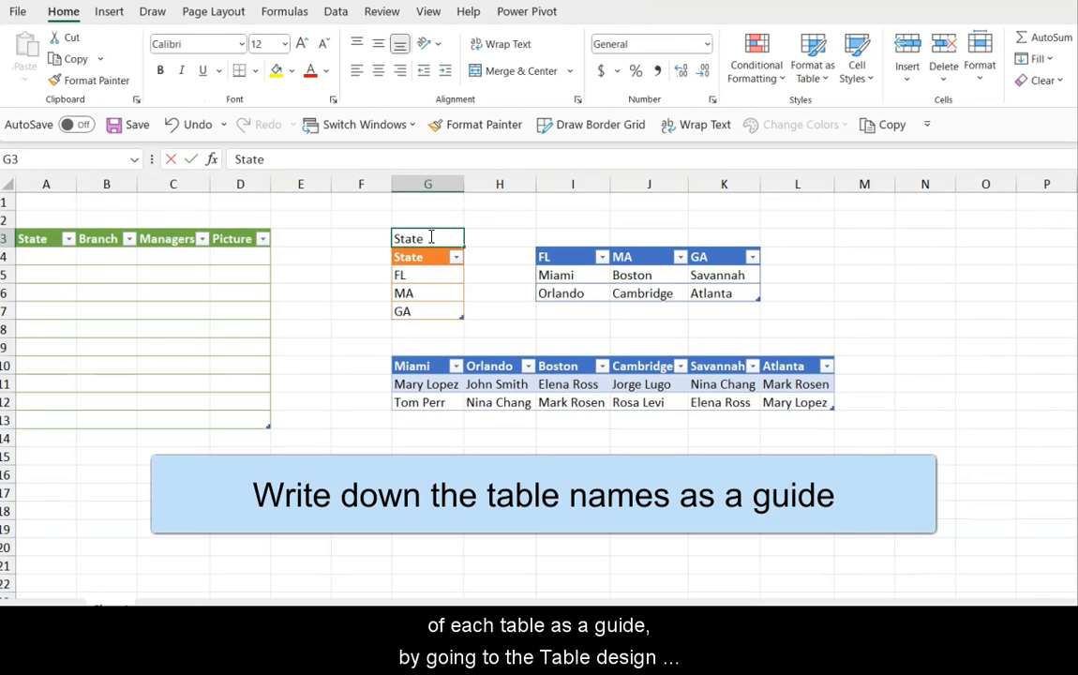
left_click(567, 256)
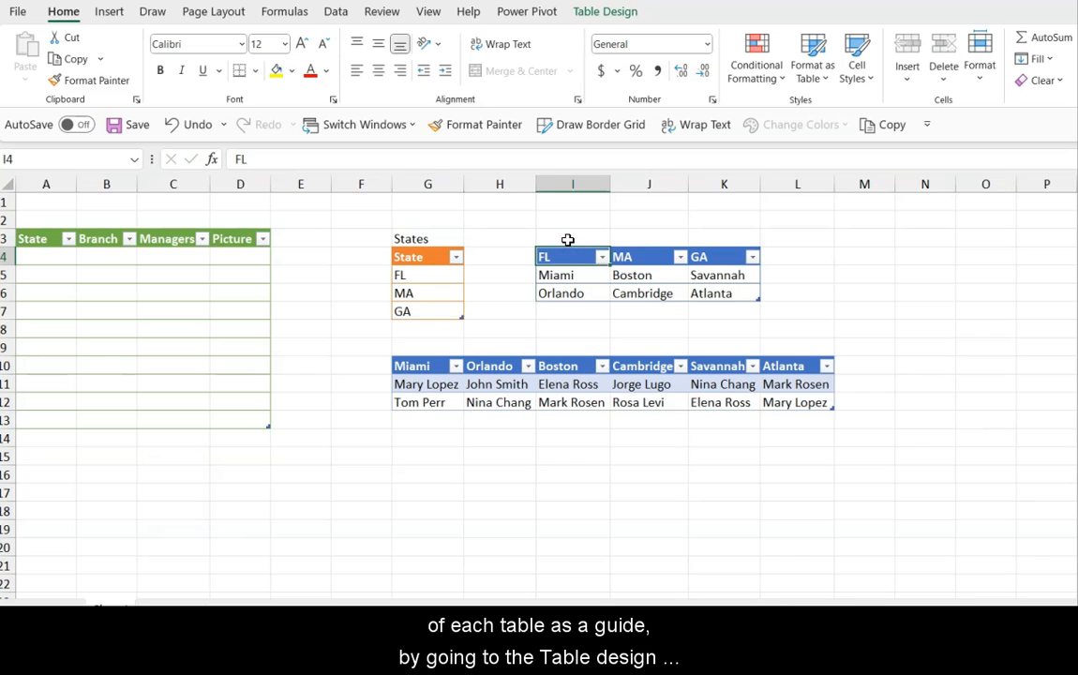
left_click(609, 11)
left_click(592, 232)
type("Cities")
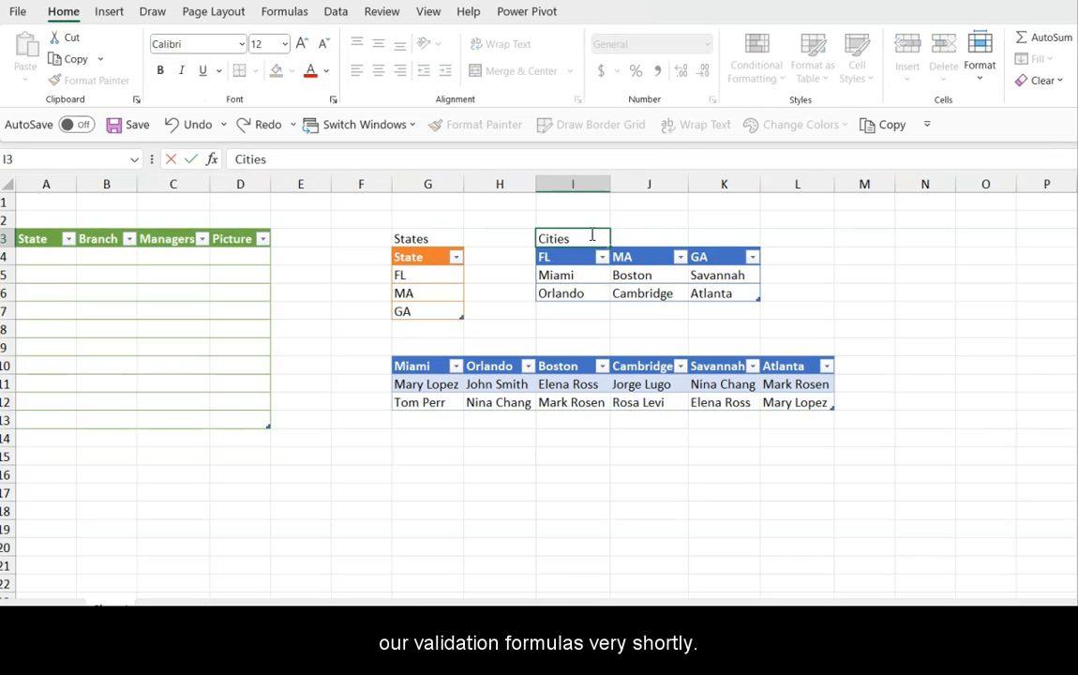
left_click(421, 350)
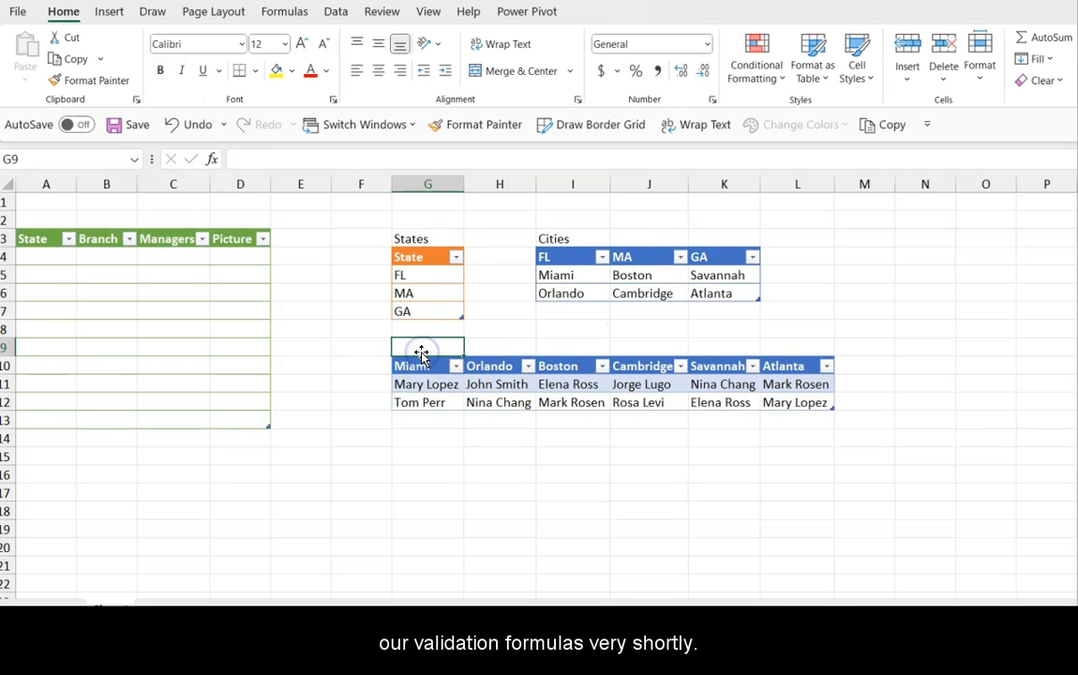
type("Managers")
- Start a data validation rule for cell A4 that allows a List, keeping Ignore blank and In-cell dropdown enabled
left_click(40, 254)
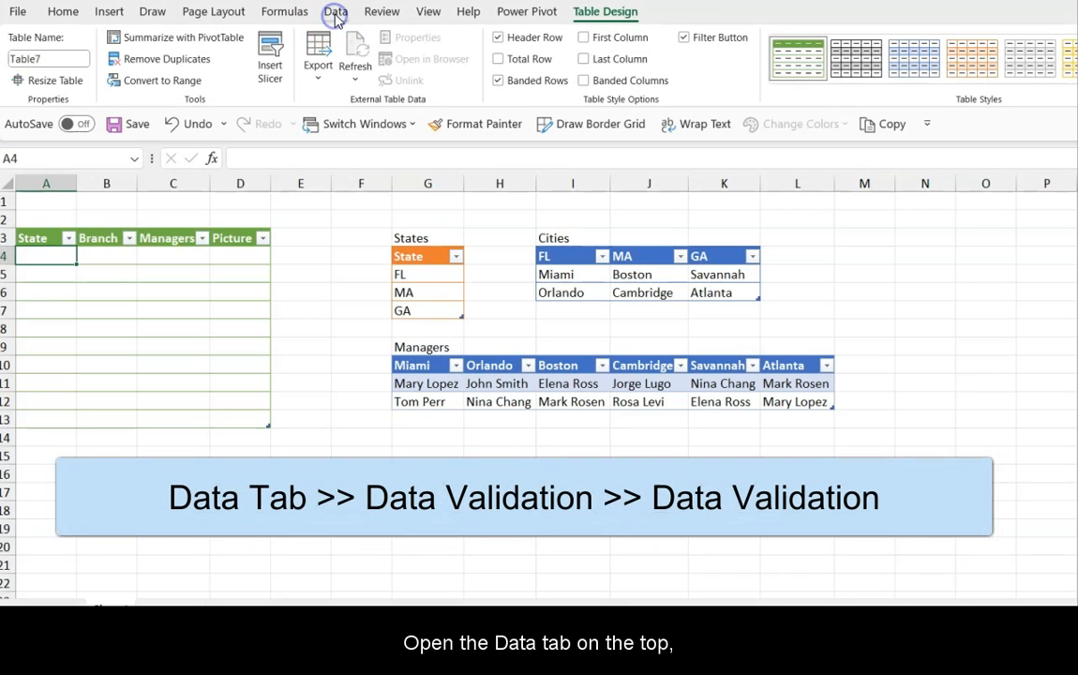
left_click(335, 13)
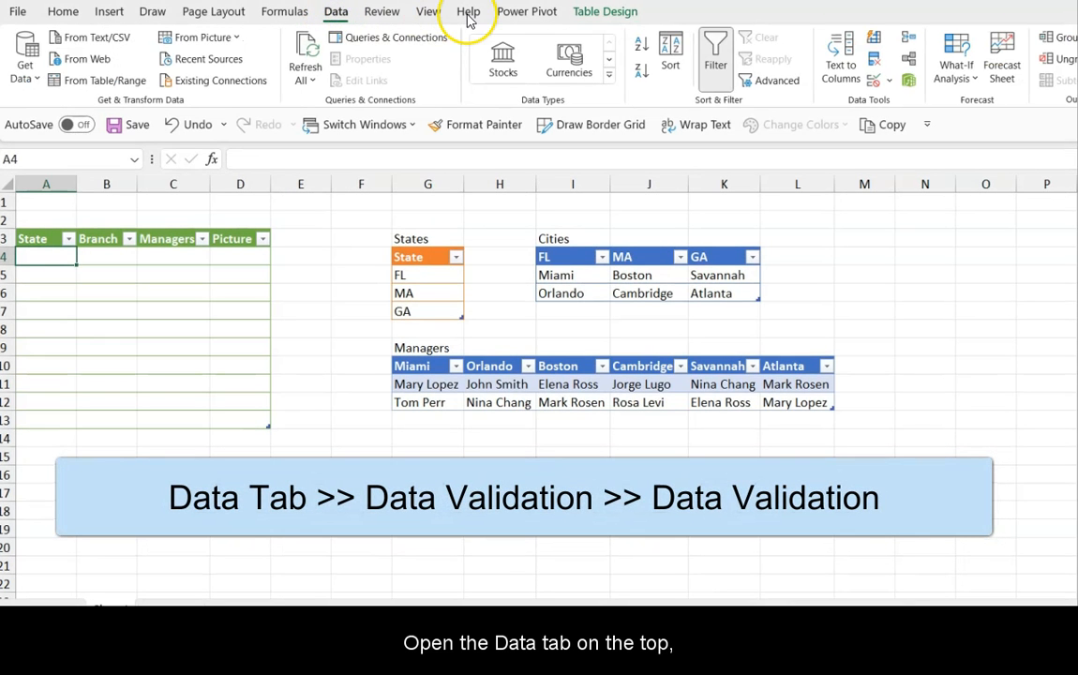
left_click(890, 84)
left_click(900, 105)
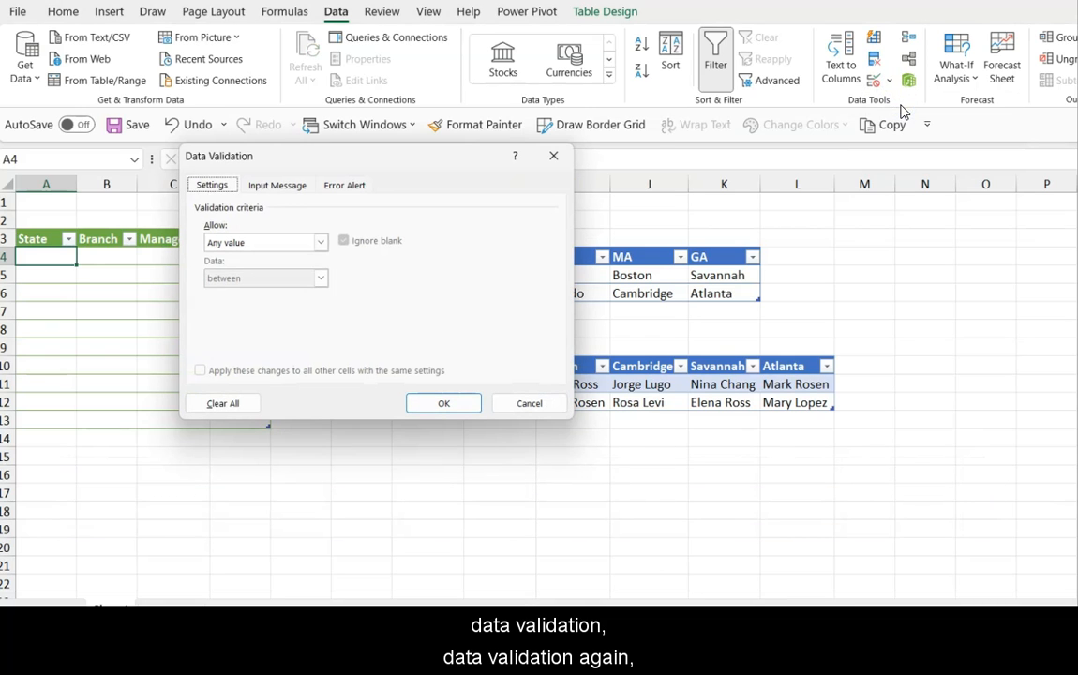
left_click(321, 242)
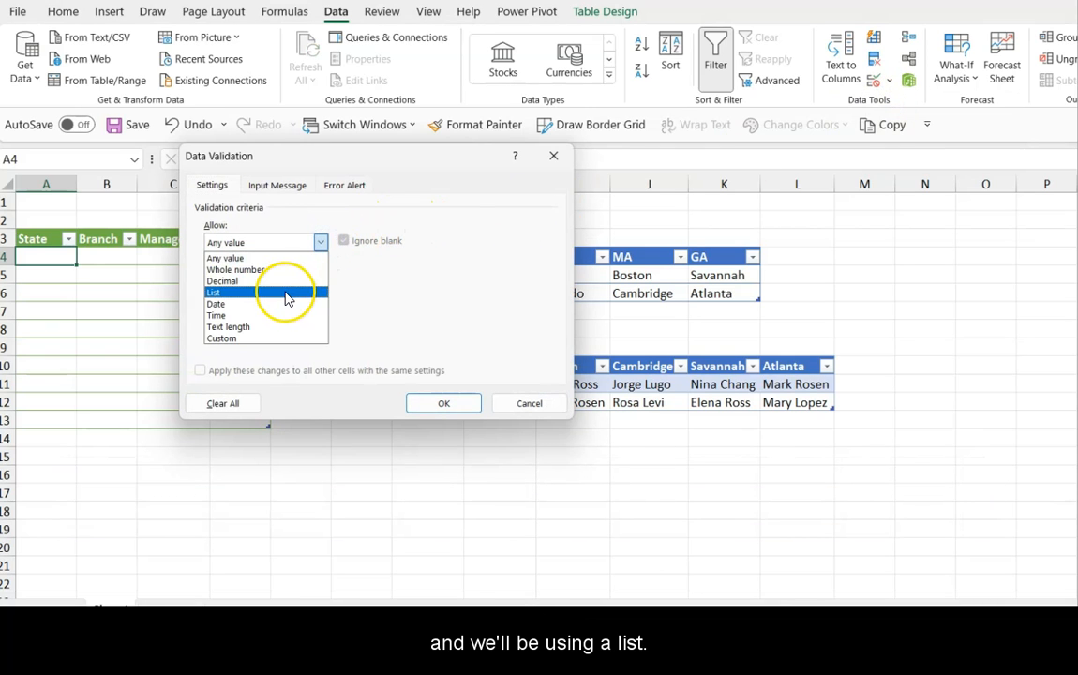
left_click(281, 292)
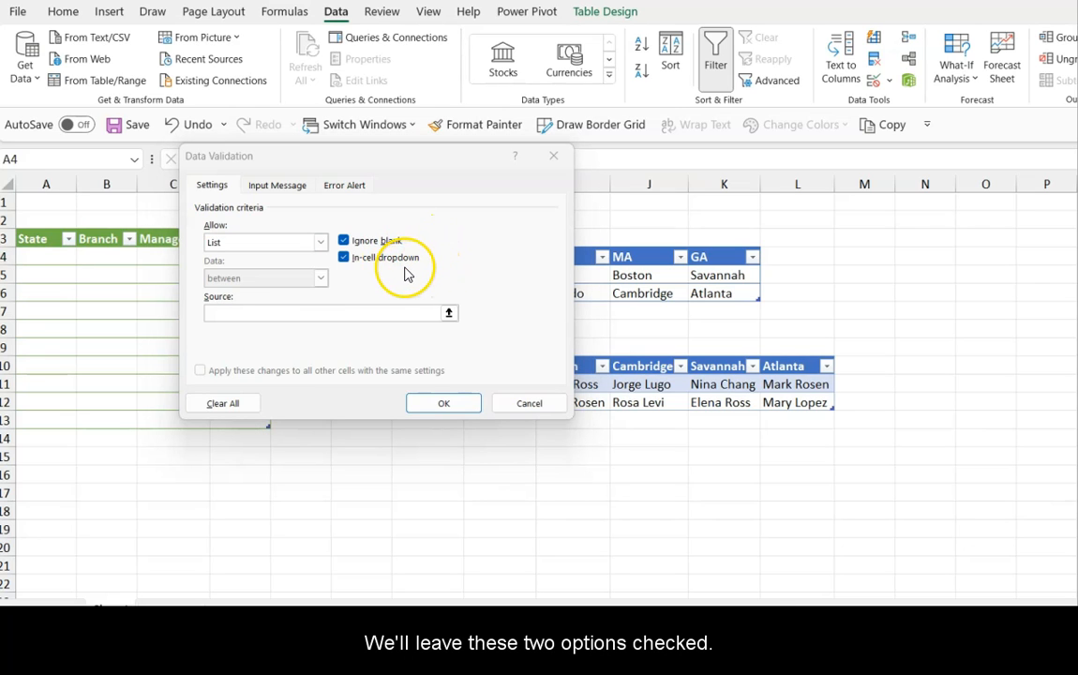
- Set the validation list source to =indirect($G$4:$G$7), apply the rule, and choose GA from the dropdown in A4
left_click_drag(436, 172, 783, 294)
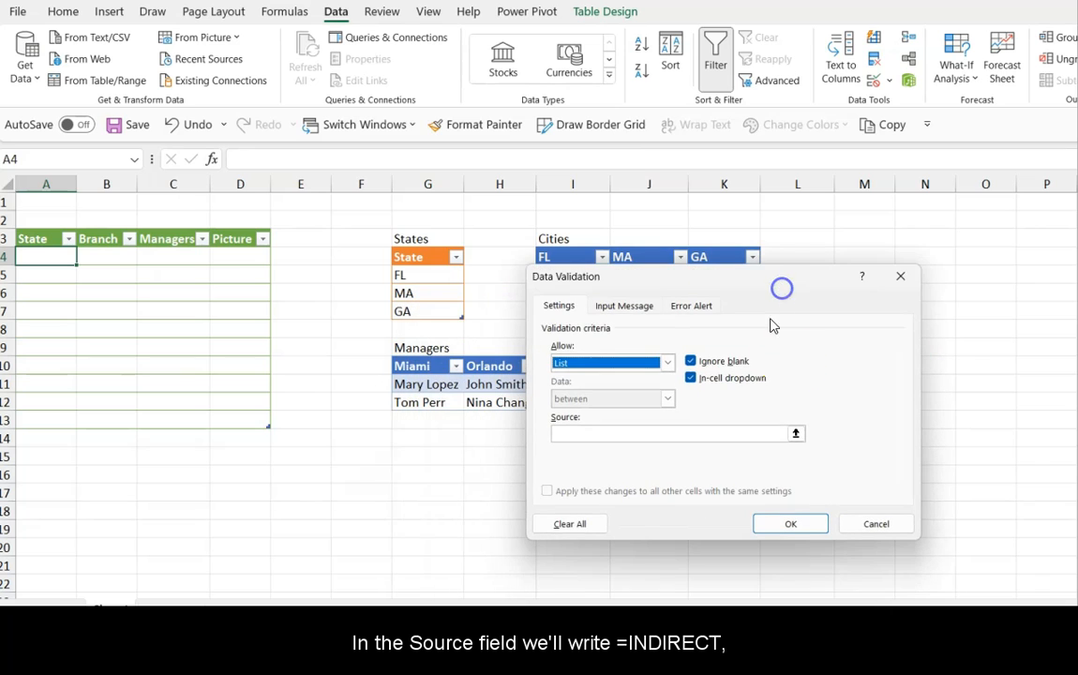
left_click(796, 433)
type("=indirect(")
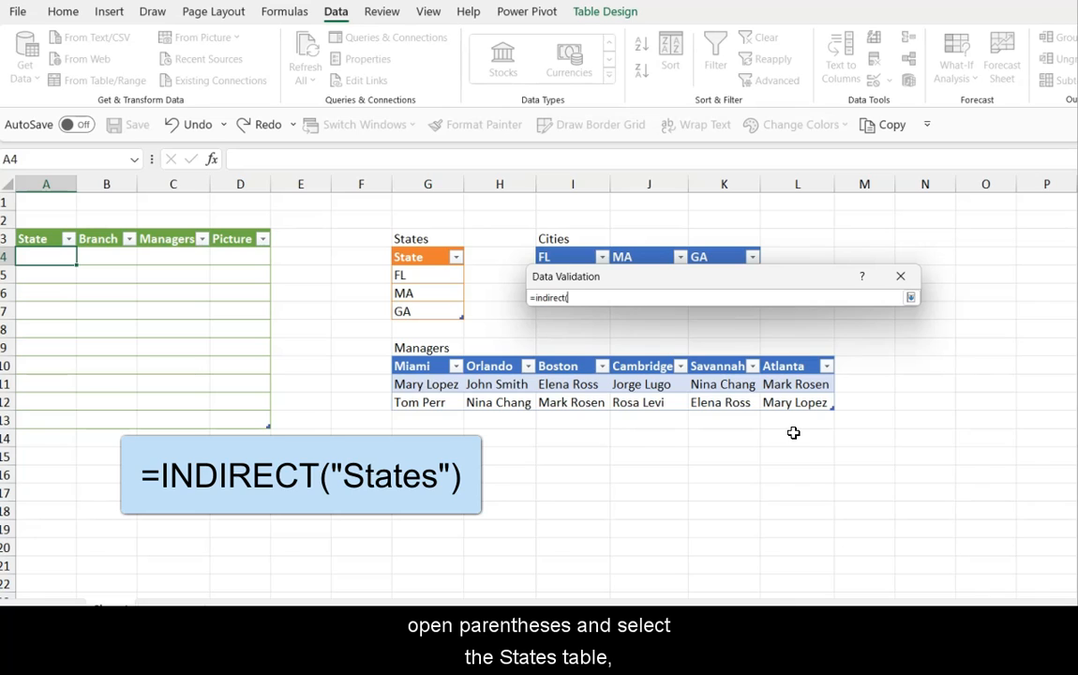
left_click_drag(439, 257, 442, 313)
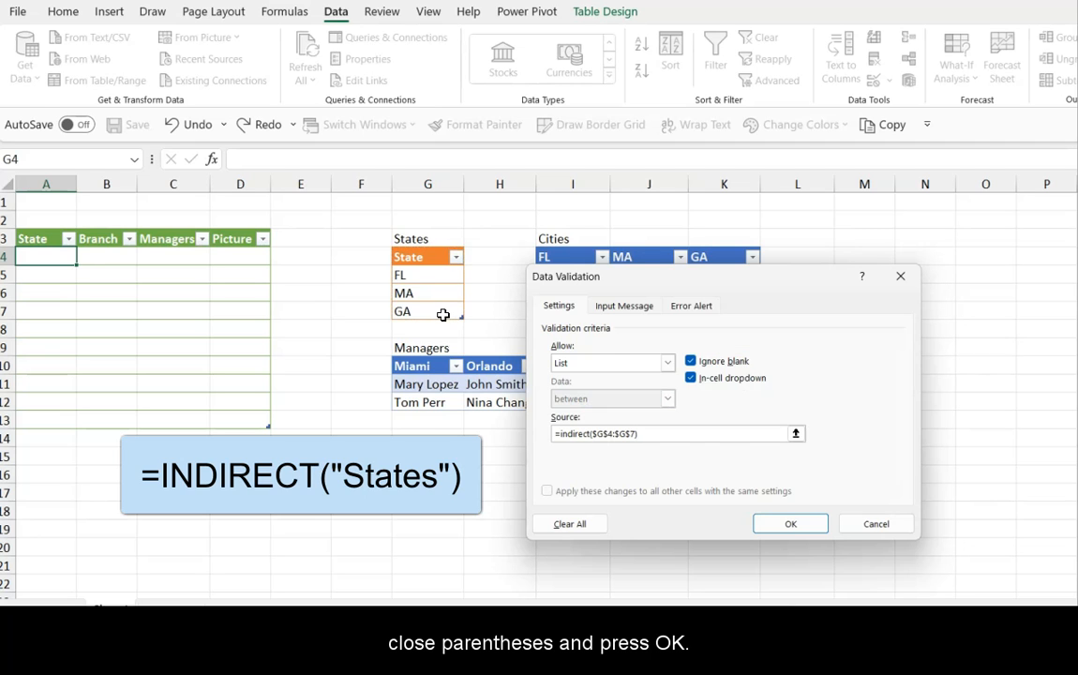
left_click(772, 521)
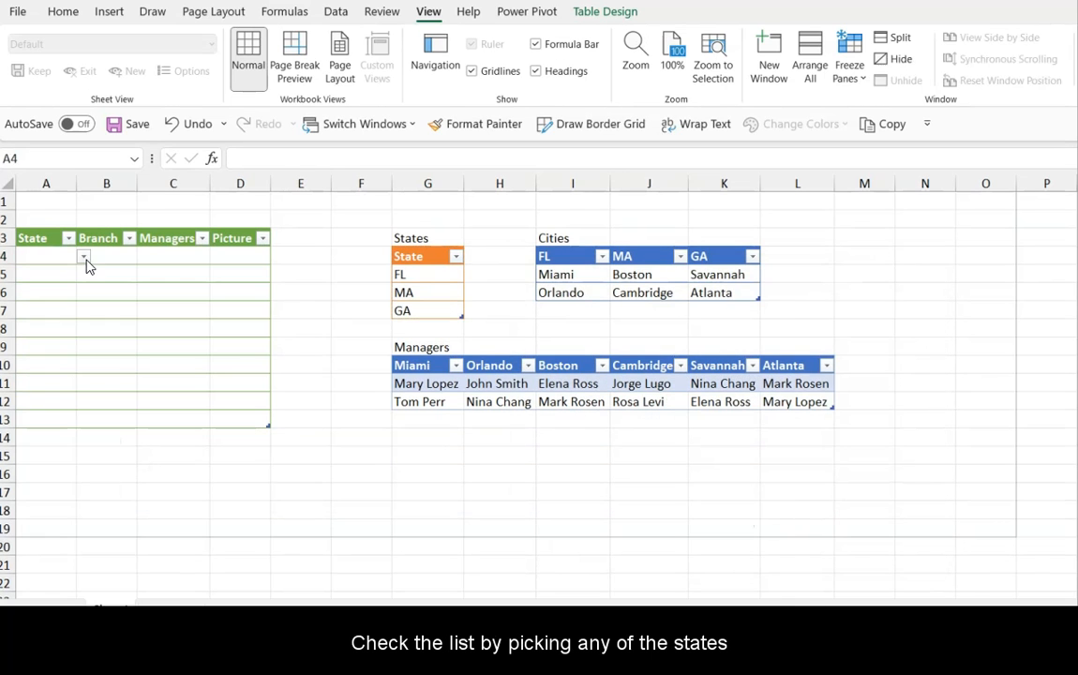
left_click(84, 258)
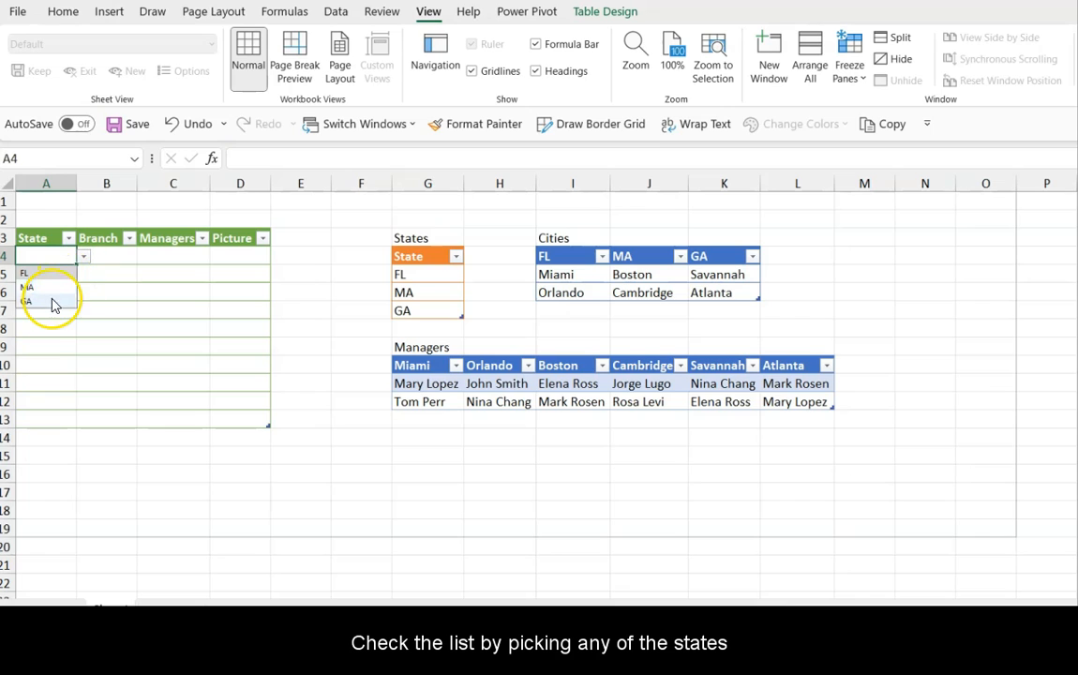
left_click(53, 302)
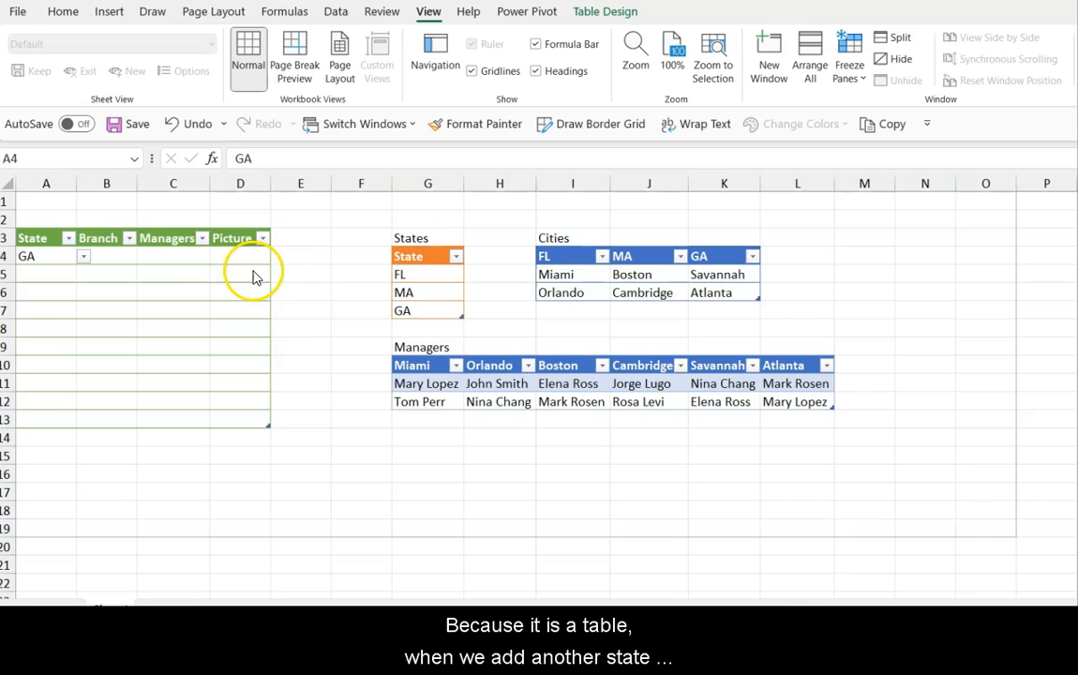
- Add UT as a new state in G8 of the States table and check A4's dropdown list
left_click(423, 328)
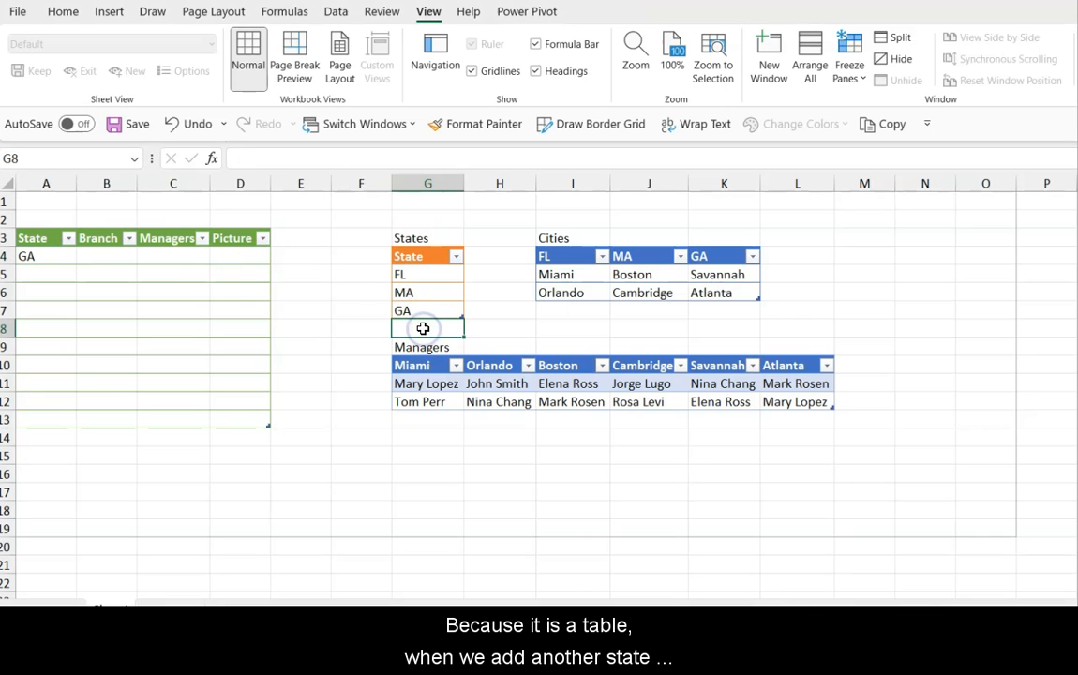
type("UT")
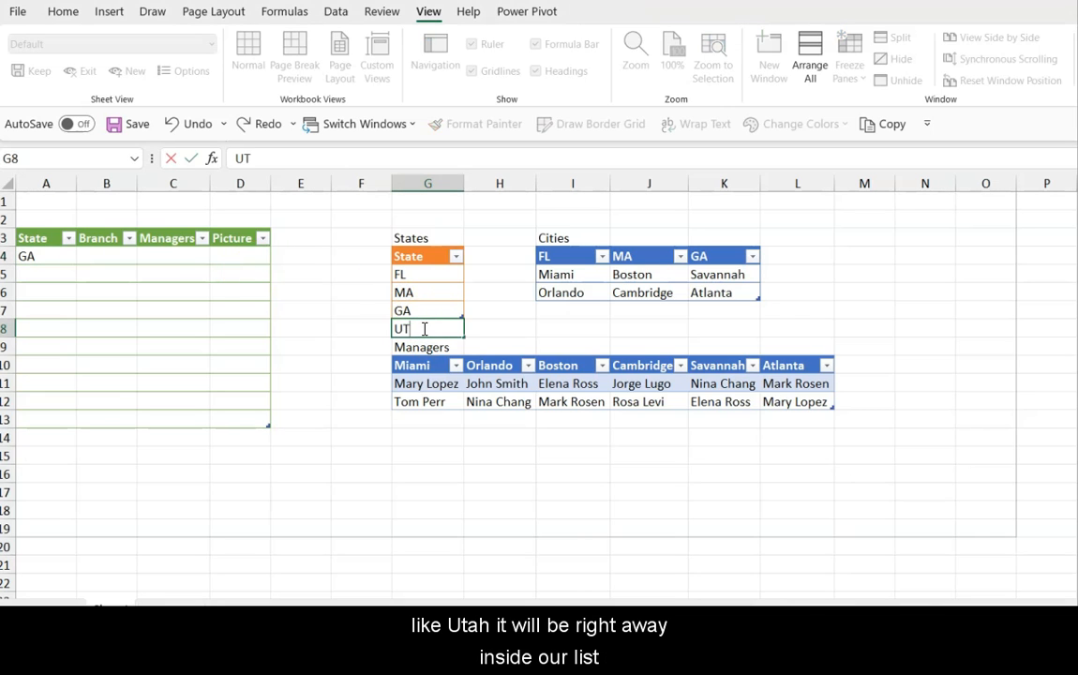
key("Return")
left_click(31, 246)
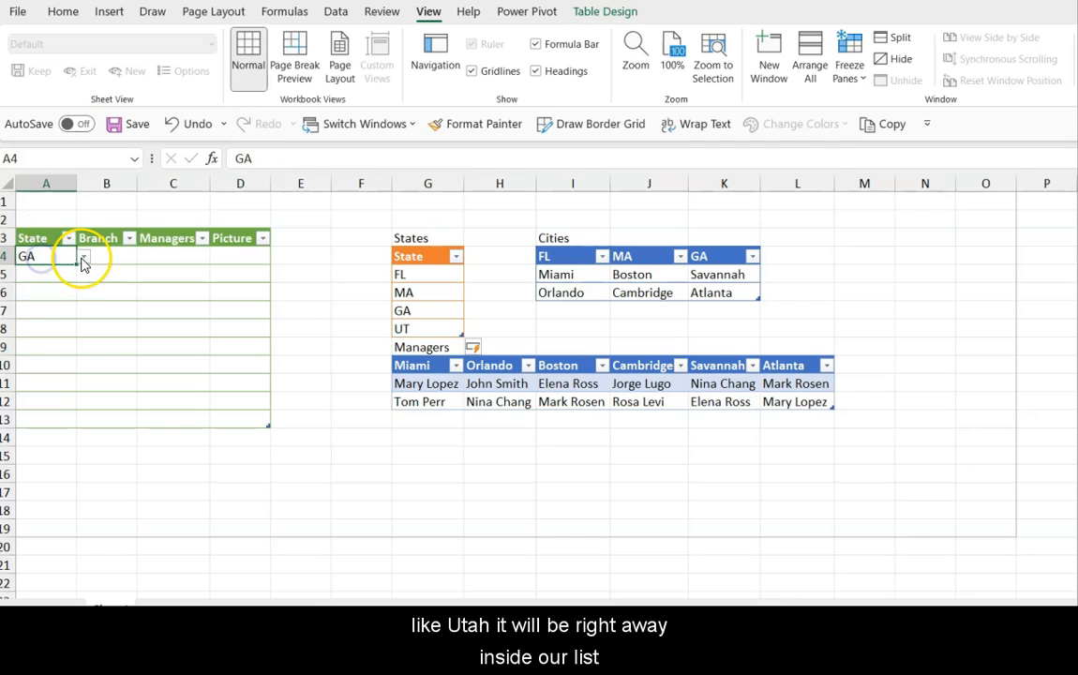
left_click(83, 256)
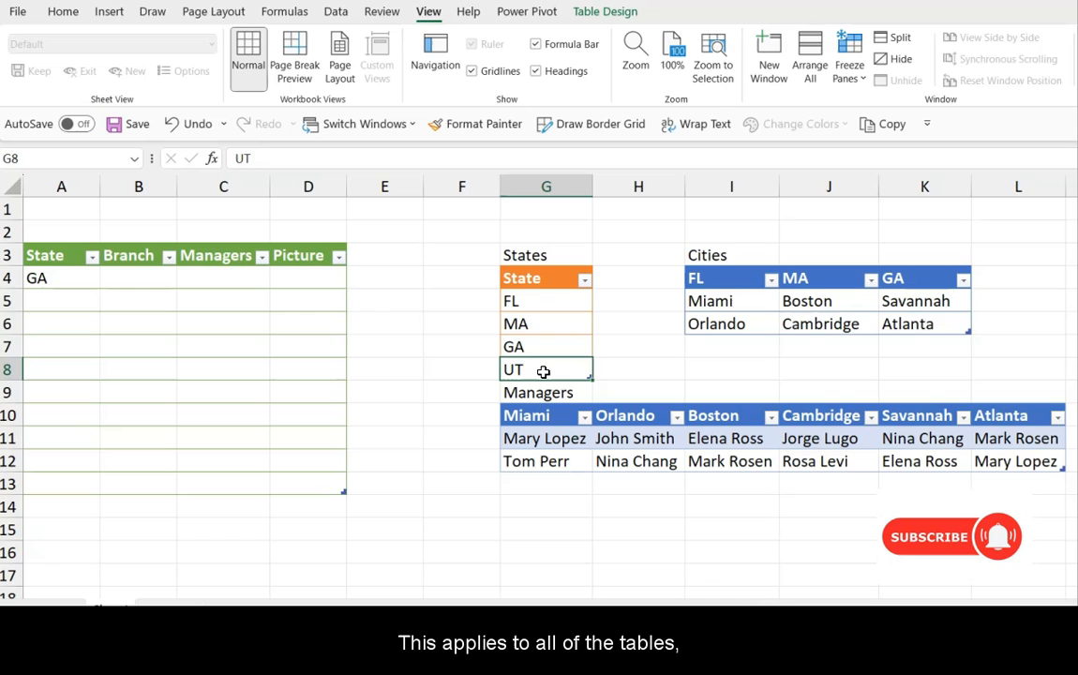
- Remove UT from the States table and shrink the table back so it ends at row 7
left_click(619, 368)
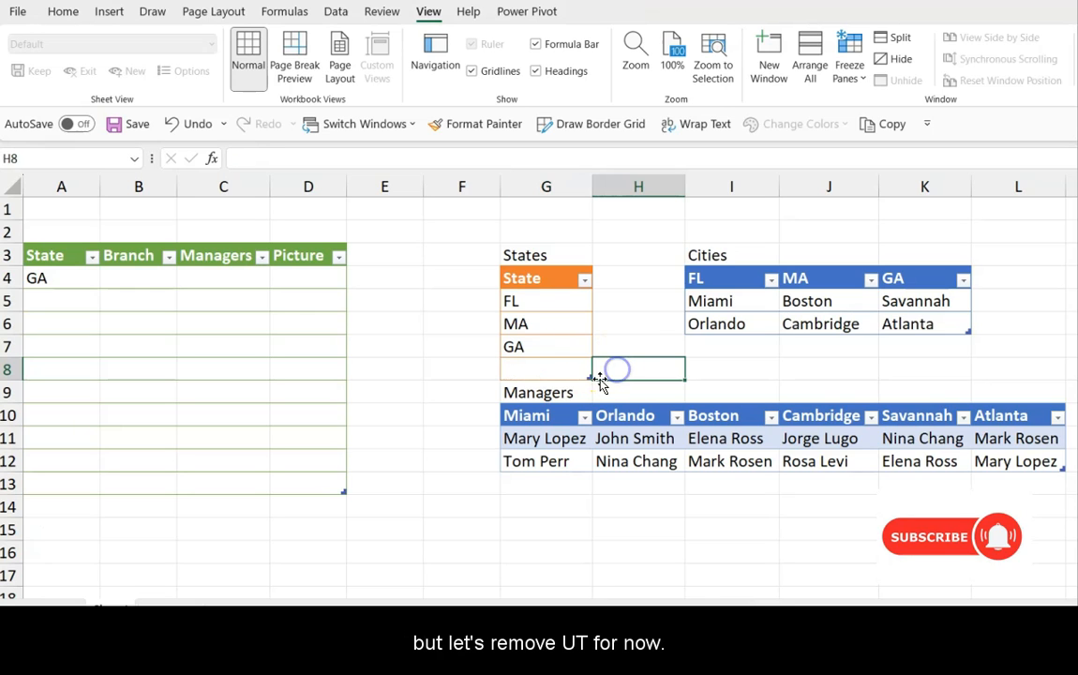
left_click_drag(590, 365, 590, 354)
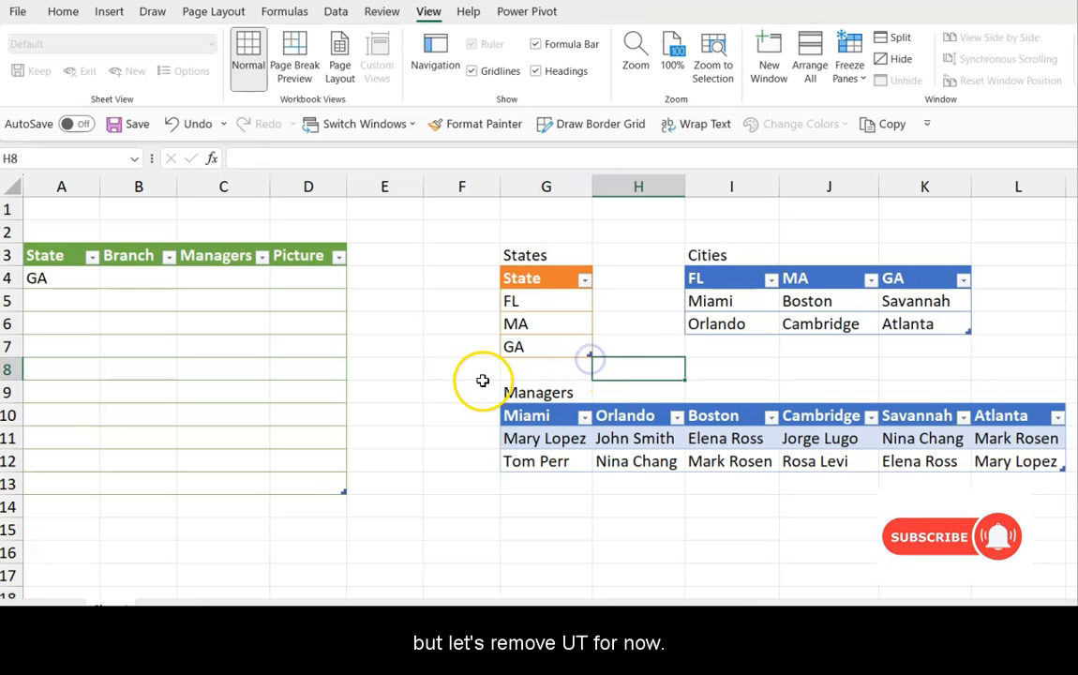
left_click(484, 381)
- Start a data validation rule for Branch cell B4 that allows a List, keeping Ignore blank and In-cell dropdown enabled
left_click(335, 11)
left_click(105, 292)
left_click(132, 284)
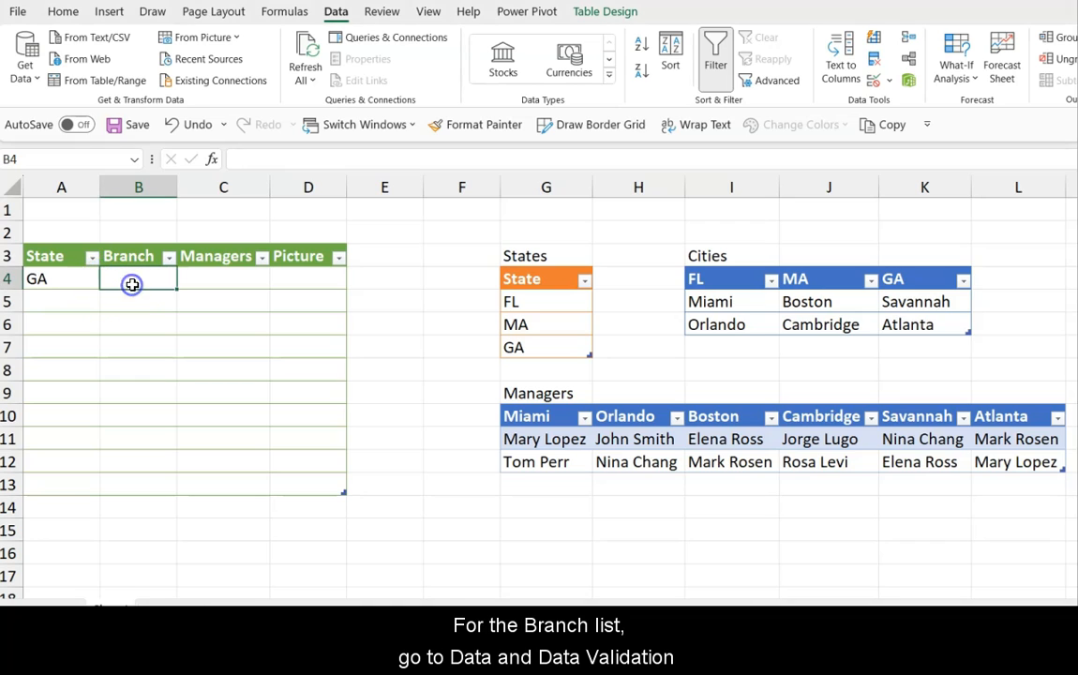
left_click(889, 80)
left_click(924, 98)
left_click(795, 275)
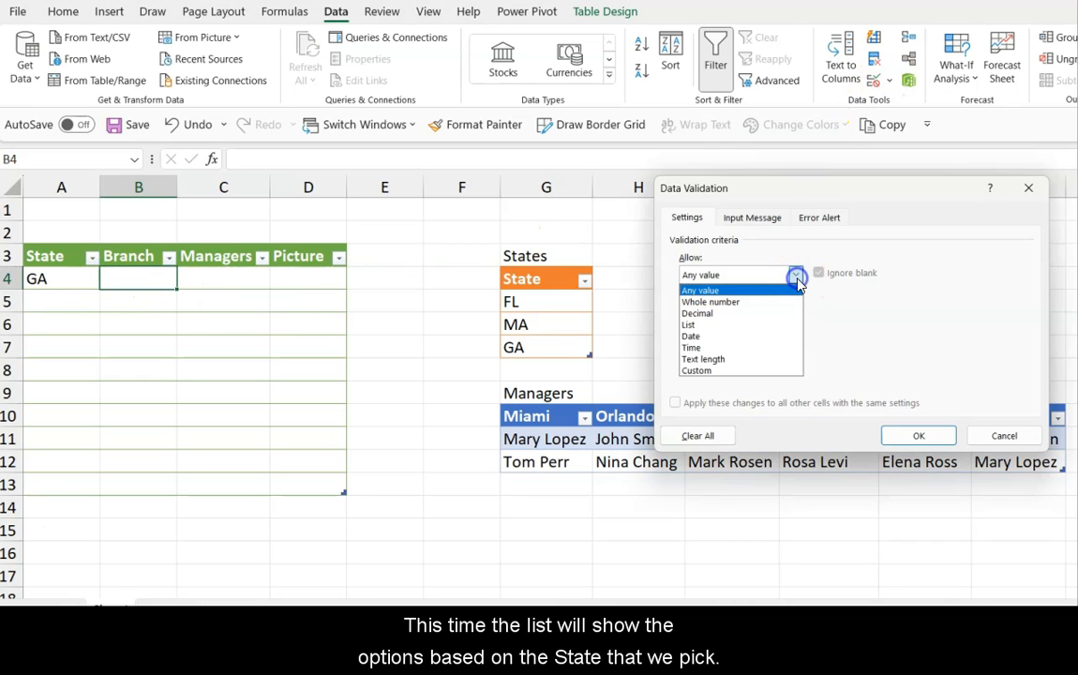
left_click(759, 326)
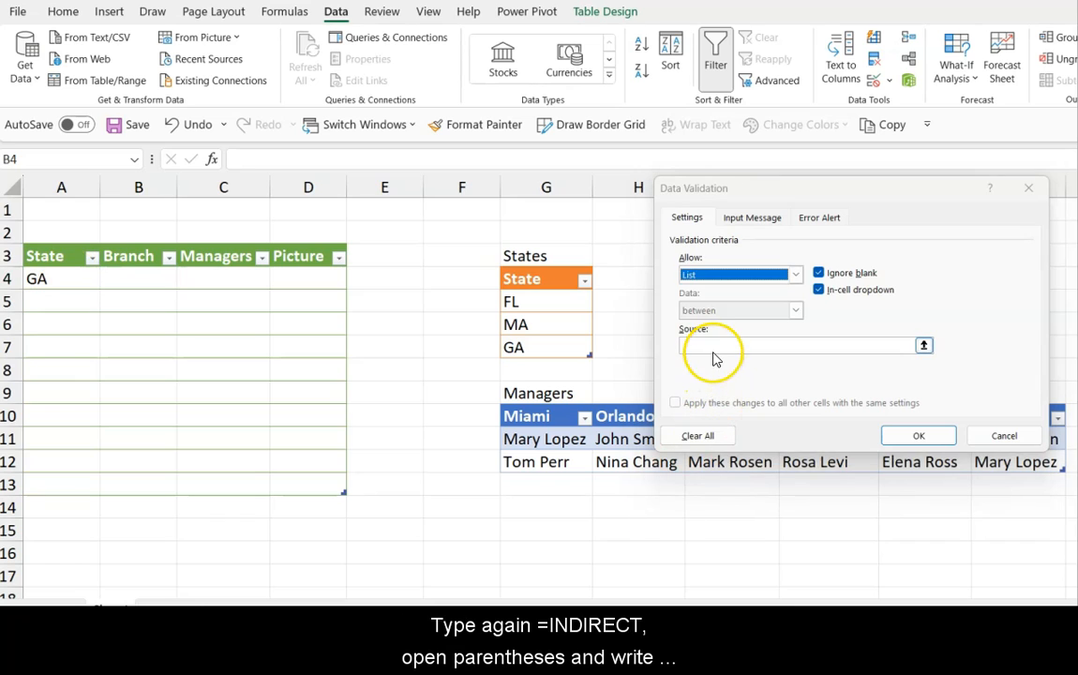
- Set B4's validation list source to =INDIRECT("Cities["&$A$4&"]")
left_click(714, 349)
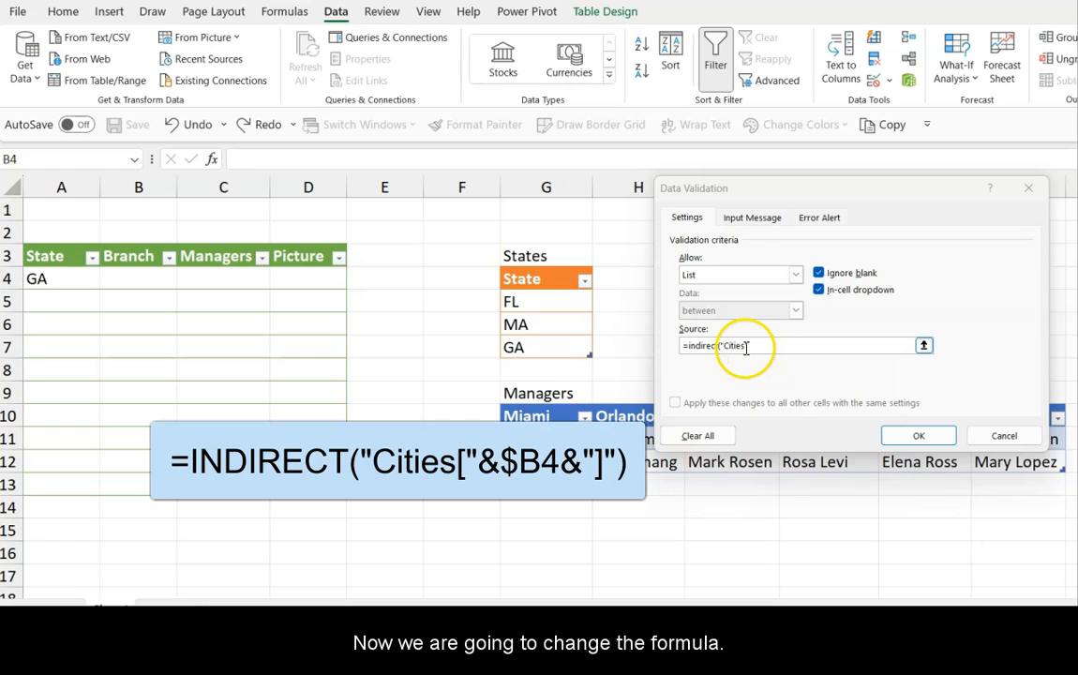
left_click(745, 347)
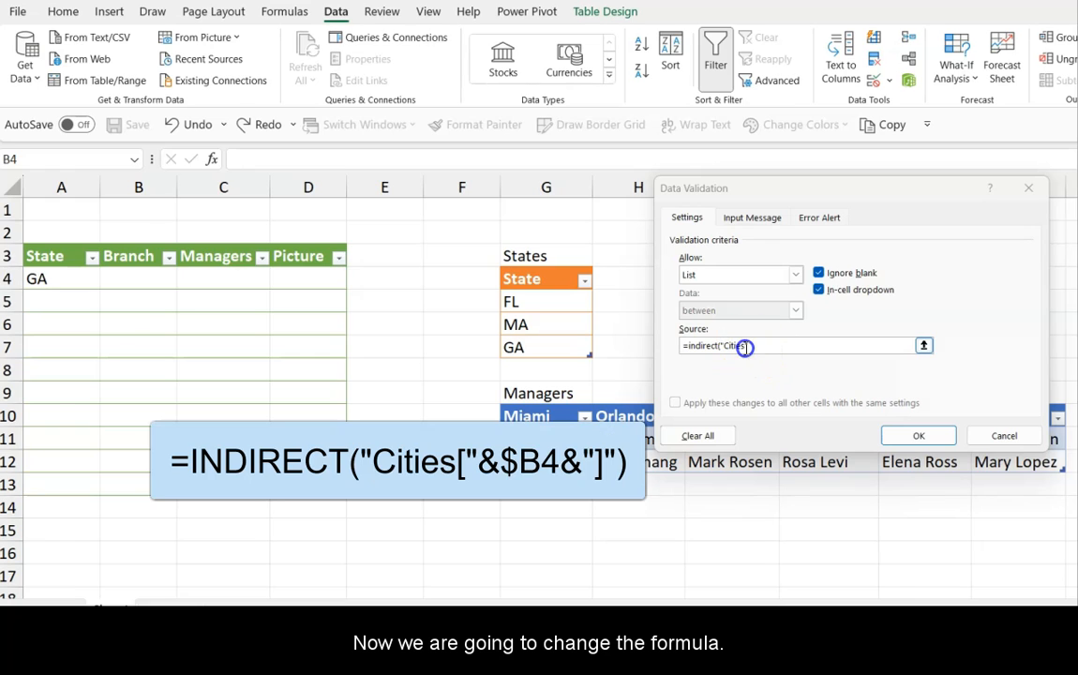
type("[")
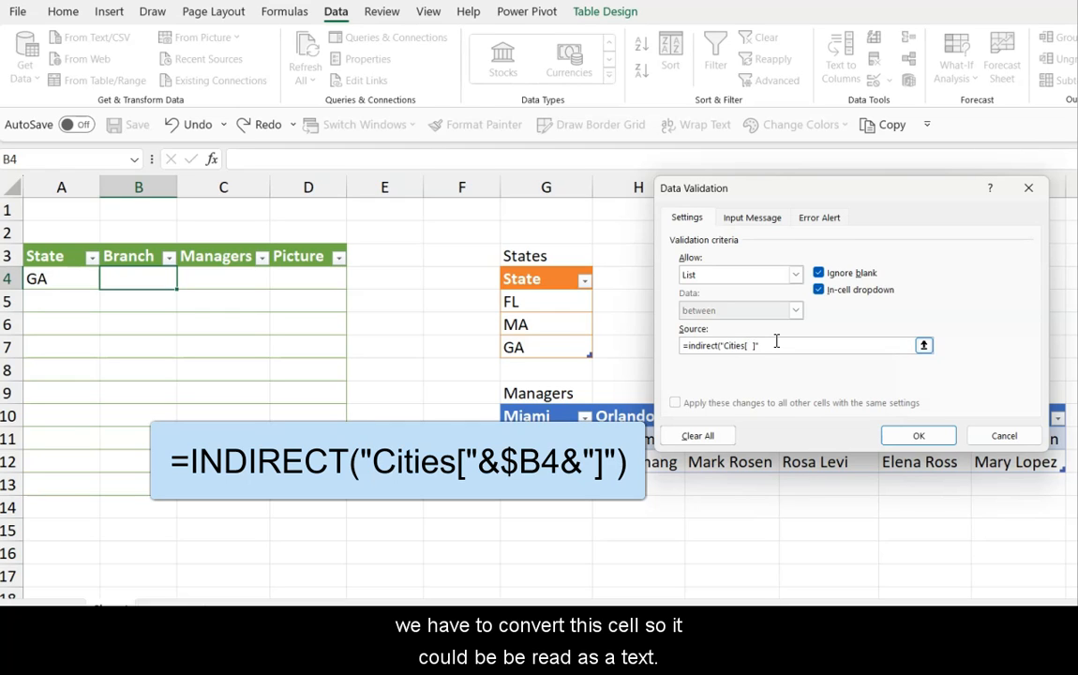
left_click(753, 343)
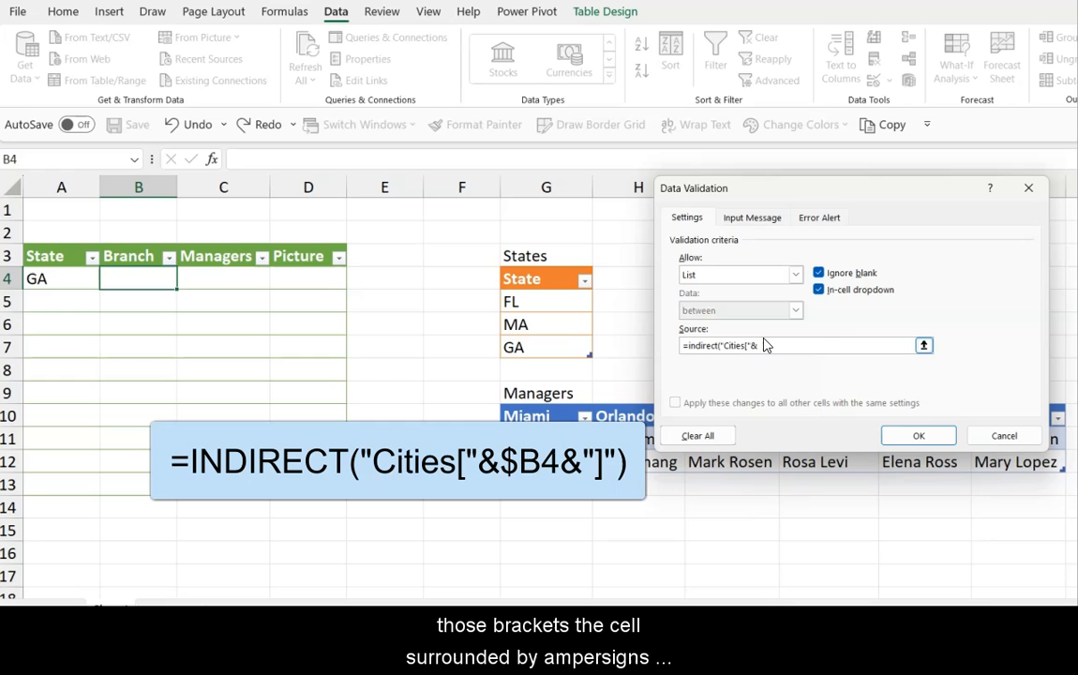
left_click(58, 279)
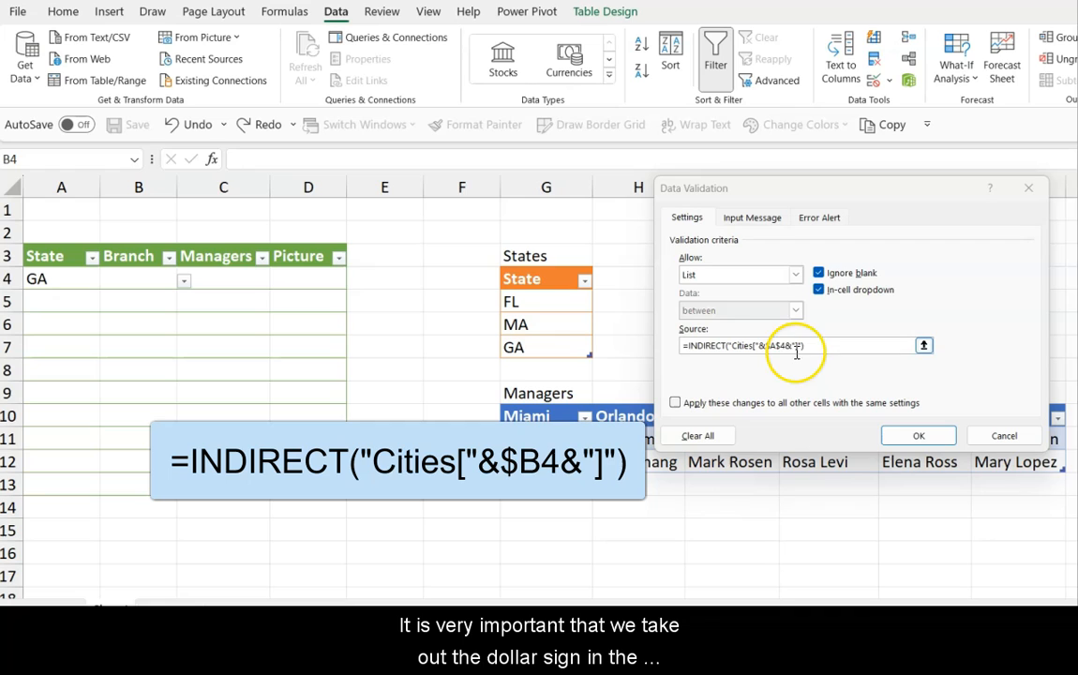
- Make the row relative in the source's cell reference ($A4), apply the rule, and choose Atlanta from B4's dropdown
left_click(783, 347)
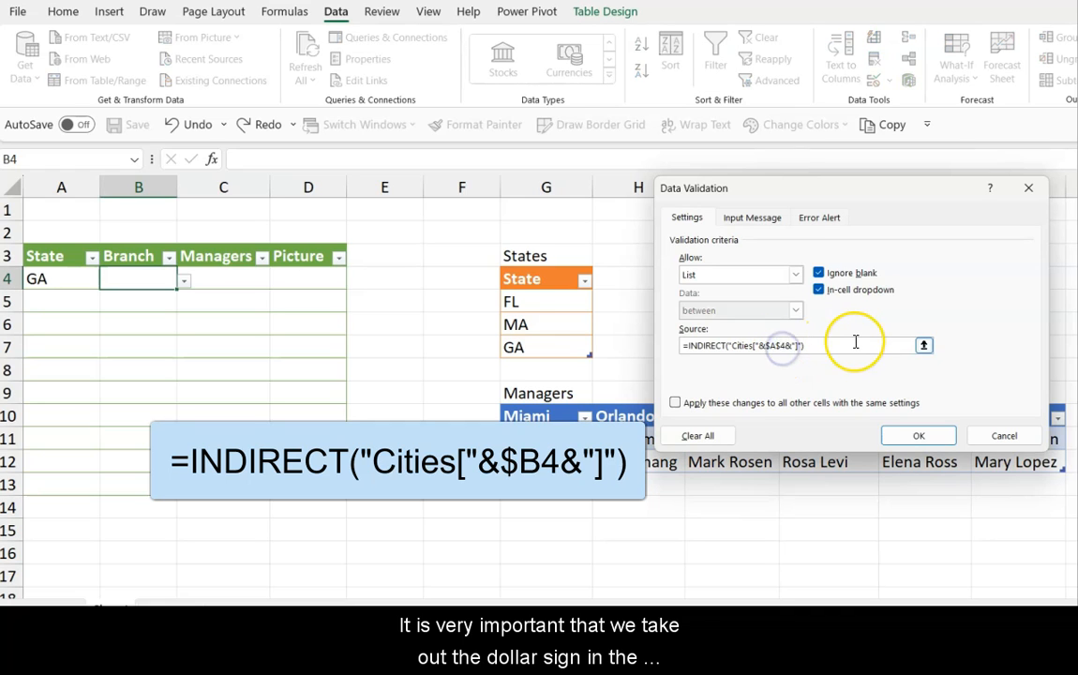
left_click(842, 349)
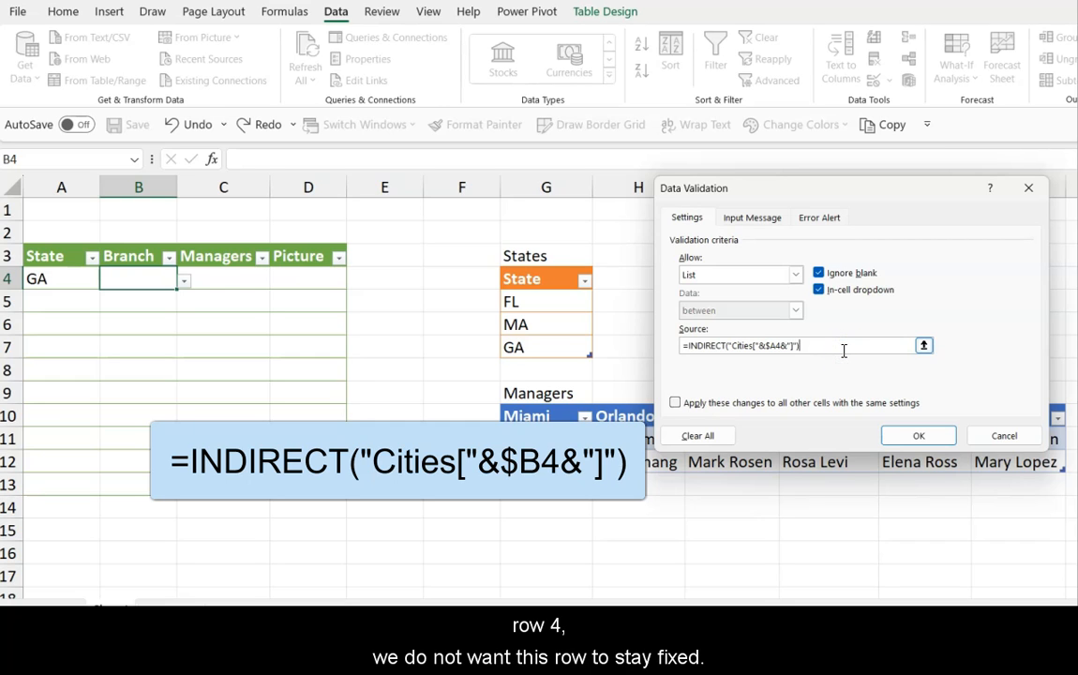
left_click(899, 435)
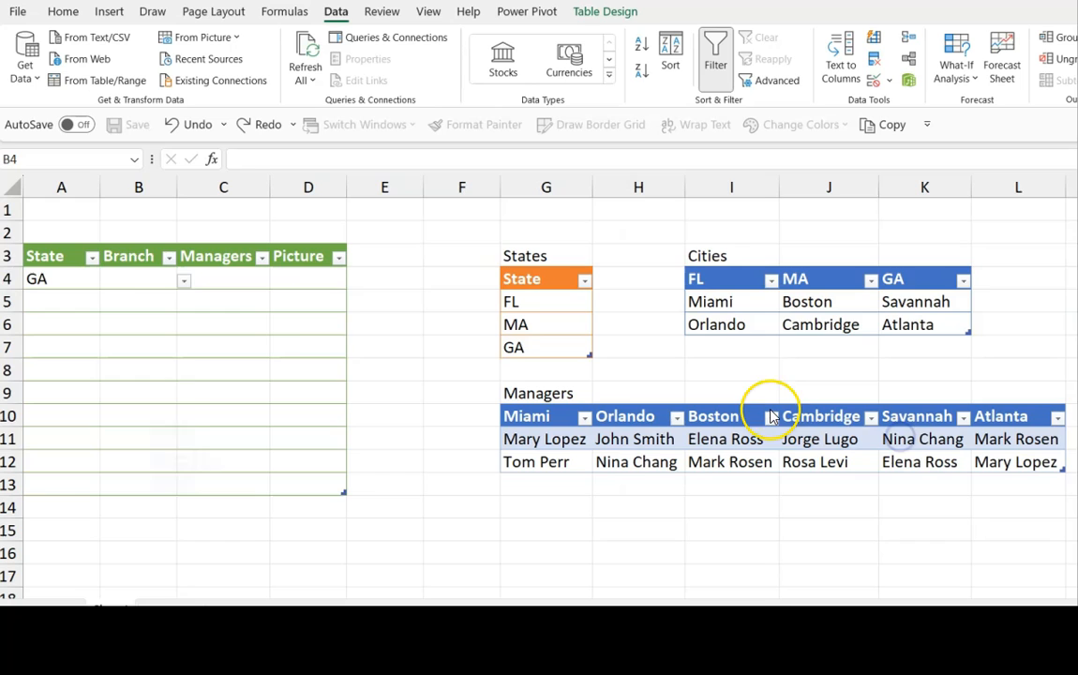
left_click(186, 281)
left_click(155, 310)
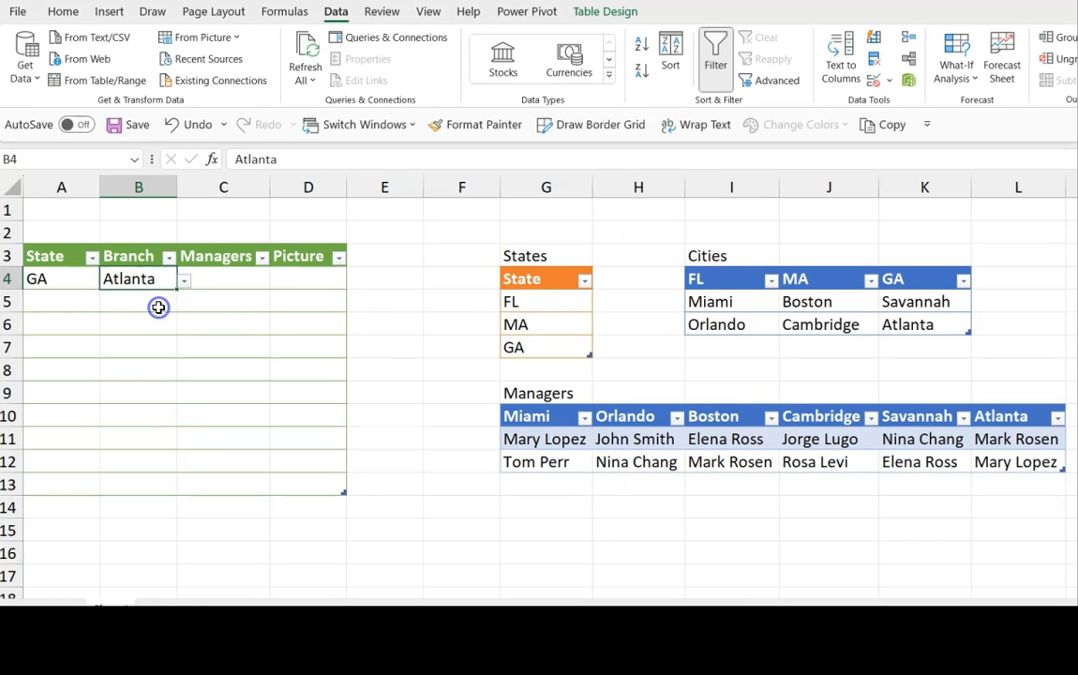
- Start a List validation rule for Managers cell C4 and paste =INDIRECT("Cities["&$A4&"]") as its source
left_click(240, 279)
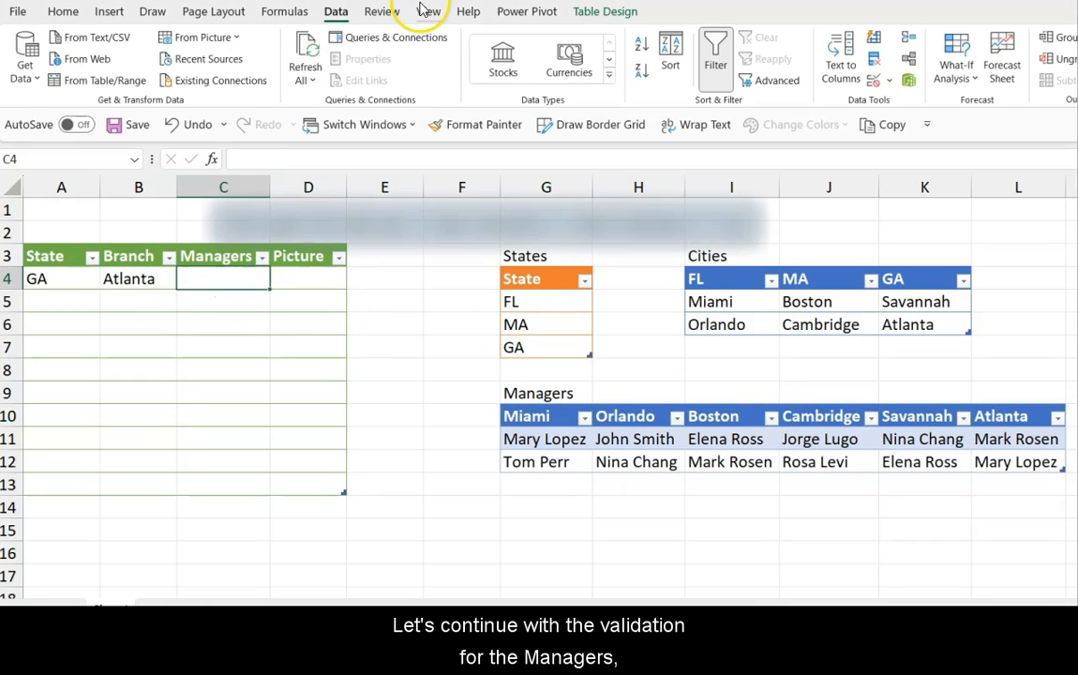
left_click(874, 83)
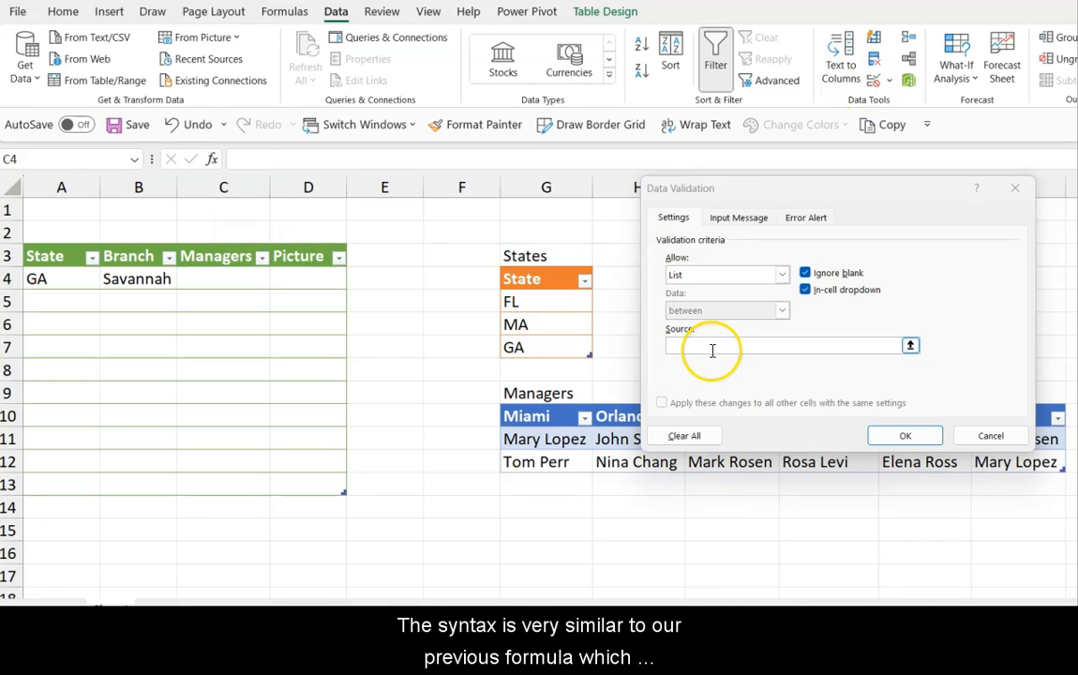
left_click(713, 349)
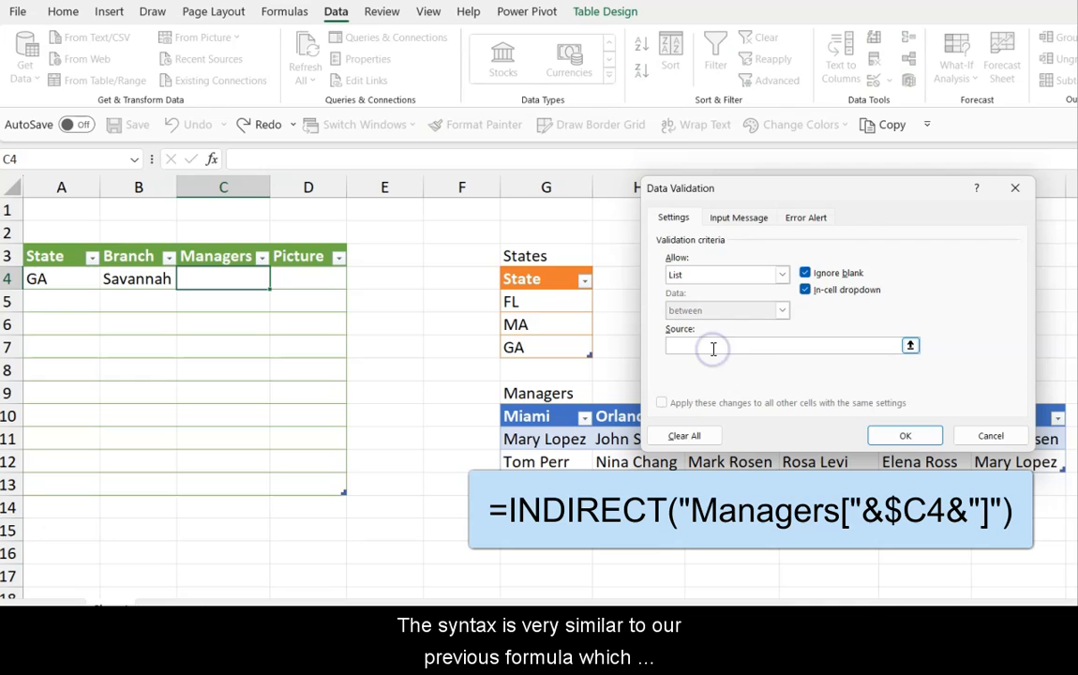
key("ctrl+v")
- Change the source's table name to Managers, point its cell reference to the row's Branch cell, and apply the rule
left_click(739, 346)
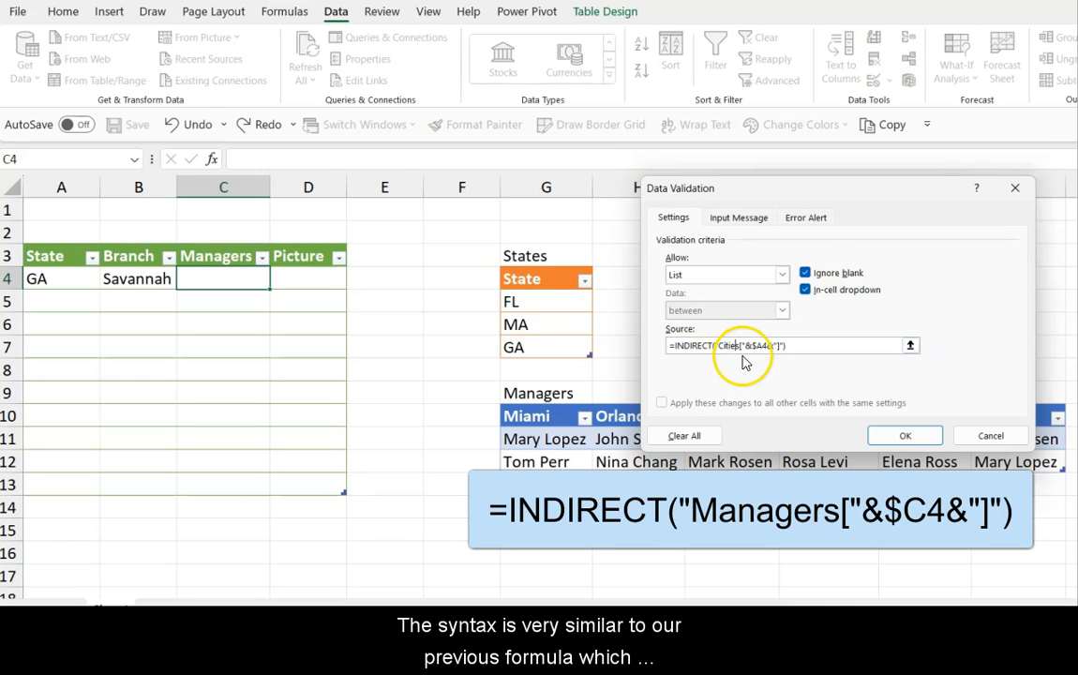
left_click(738, 347)
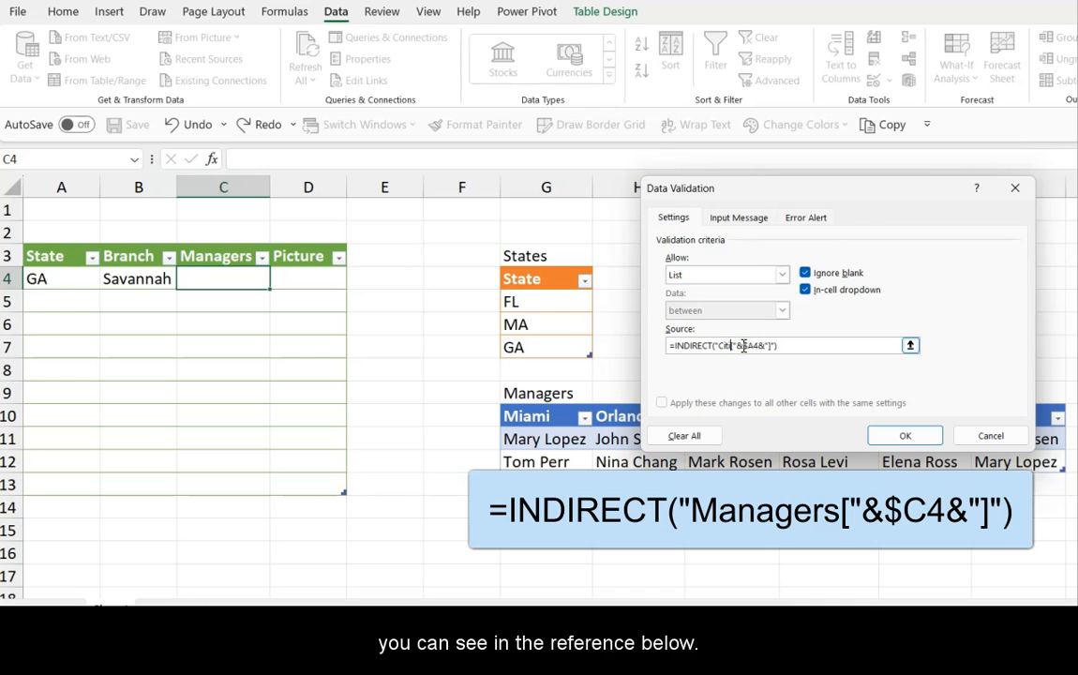
type("Managers")
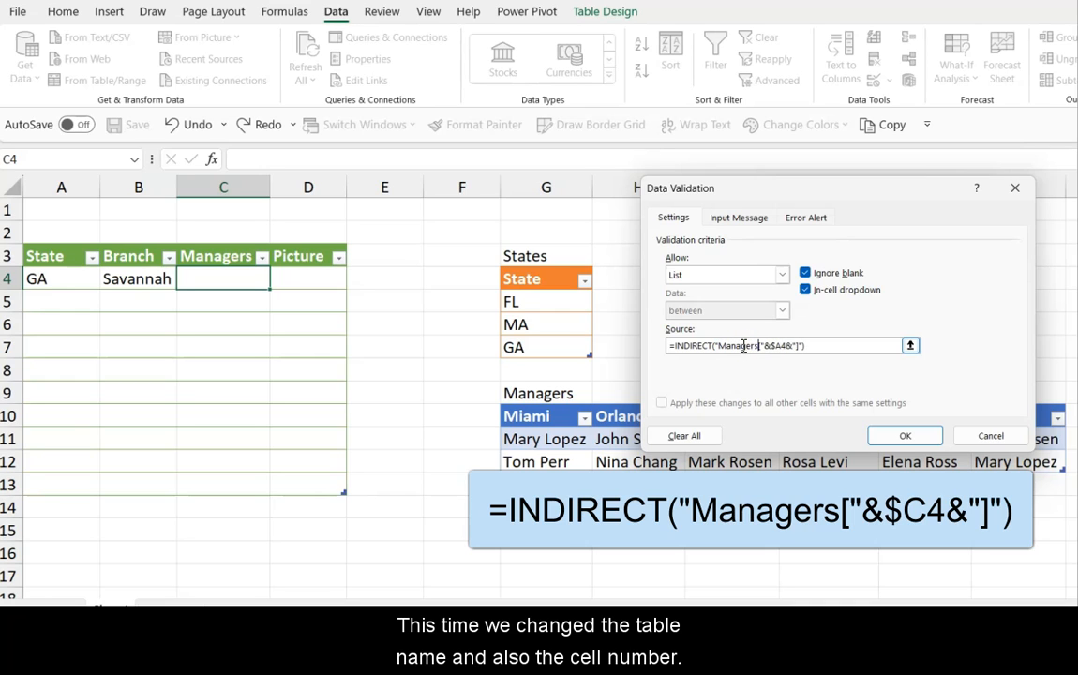
left_click(780, 345)
left_click(900, 437)
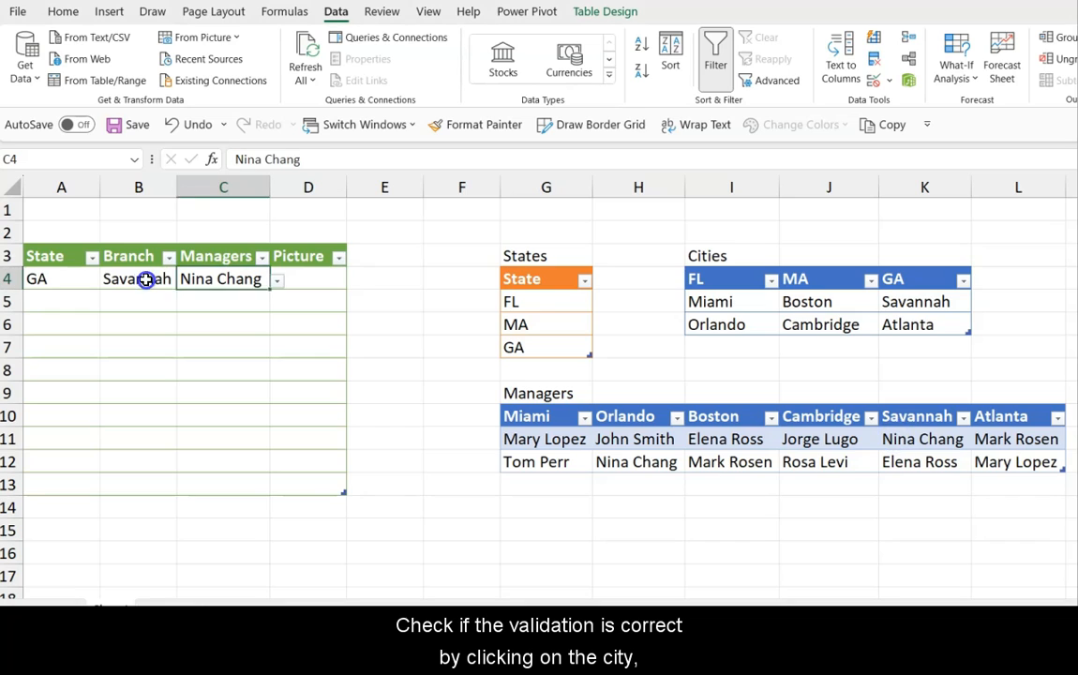
- Change the branch in B4 to Atlanta to test the dependent managers list
left_click(145, 280)
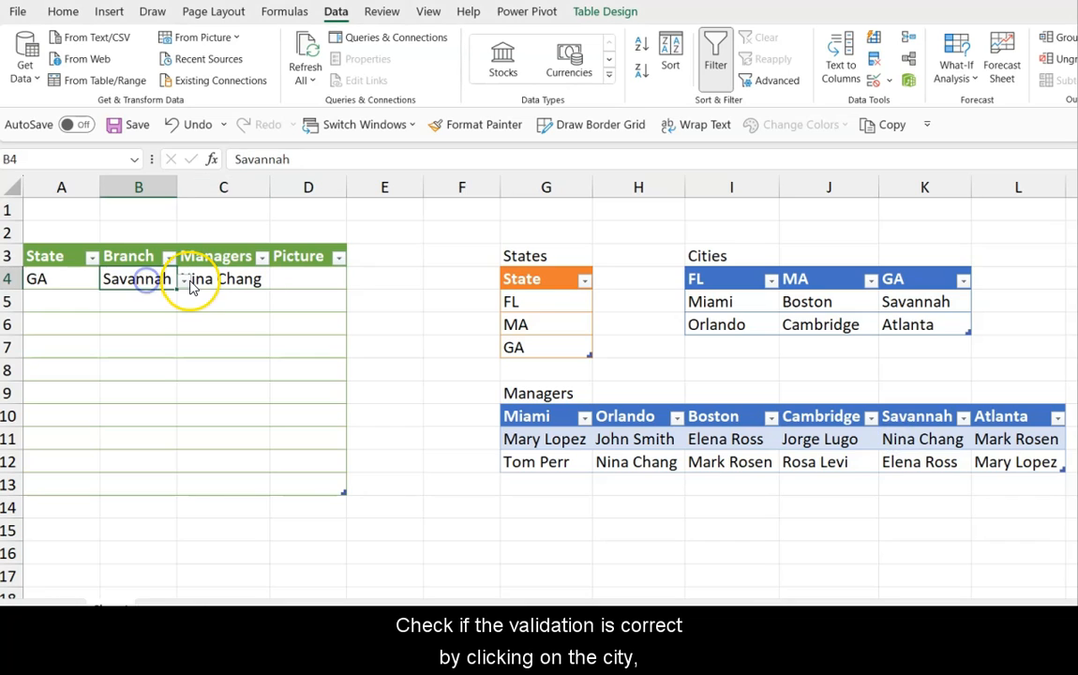
left_click(185, 280)
left_click(157, 309)
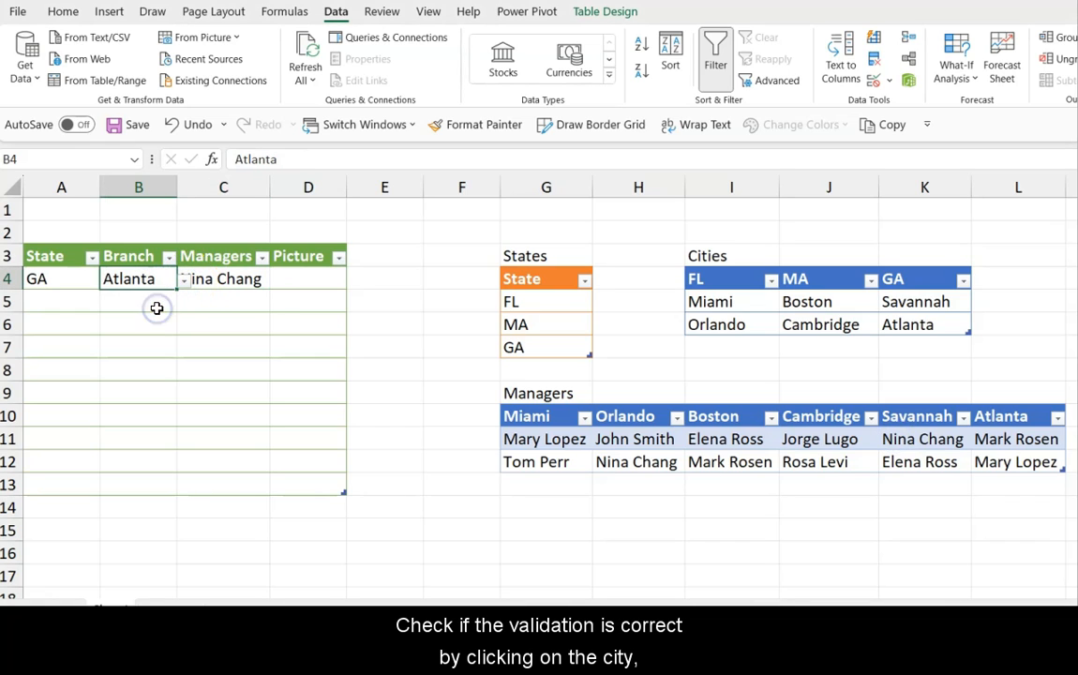
- Choose the first manager offered in C4 and compare the dropdown with the Managers table's Atlanta column
left_click(248, 279)
left_click(277, 281)
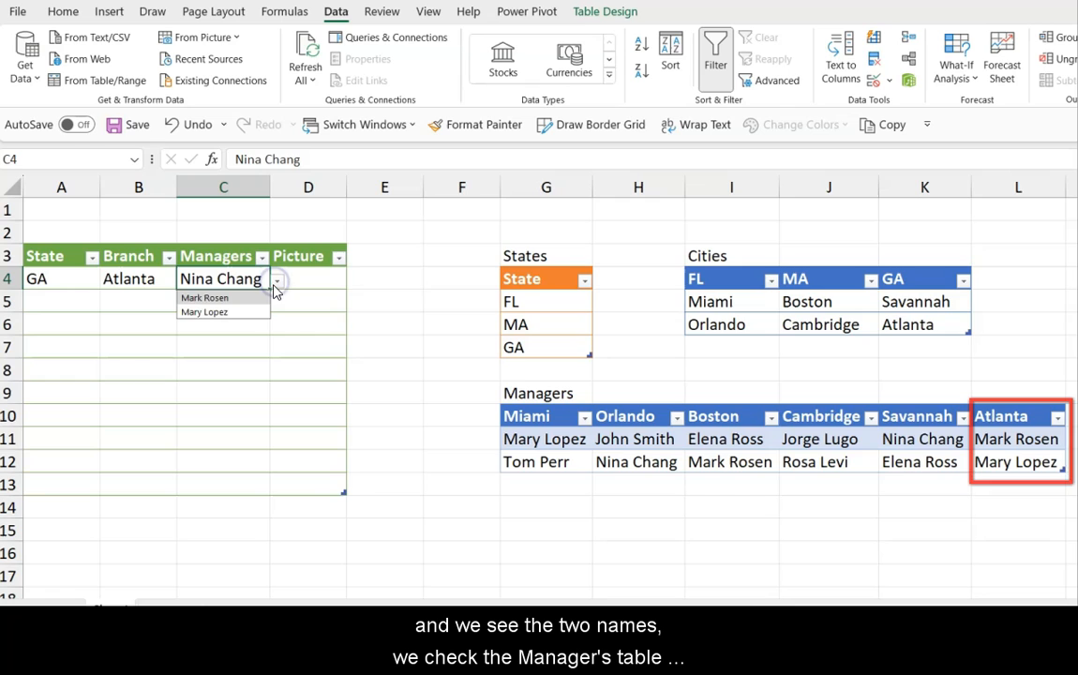
left_click(262, 299)
left_click(278, 284)
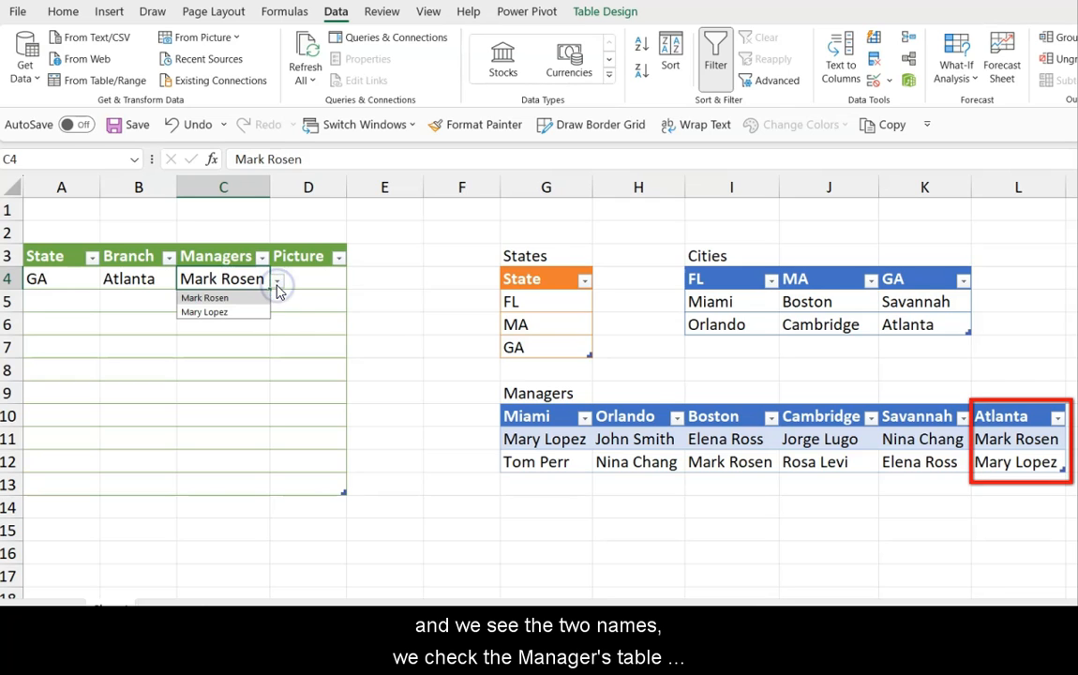
left_click(1008, 415)
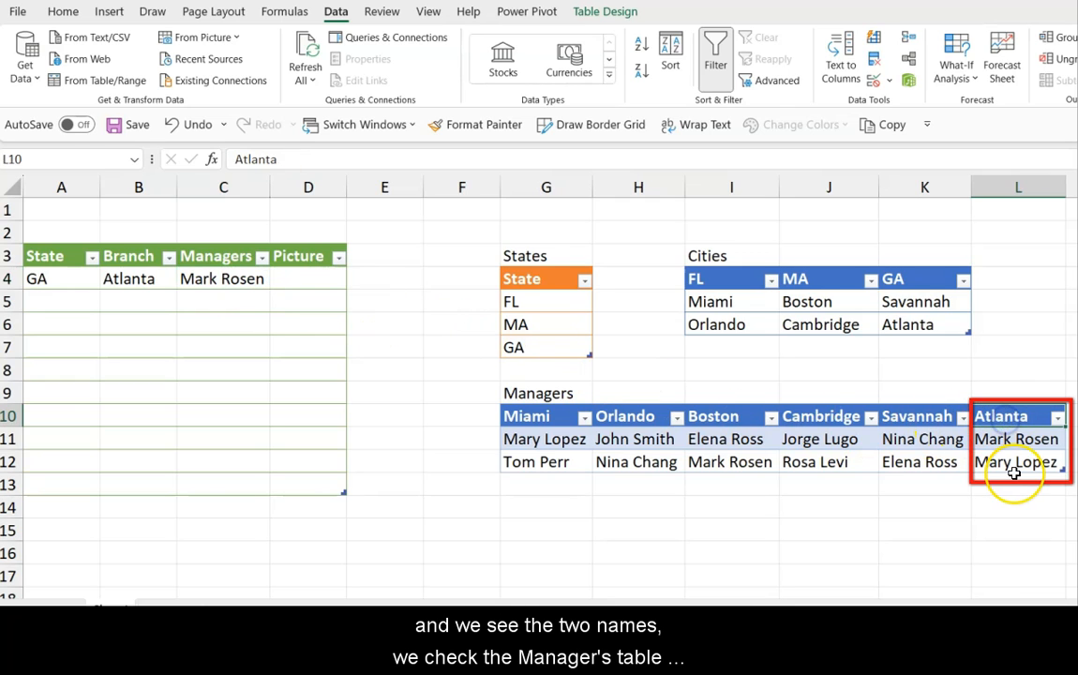
- Start an XLOOKUP formula in Picture cell D4 with the row's Managers cell as the lookup value
left_click(316, 280)
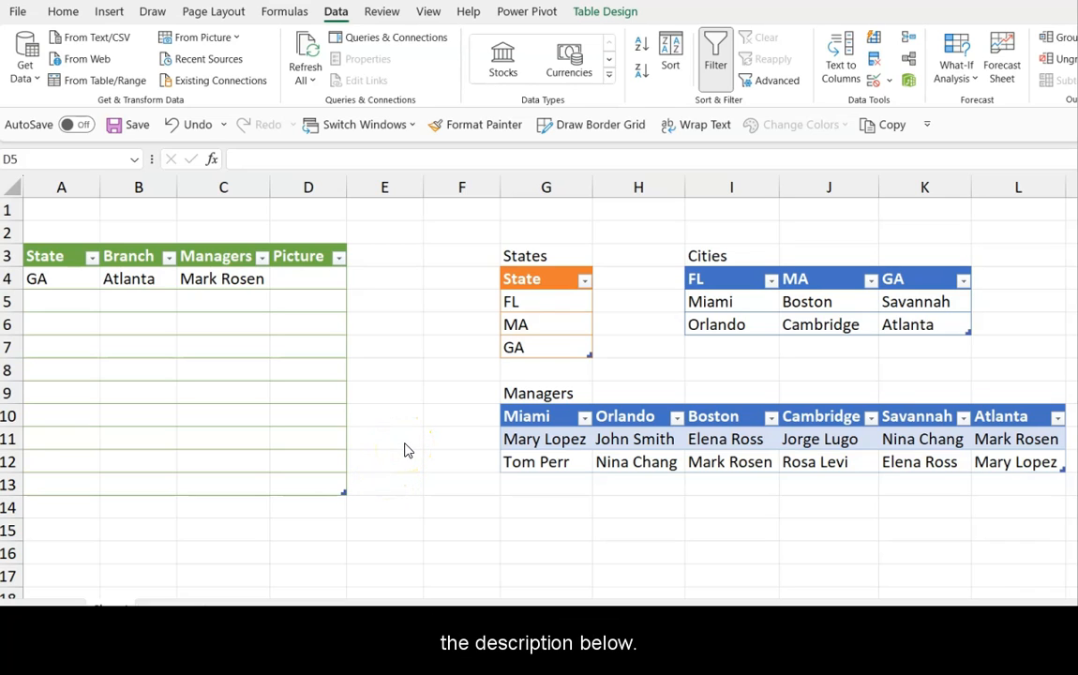
left_click(311, 282)
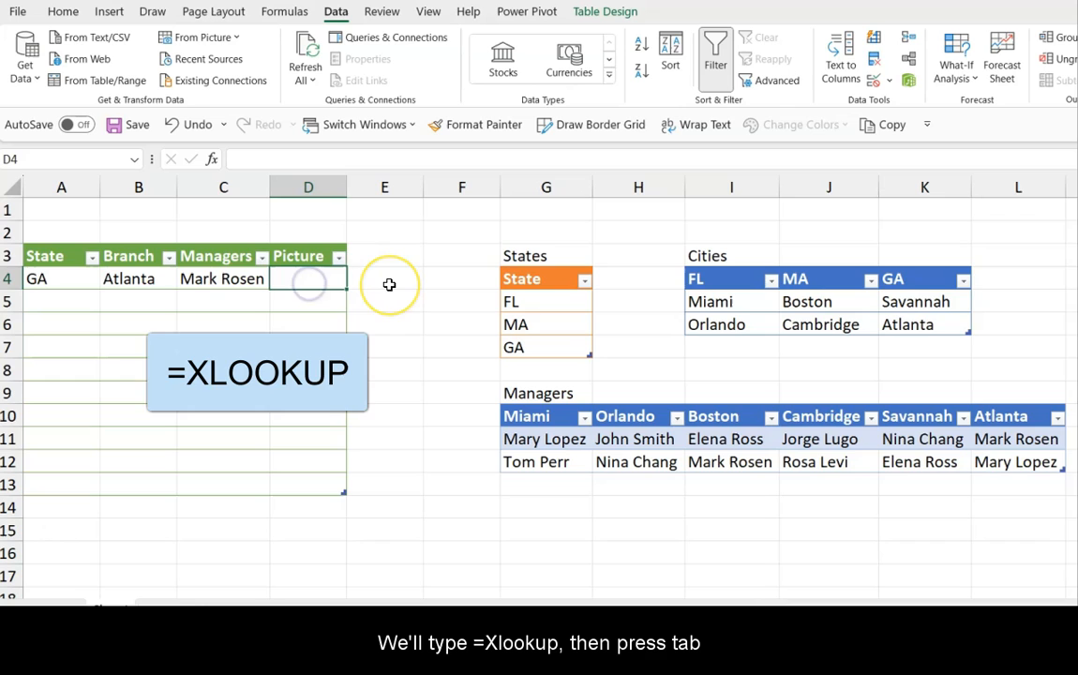
type("=xlo")
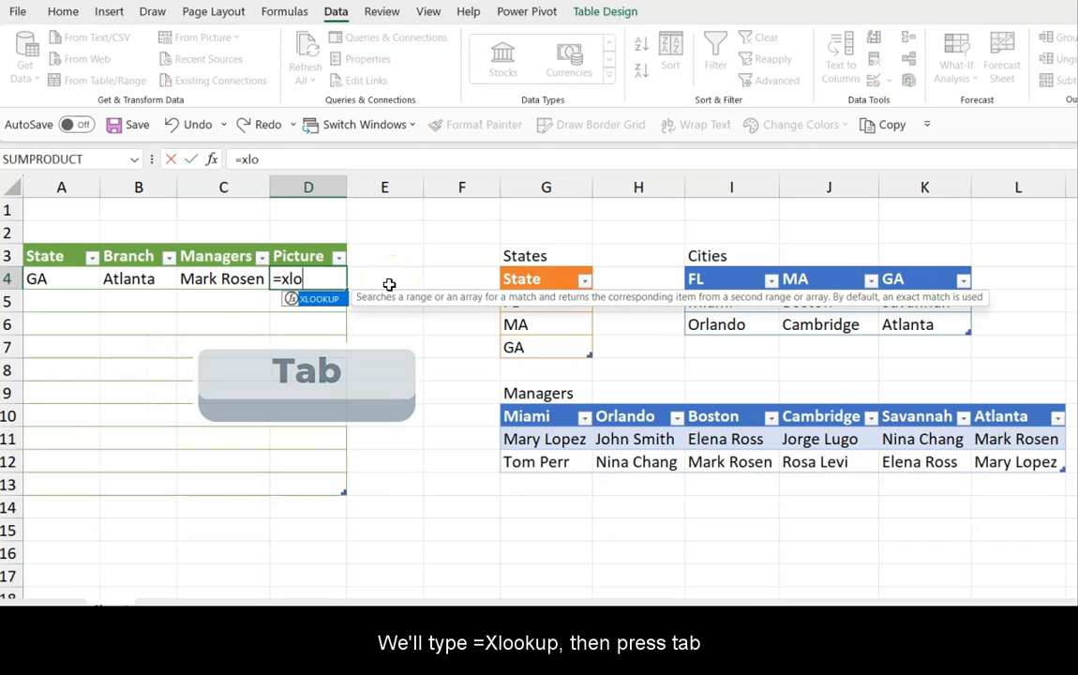
key("Tab")
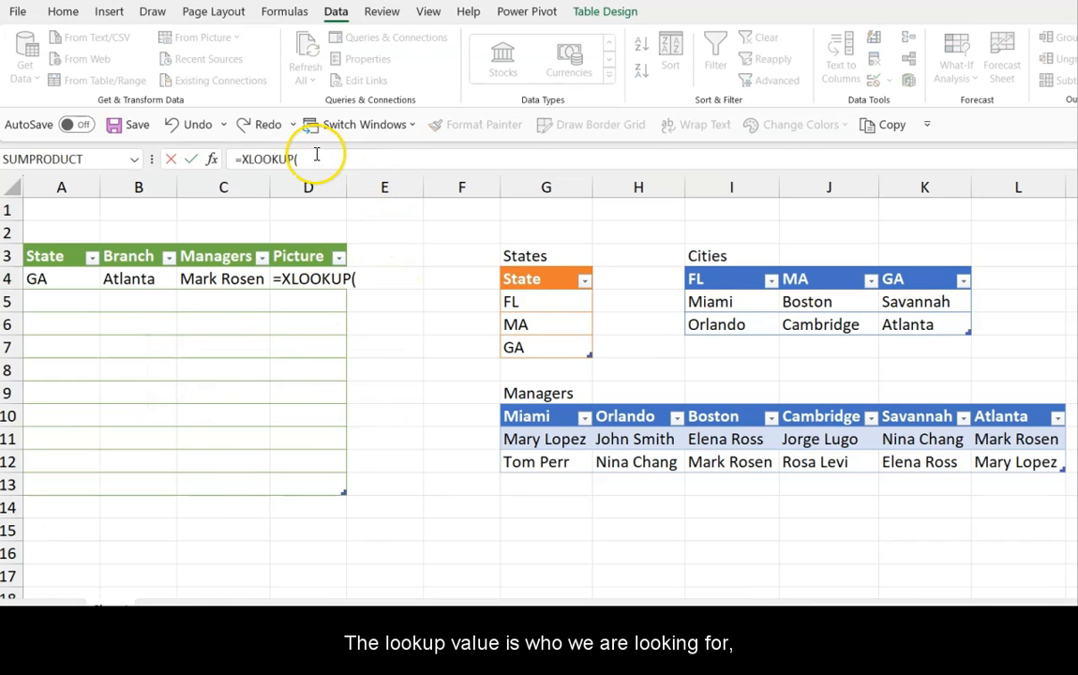
left_click(216, 281)
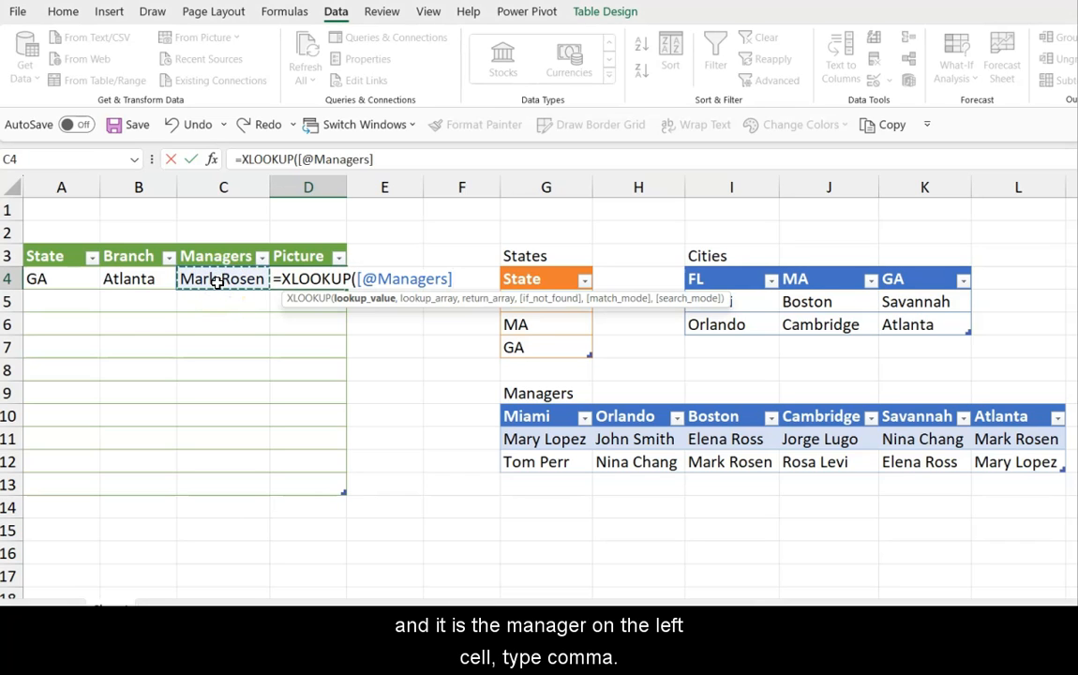
type(",")
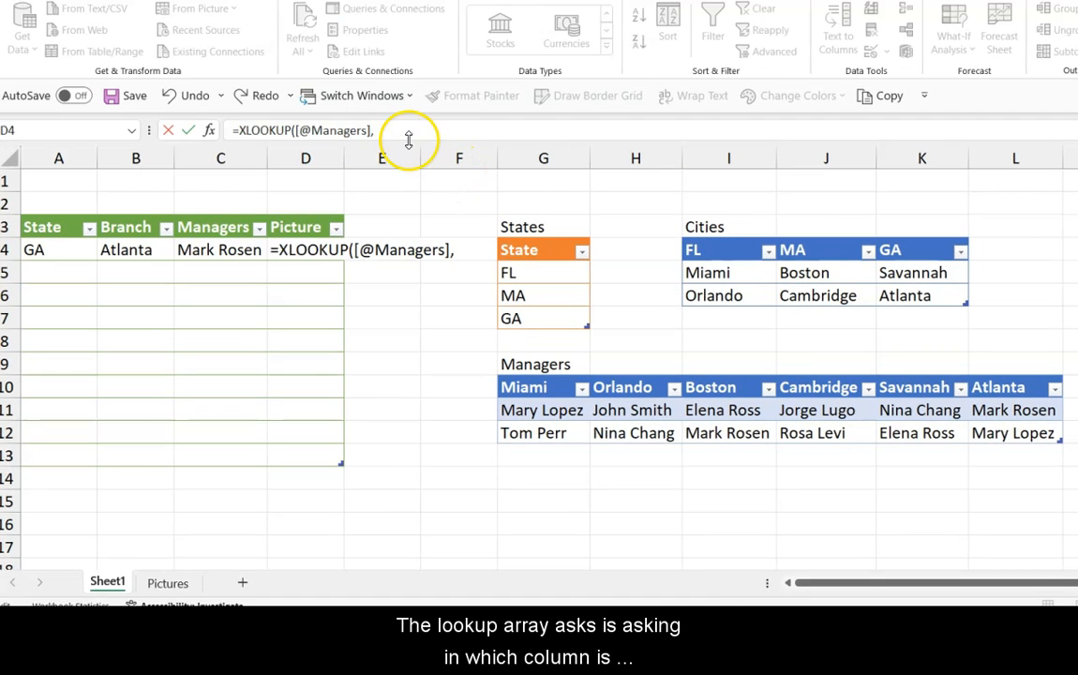
- Set the formula's lookup array to the entire column B of the Pictures sheet
left_click(398, 129)
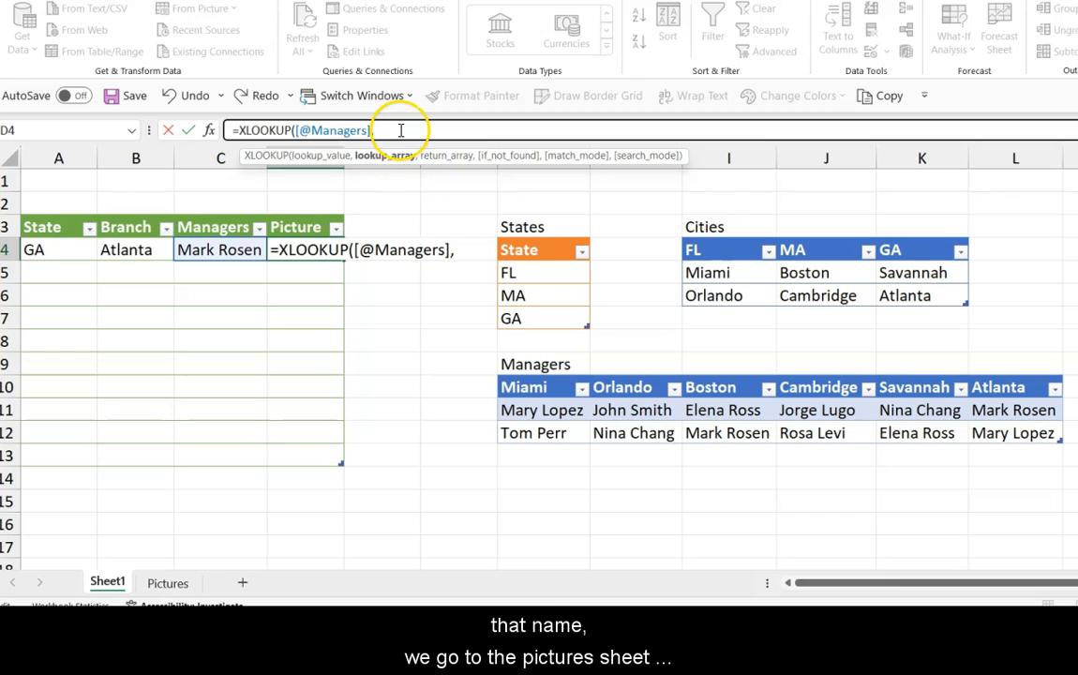
left_click(169, 583)
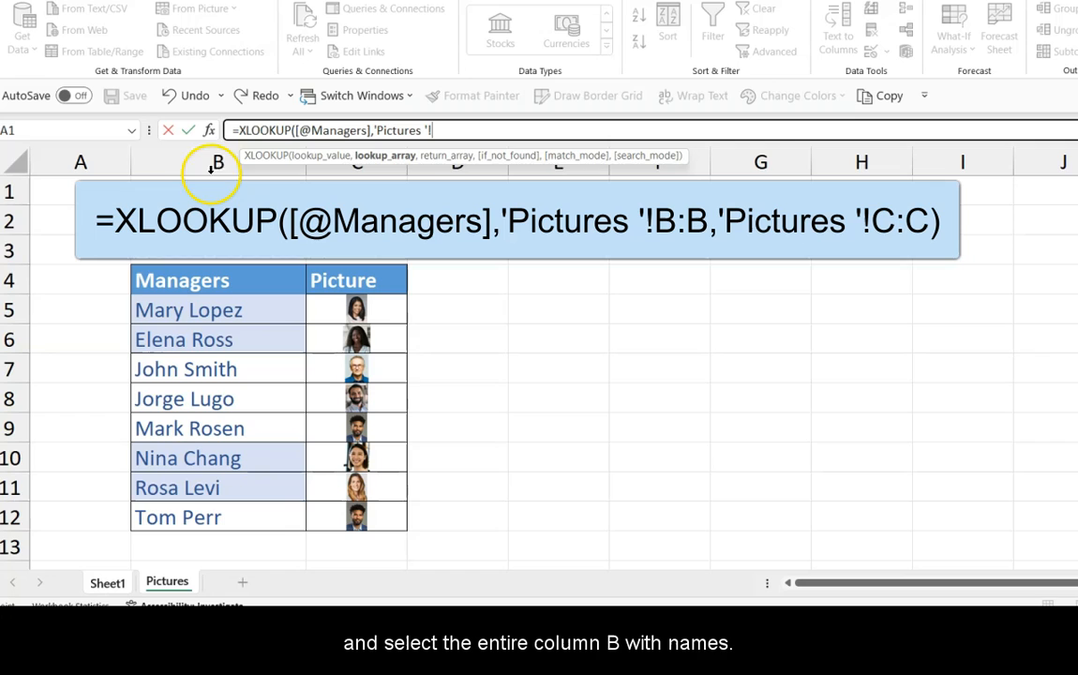
left_click(216, 163)
left_click(217, 162)
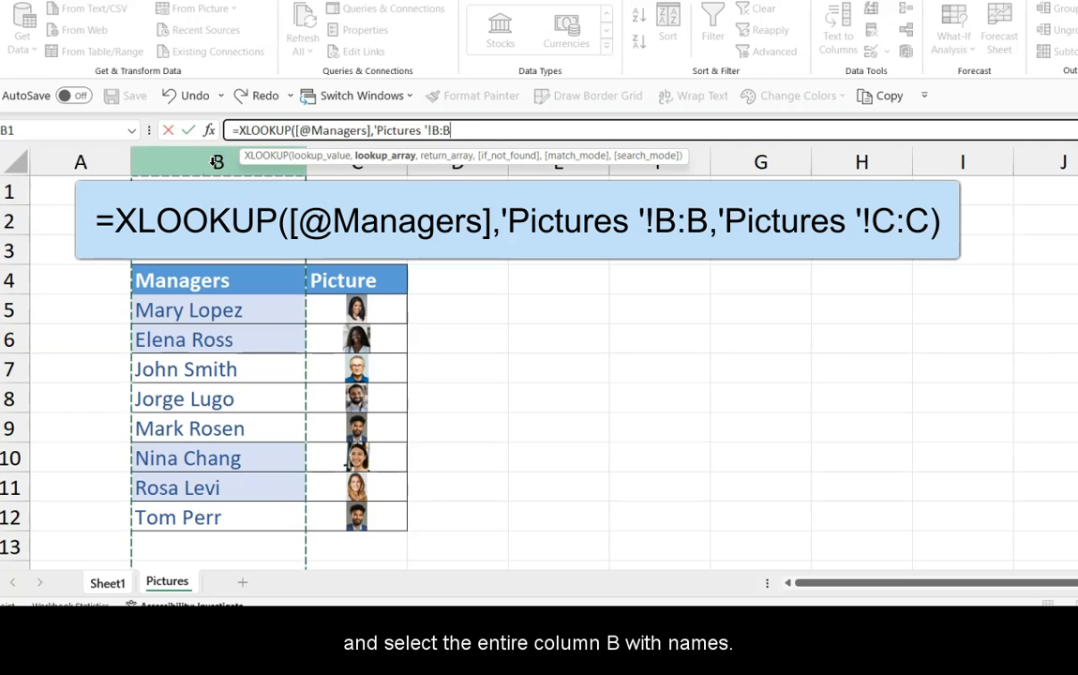
type(",")
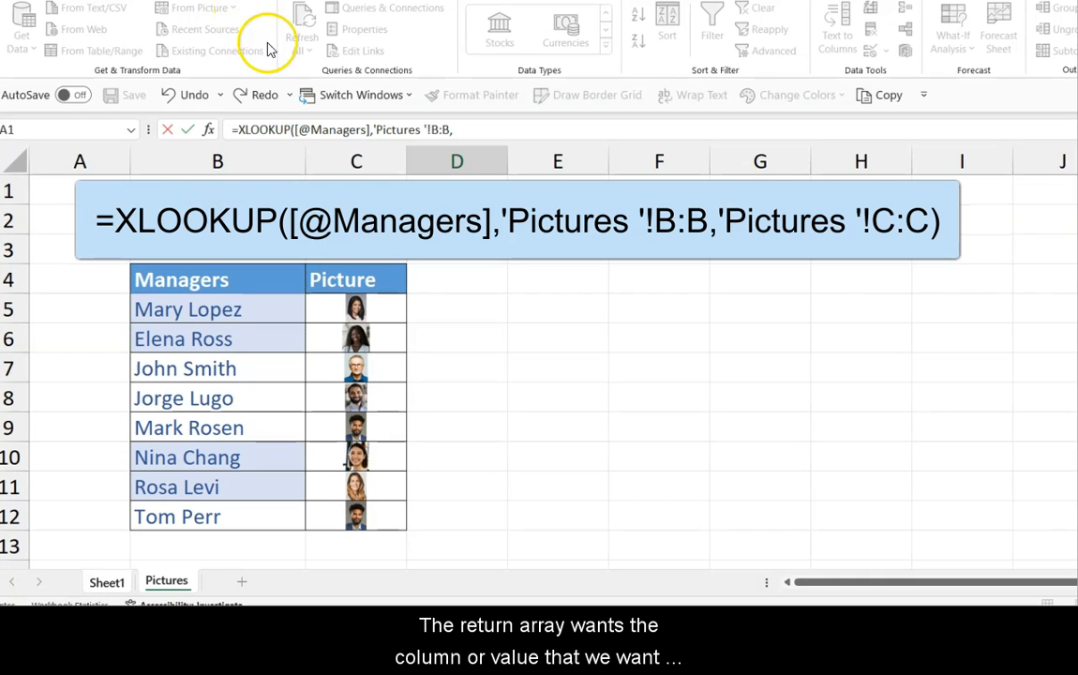
- Set the return array to column C of the Pictures sheet and complete the XLOOKUP formula
left_click(355, 163)
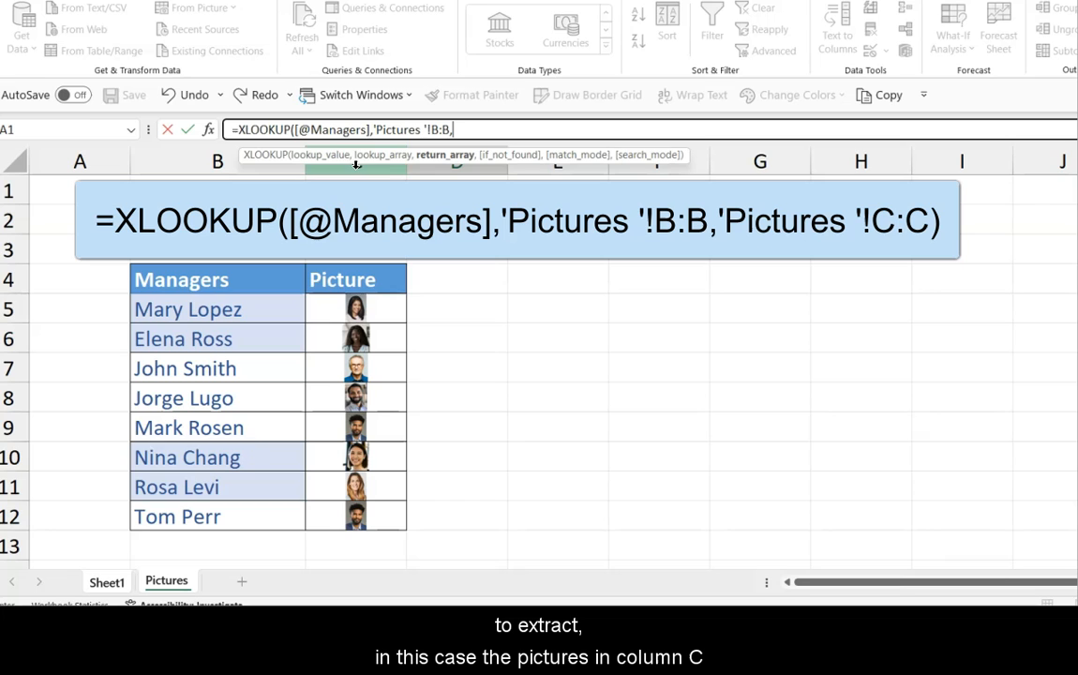
left_click(359, 165)
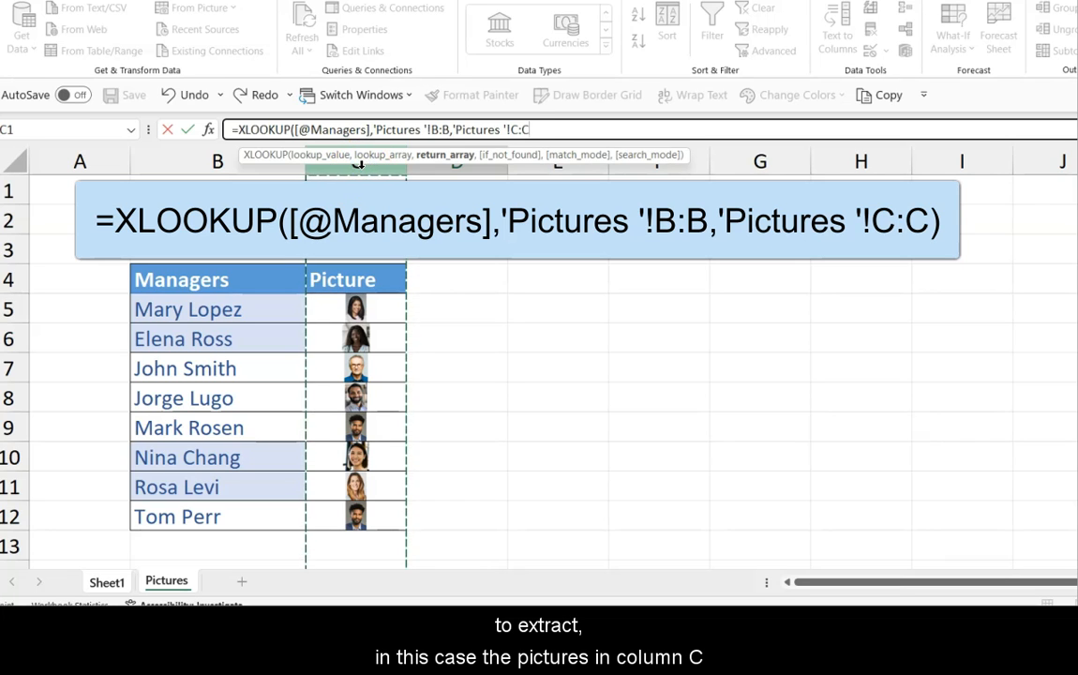
type(")")
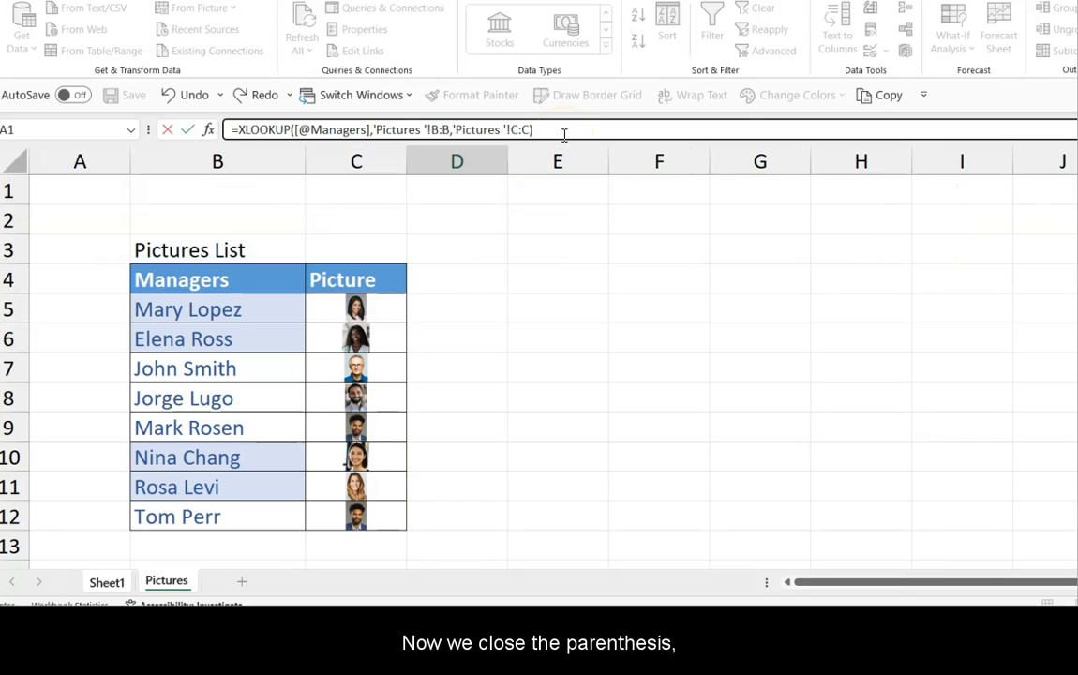
key("Return")
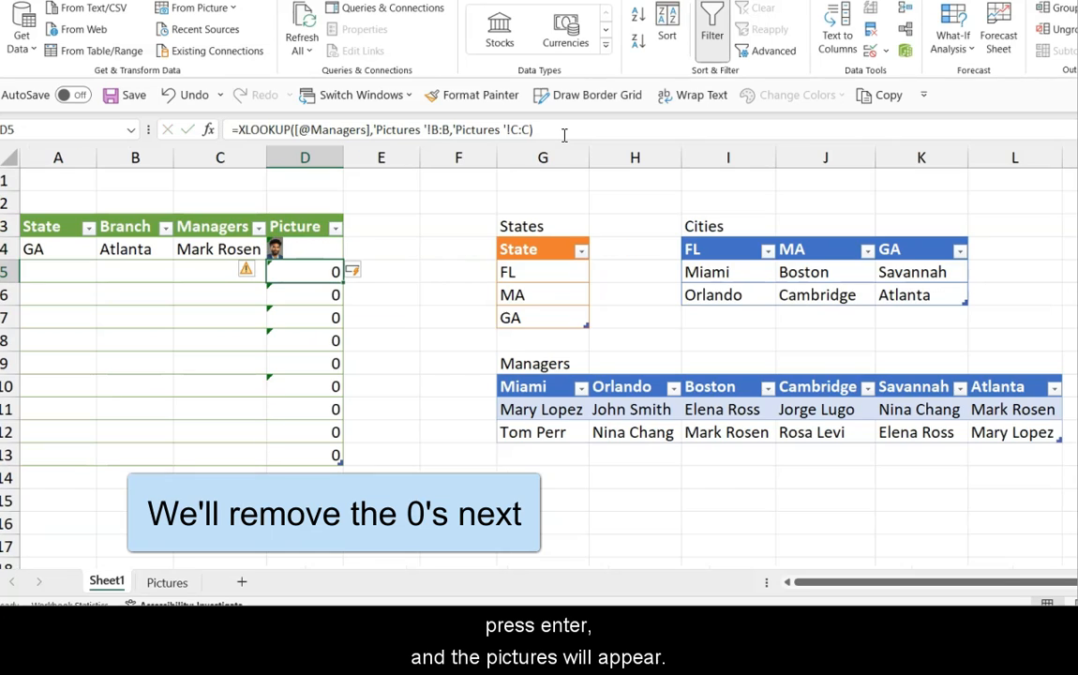
- Fill the row 4 entries and picture formula (A4:D4) down the table through row 13
left_click(307, 251)
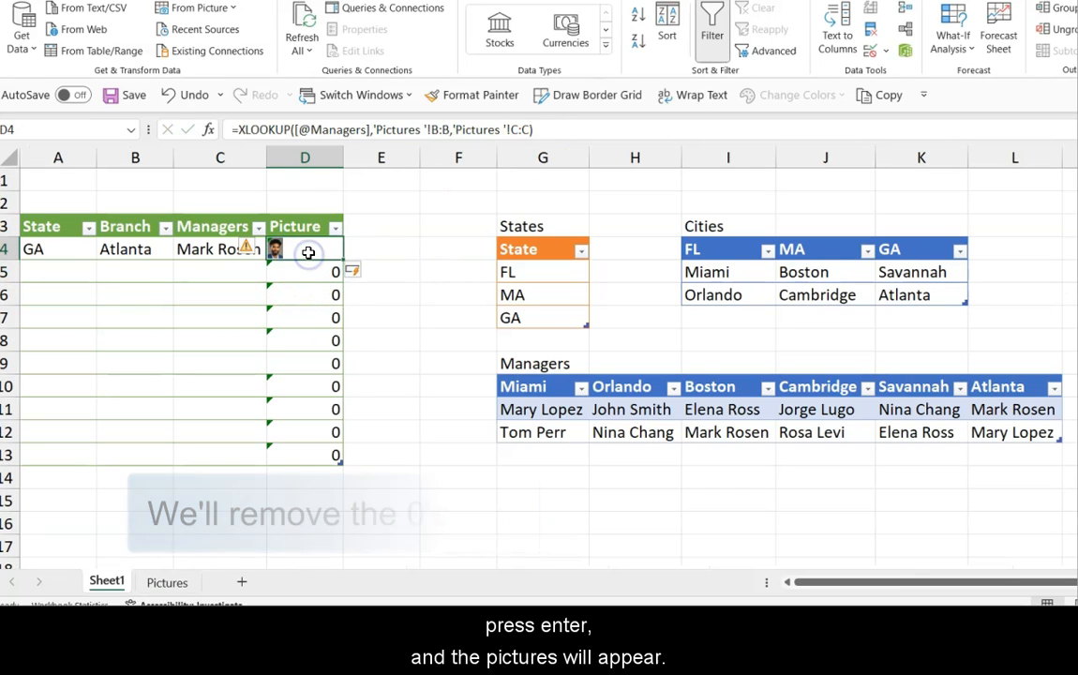
left_click_drag(82, 250, 318, 463)
left_click(402, 408)
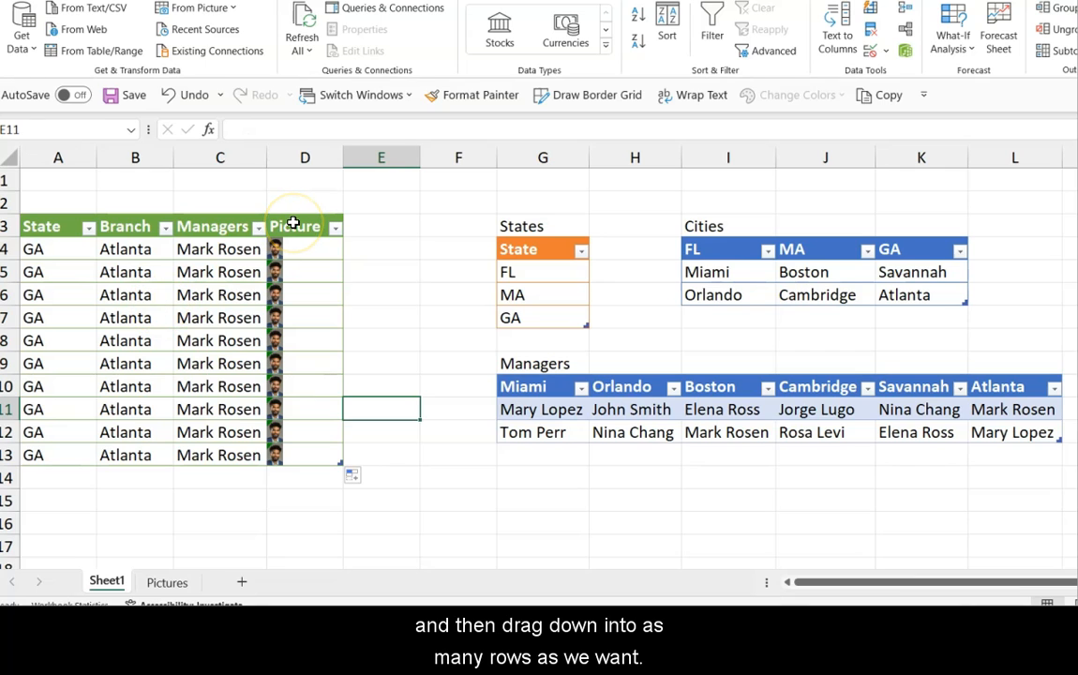
- Increase the height of the green table's data rows from row 4 down and widen the Picture column
left_click_drag(10, 248, 17, 450)
left_click_drag(18, 284, 15, 277)
left_click_drag(343, 156, 362, 153)
scroll(324, 204, "down", 1)
- Select the picture cells from D4 down and open the options of their error warning
left_click(322, 204)
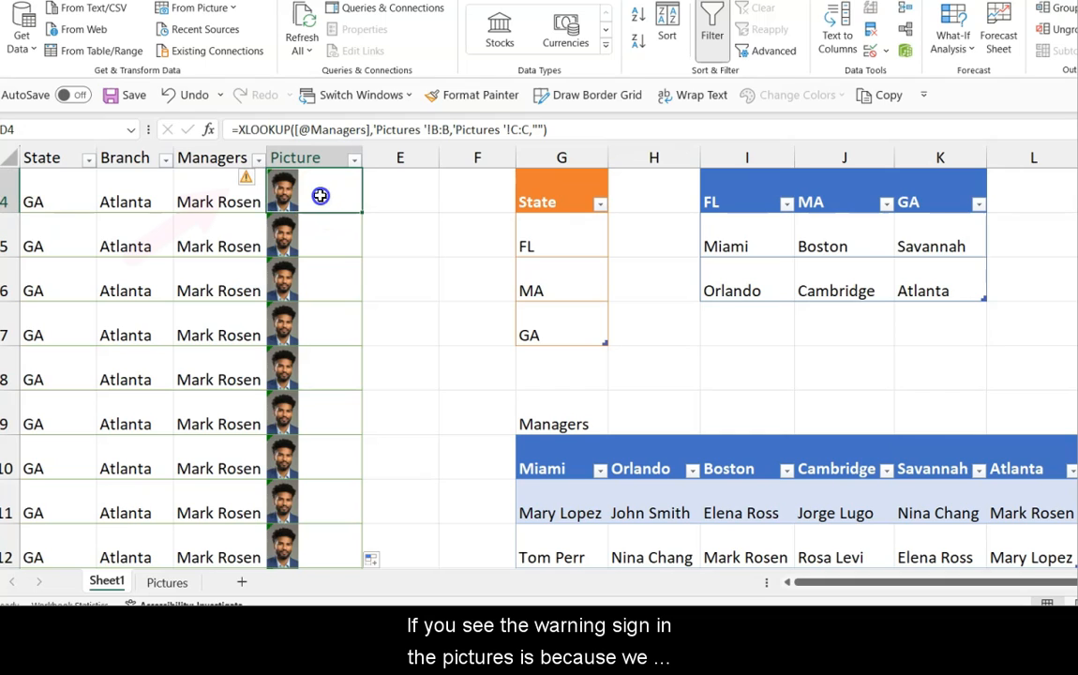
left_click_drag(320, 214, 324, 552)
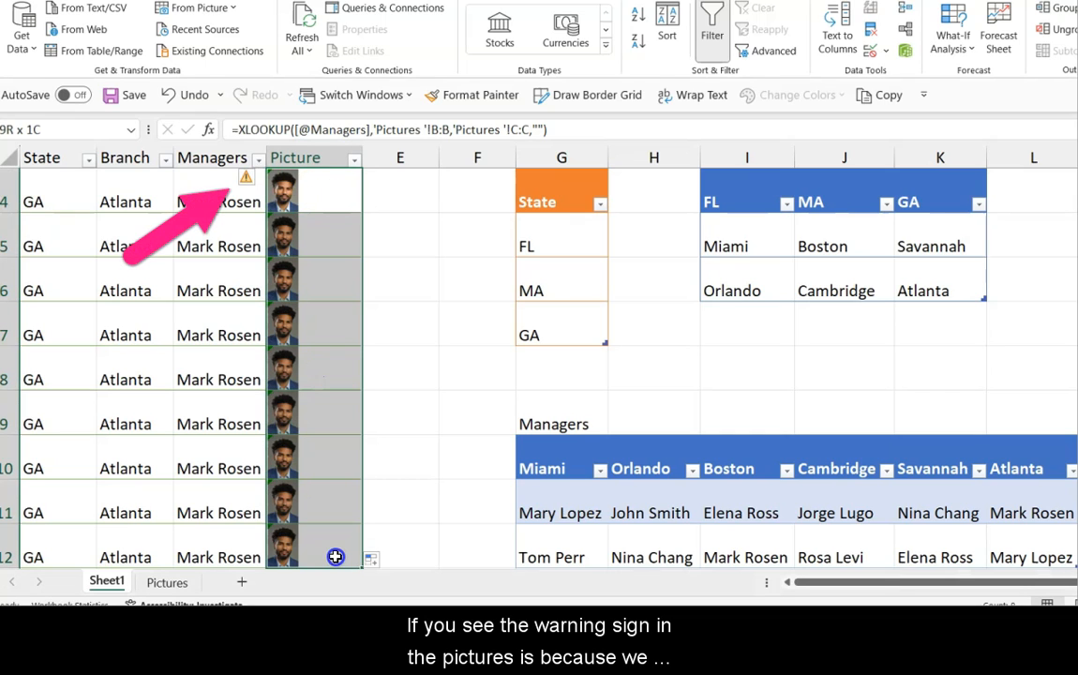
left_click(262, 181)
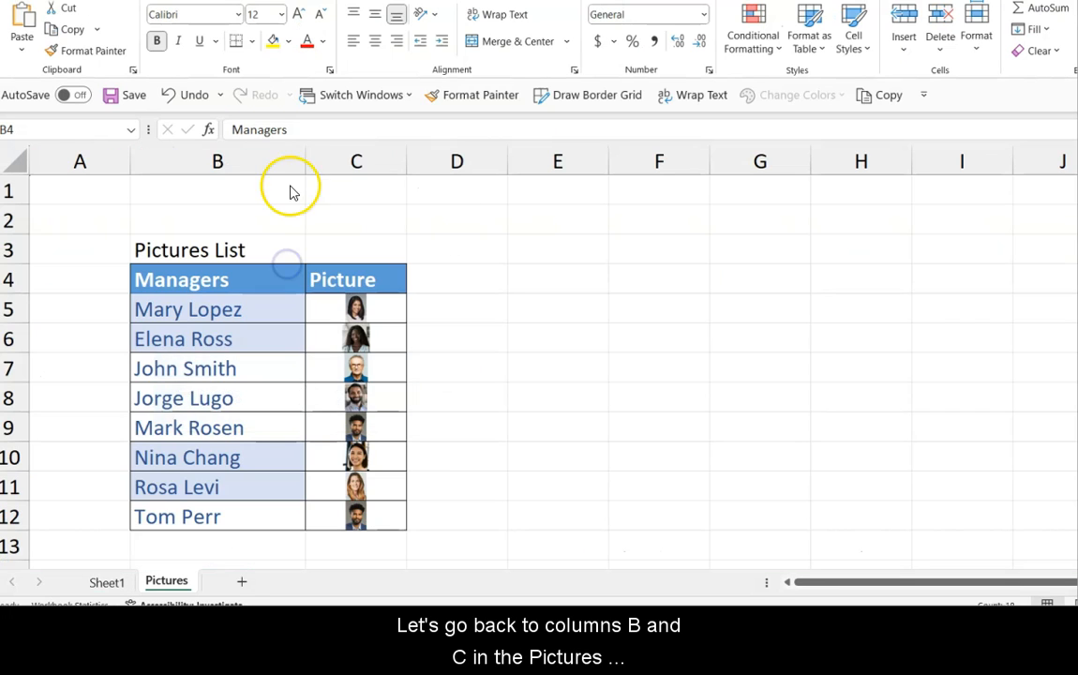
- Select the entire columns B and C on the Pictures sheet
left_click(265, 165)
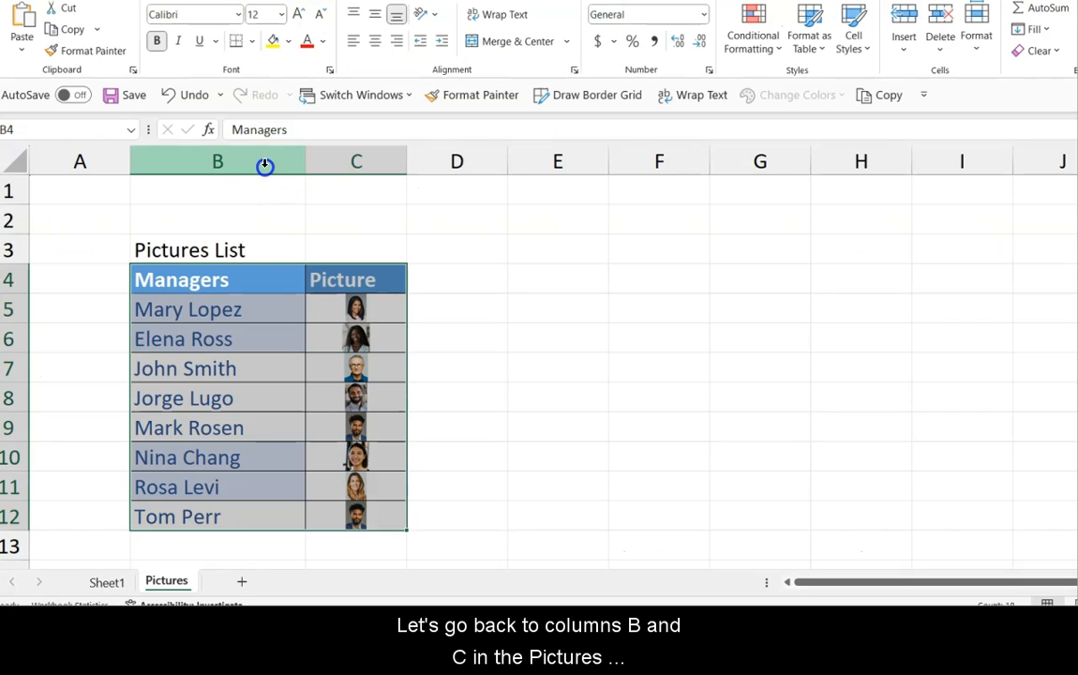
left_click_drag(264, 163, 340, 161)
left_click(341, 161)
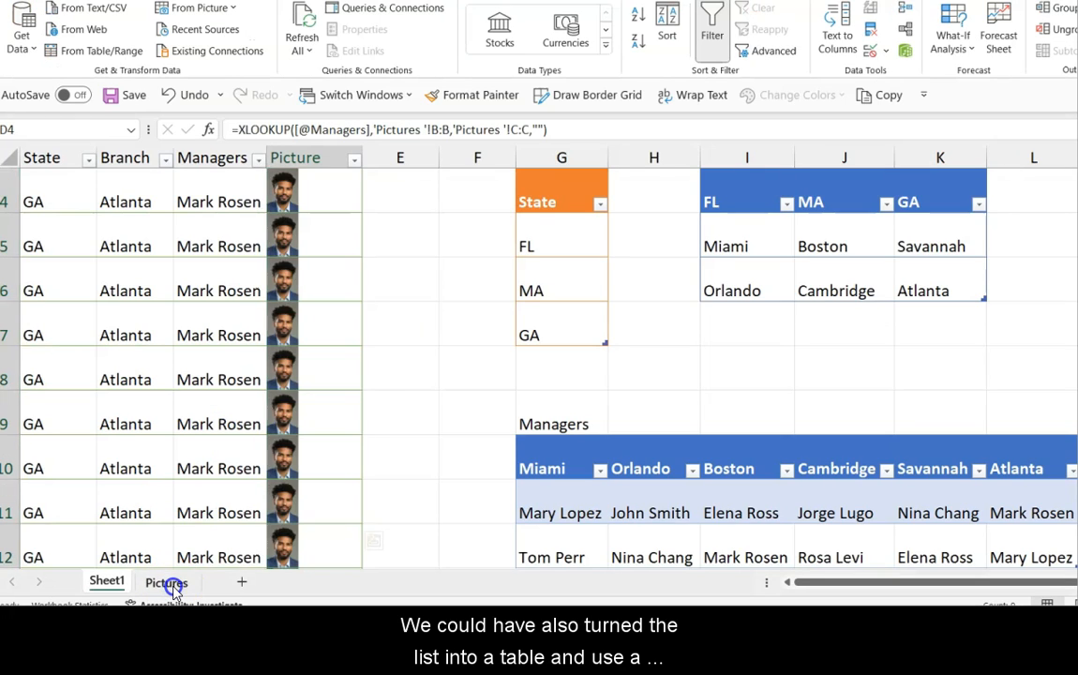
- Try to convert the Pictures List range B4:C12 on the Pictures sheet into a table
left_click(168, 583)
scroll(342, 473, "up", 3)
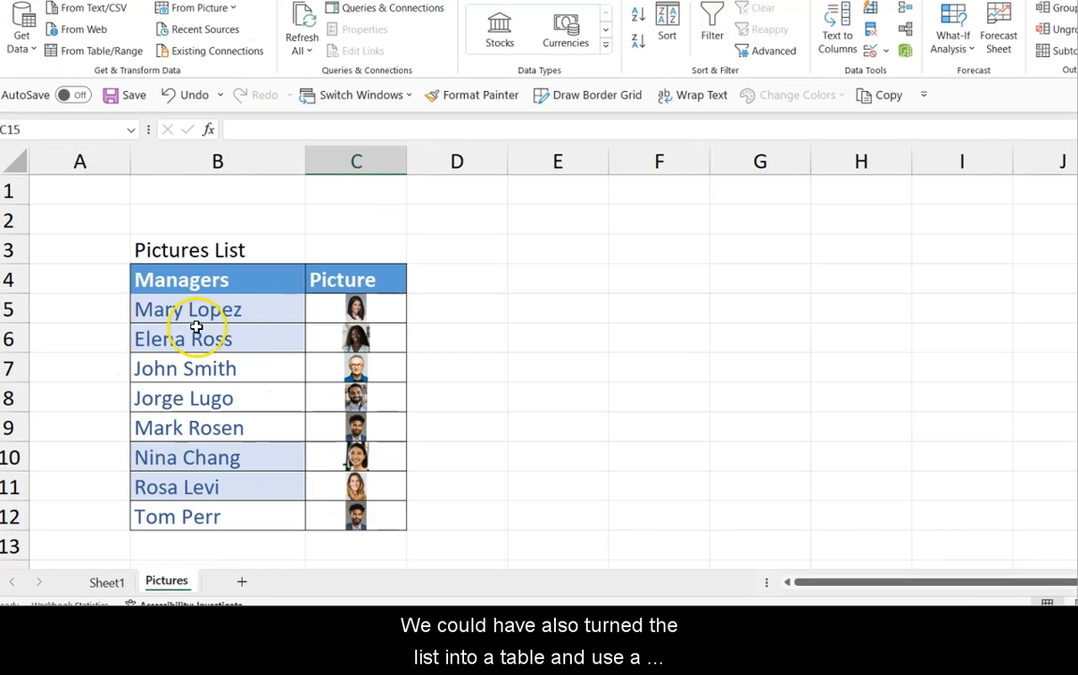
left_click(227, 281)
left_click_drag(227, 281, 349, 510)
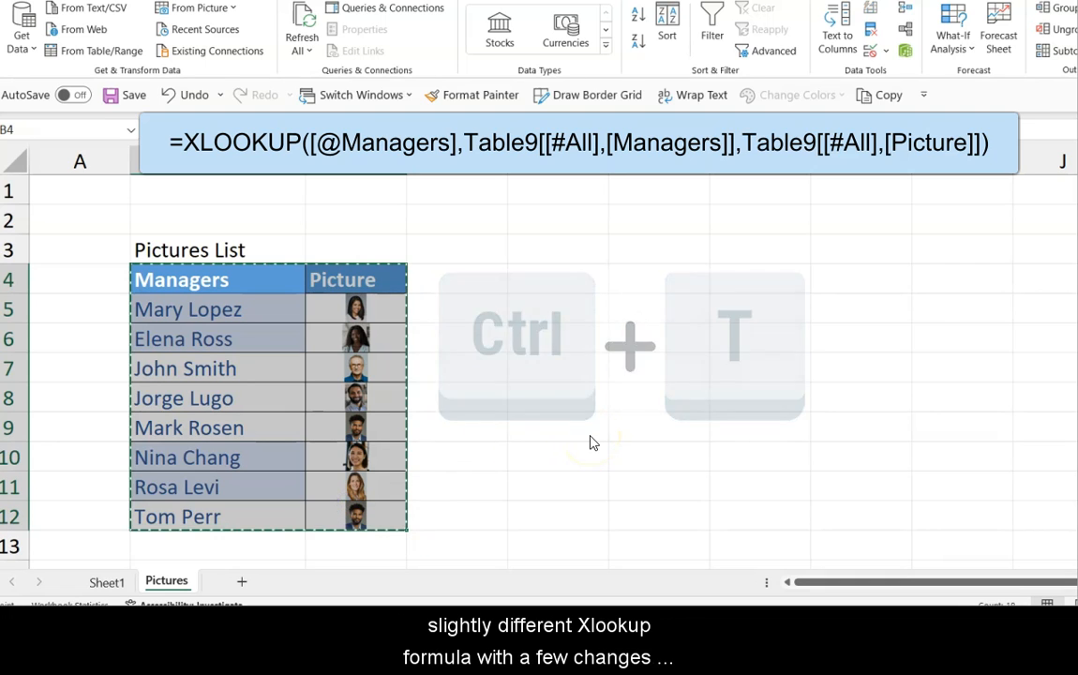
key("ctrl+t")
left_click(822, 352)
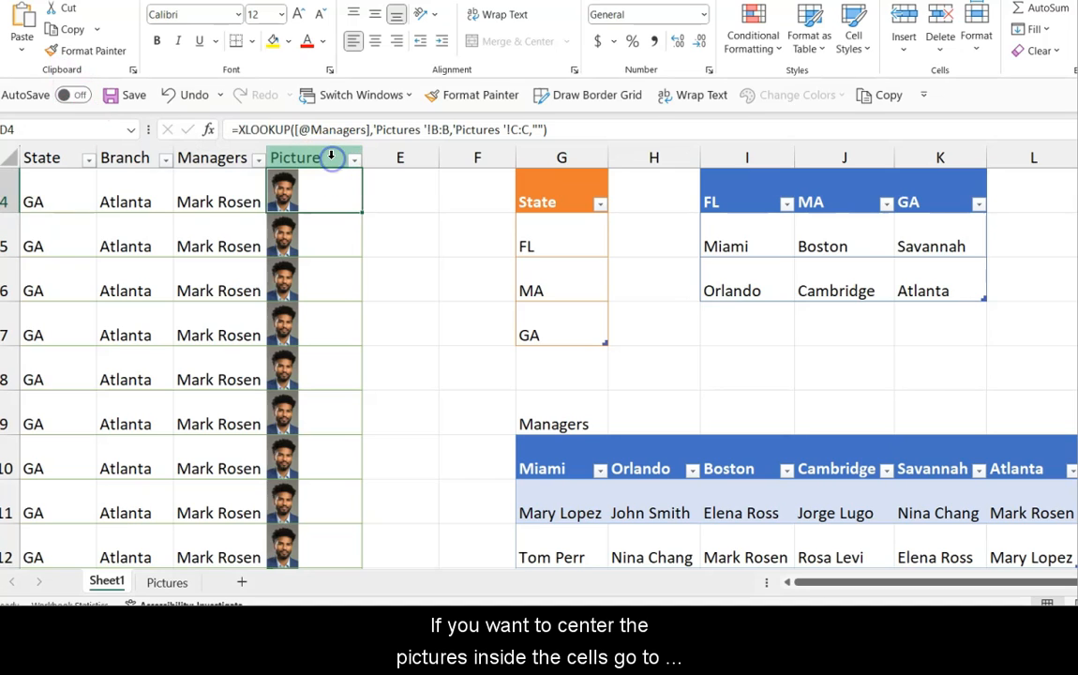
- Center the pictures in the Picture column and make the table rows from row 4 down taller
left_click(331, 156)
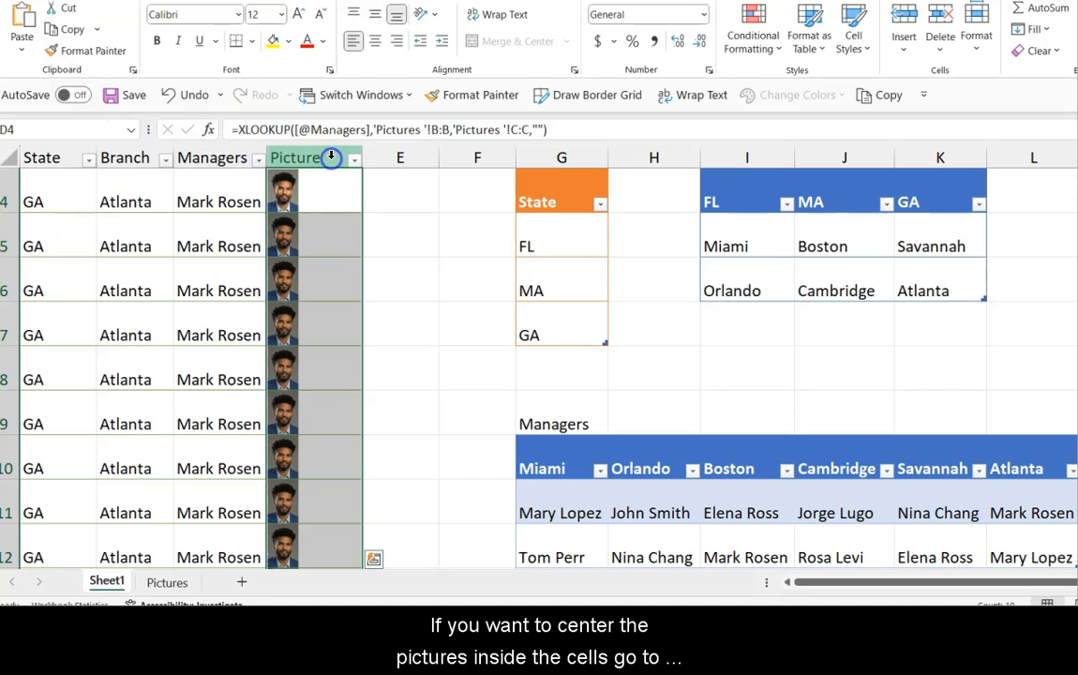
left_click(375, 41)
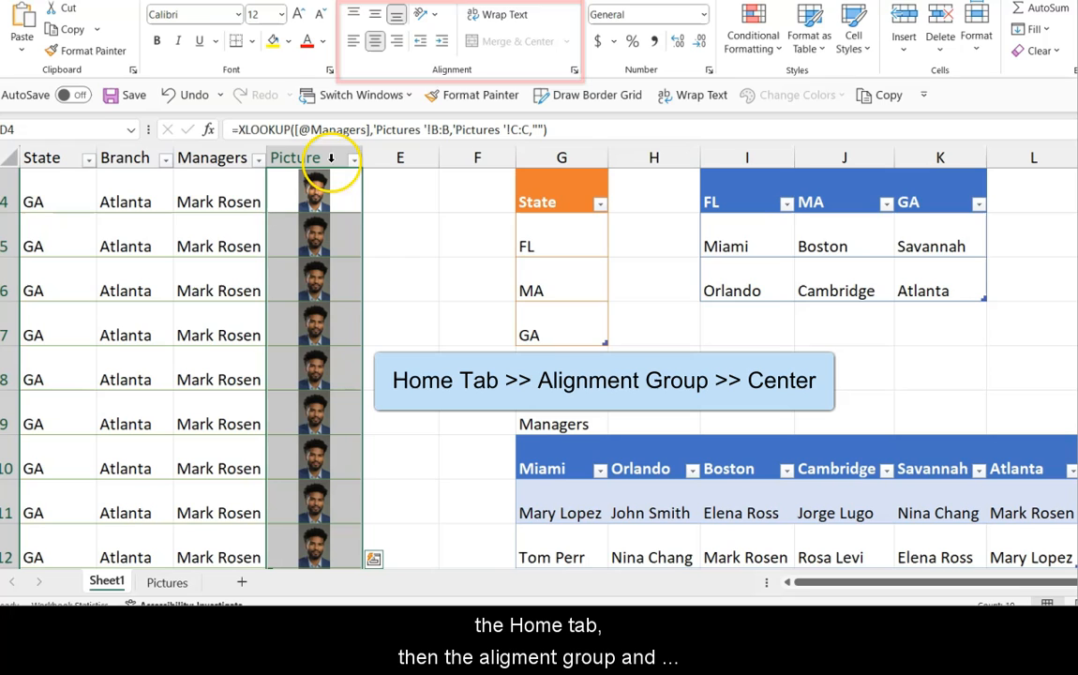
left_click_drag(8, 211, 24, 549)
left_click_drag(12, 280, 9, 303)
left_click(400, 335)
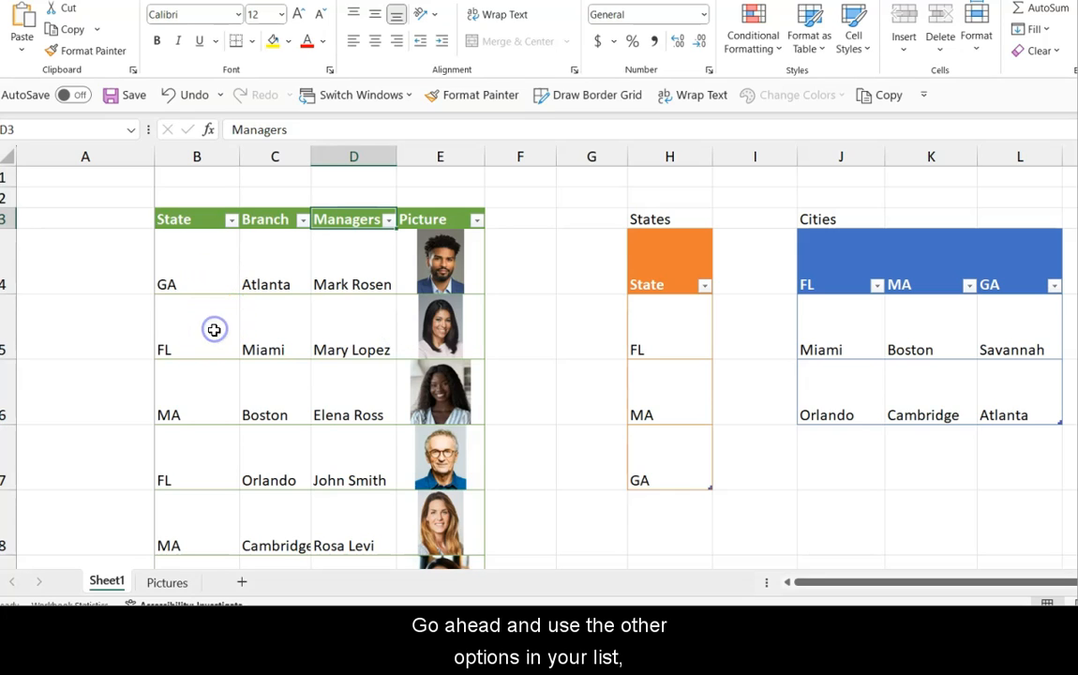
- Check the state dropdown in B6 and widen column A
left_click(211, 391)
left_click(249, 418)
left_click(251, 420)
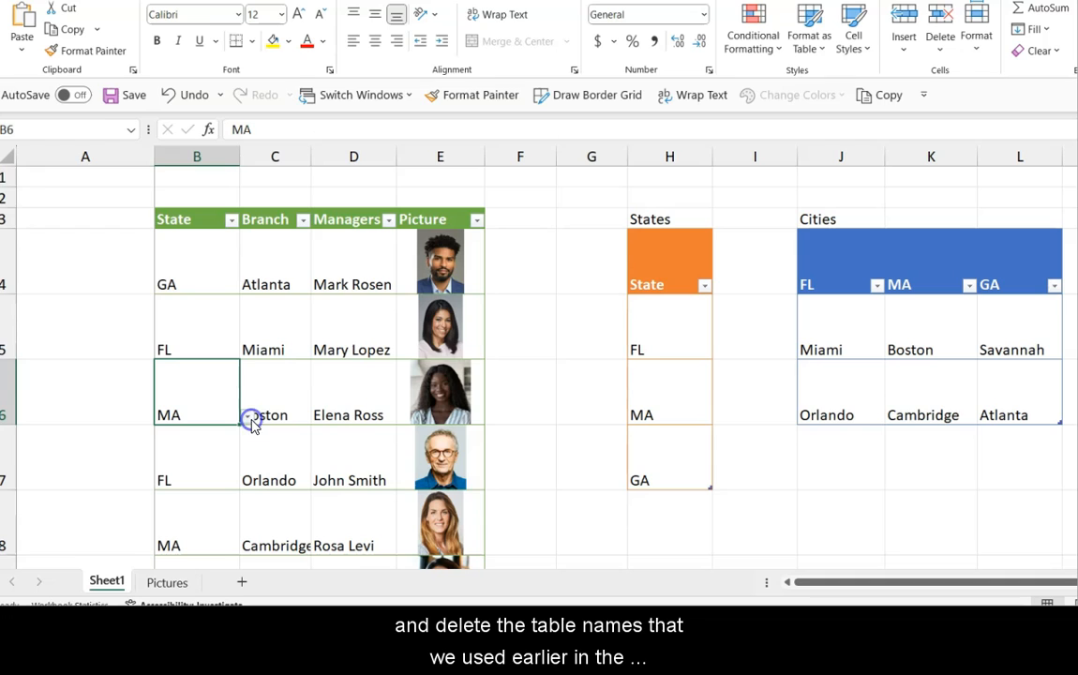
left_click(115, 153)
left_click_drag(153, 157, 185, 157)
left_click(257, 273)
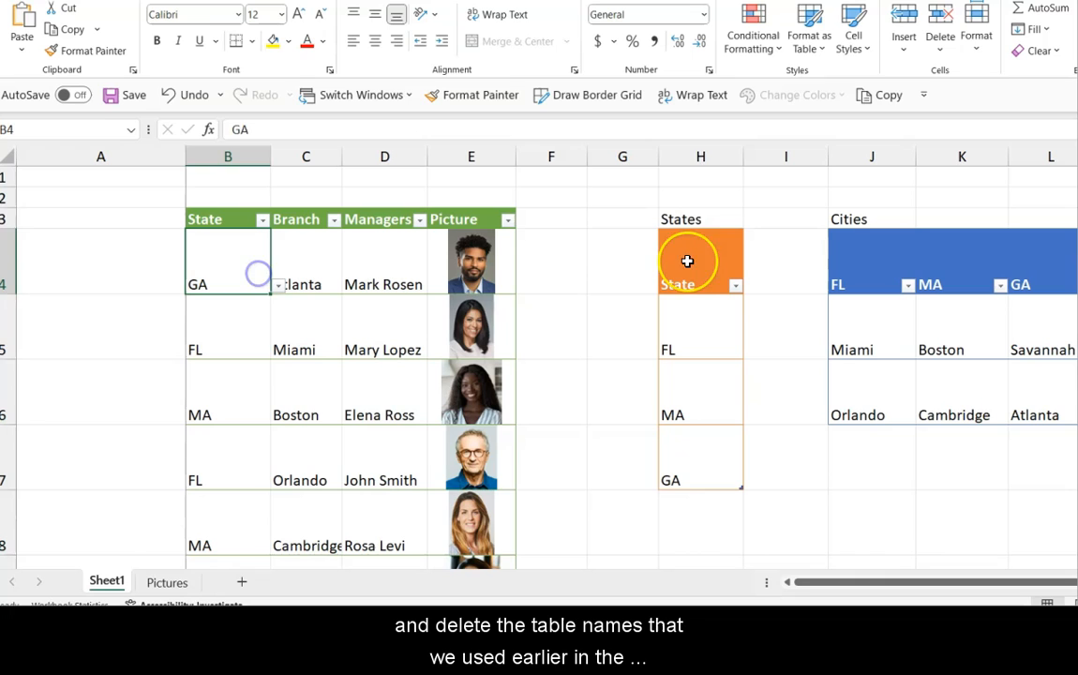
- Delete the States, Cities and Managers labels above the three lookup tables in H3, J3 and H9
left_click(697, 217)
key("Delete")
left_click(849, 217)
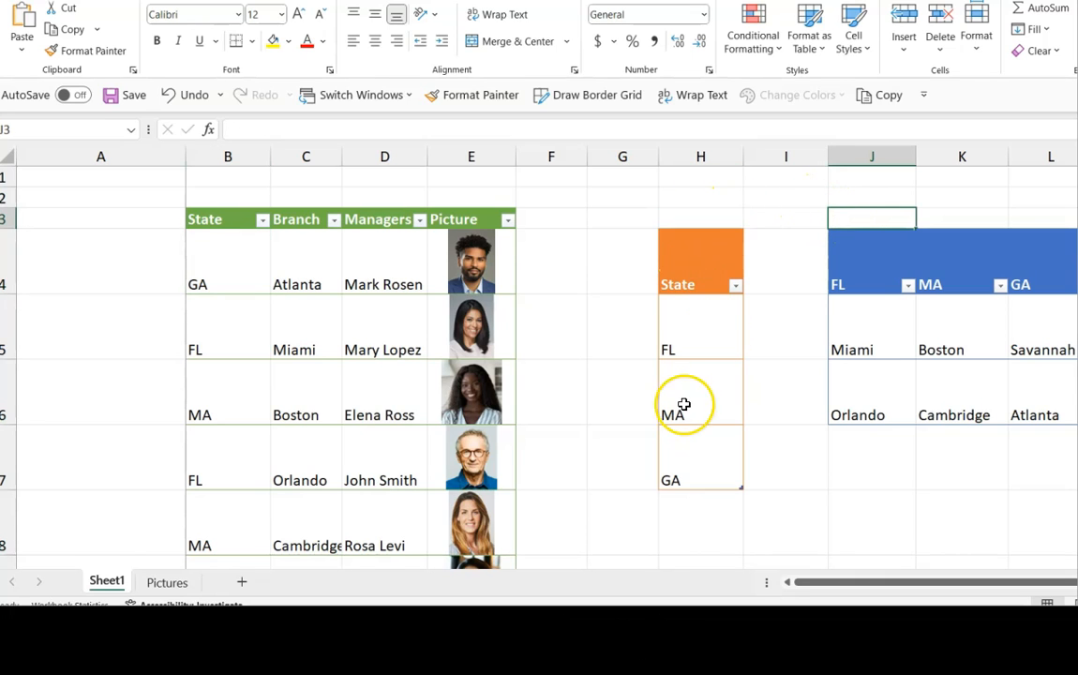
scroll(769, 404, "down", 3)
left_click(722, 424)
key("Delete")
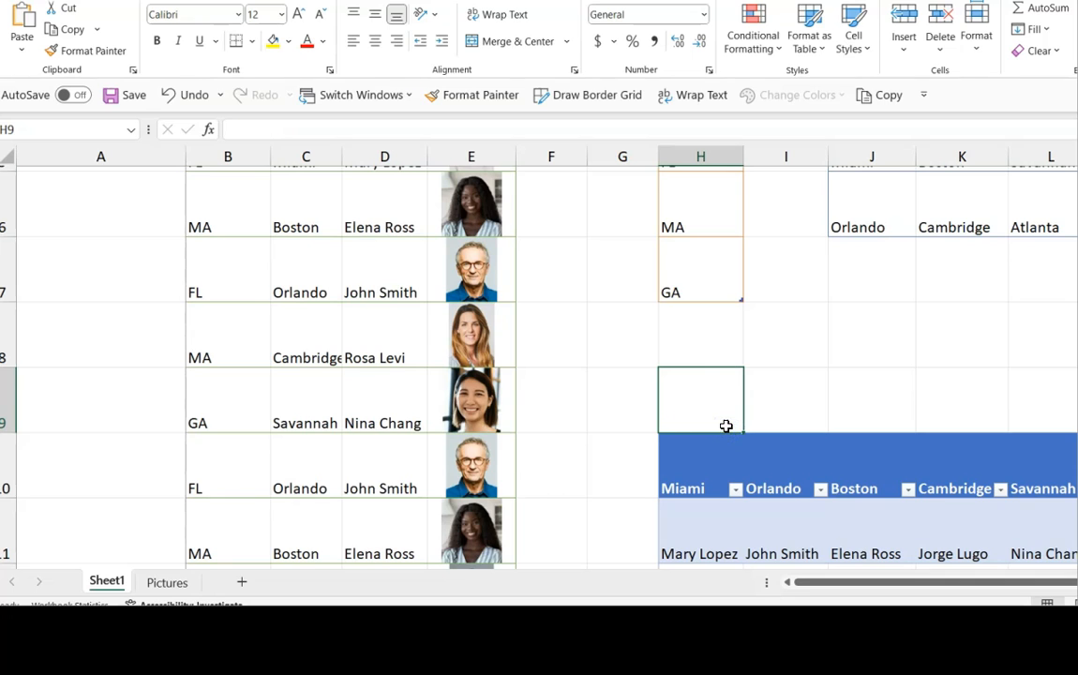